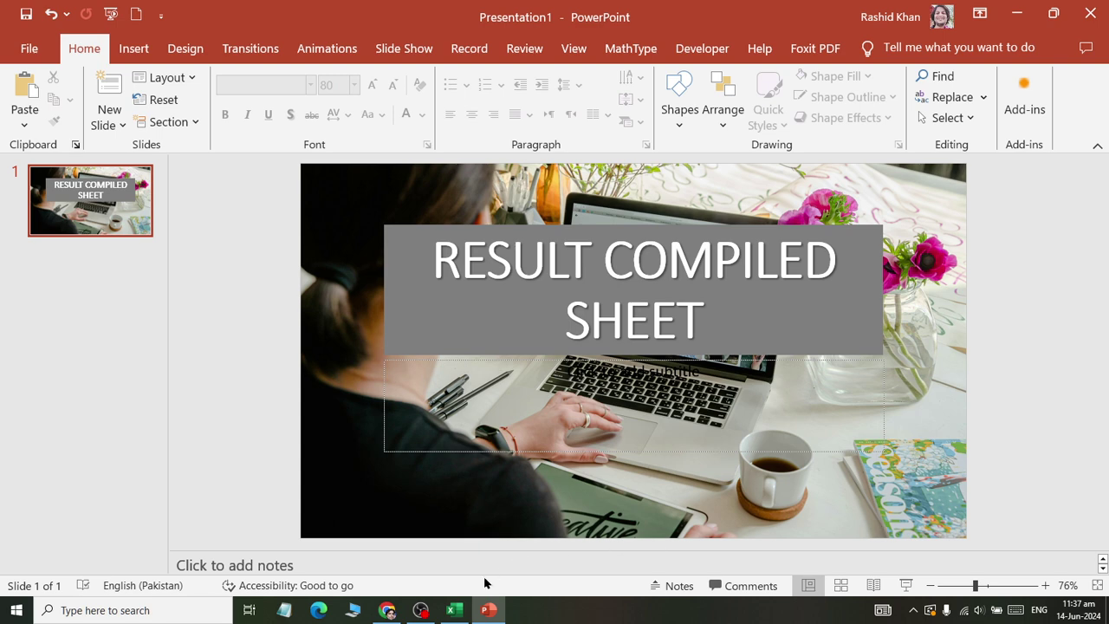
Switch from the PowerPoint title slide to the Excel workbook Book1.
click(454, 610)
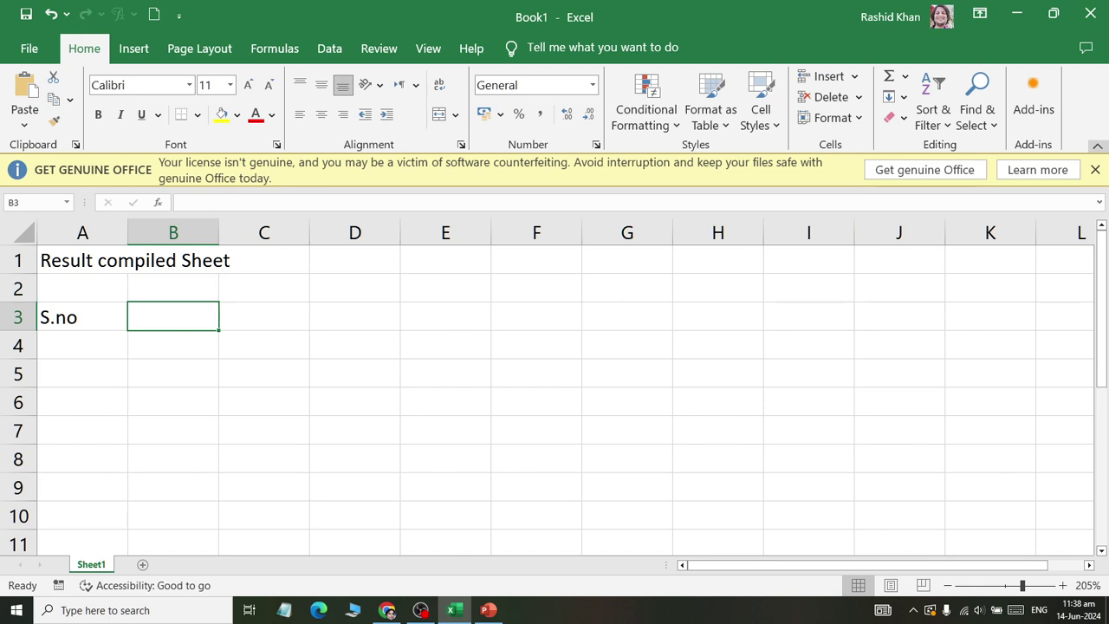
Dismiss the licence notice and start Save As, browsing into the ExcelFiles folder.
click(1095, 169)
click(26, 14)
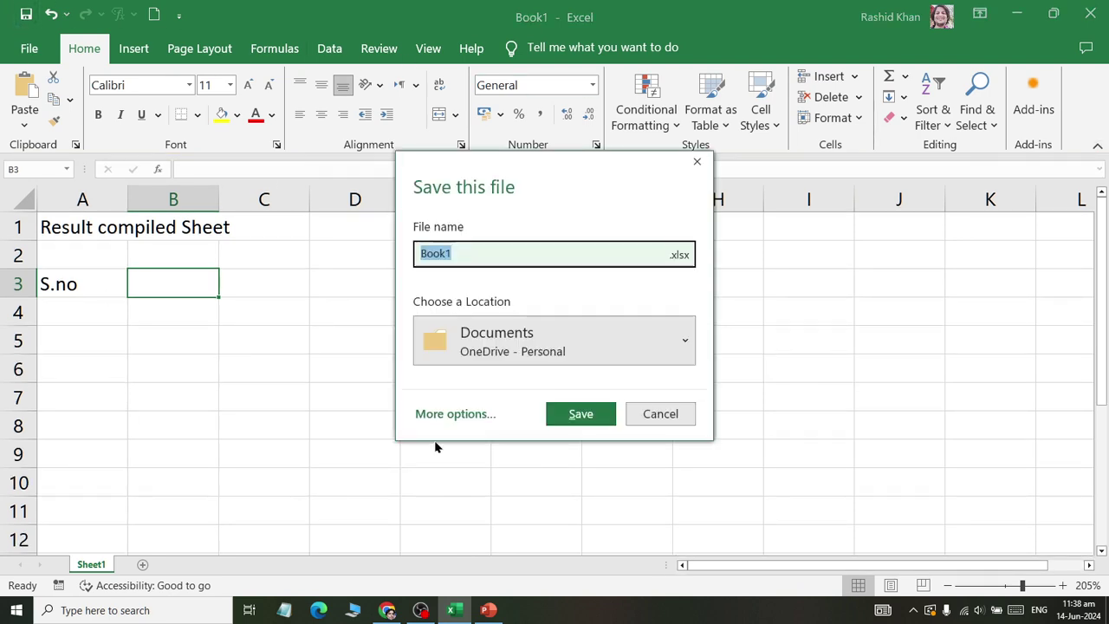
click(438, 414)
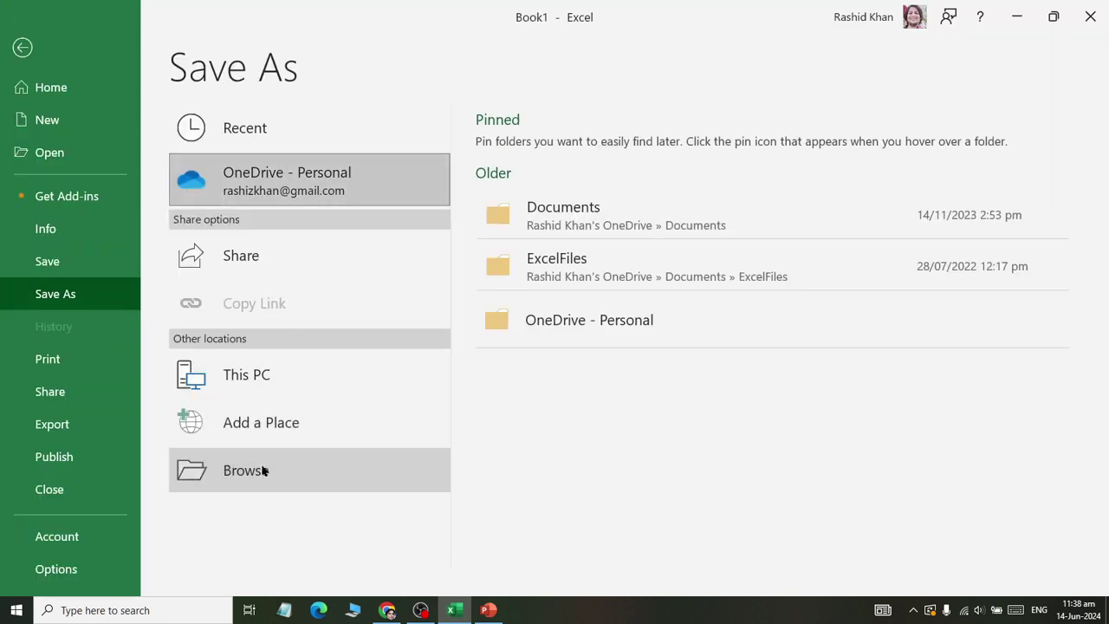
click(265, 470)
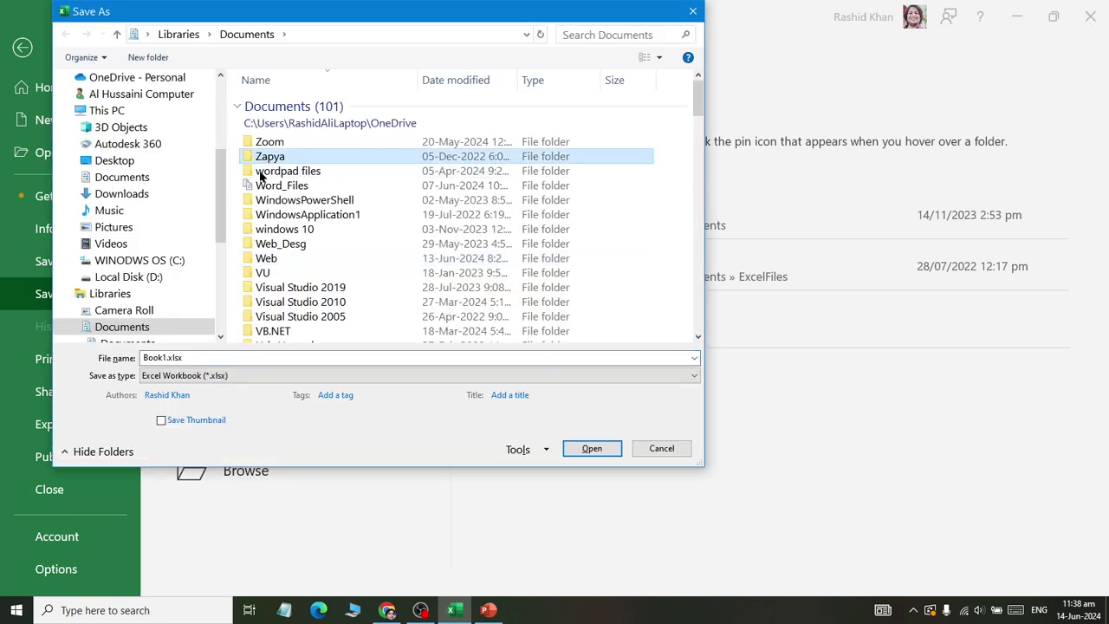
scroll(268, 208, down, 20)
click(292, 99)
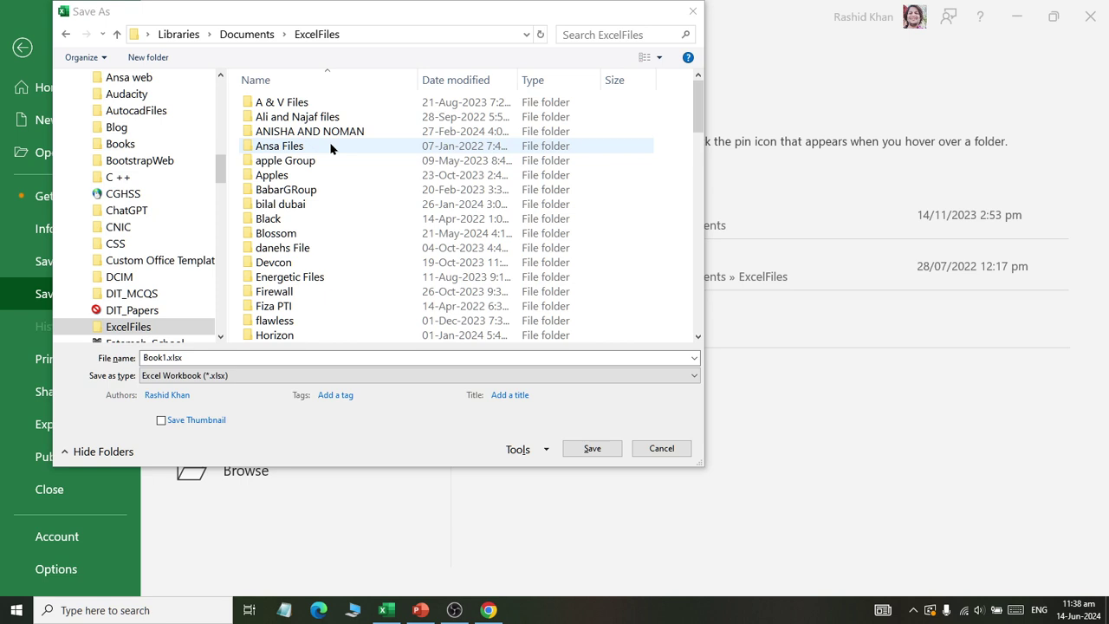
Open the Jatin folder and save the workbook as 'Result Compiled Sheet'.
click(330, 148)
key(e)
key(Down)
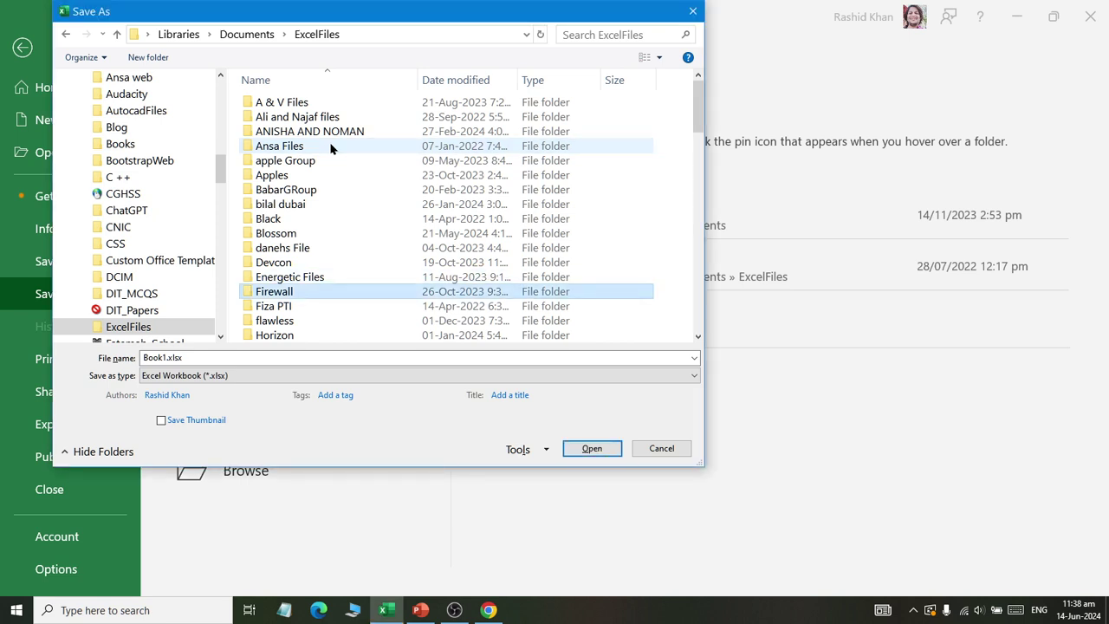
key(Down)
key(Down)
key(Down)
key(Down)
key(Down)
key(Down)
key(Down)
key(Down)
key(Down)
key(Down)
key(Down)
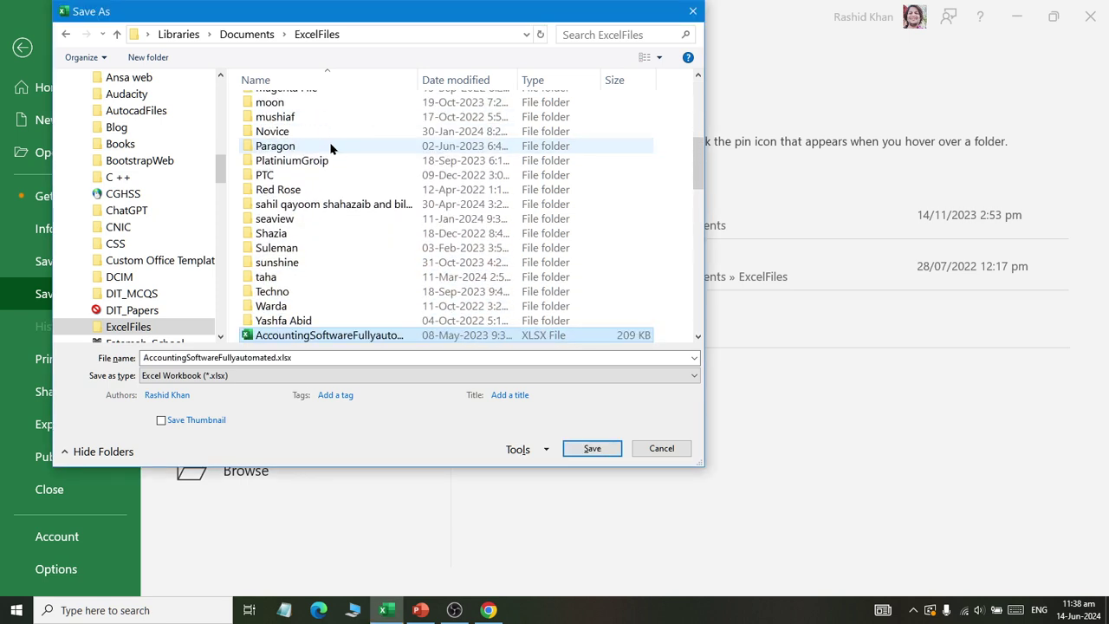
key(Home)
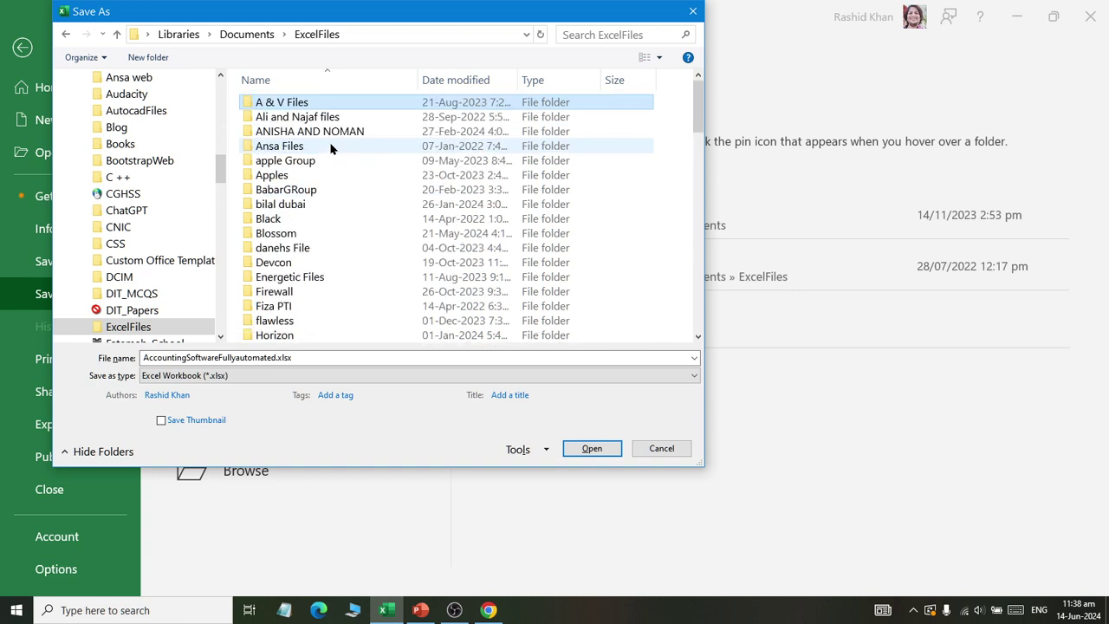
key(j)
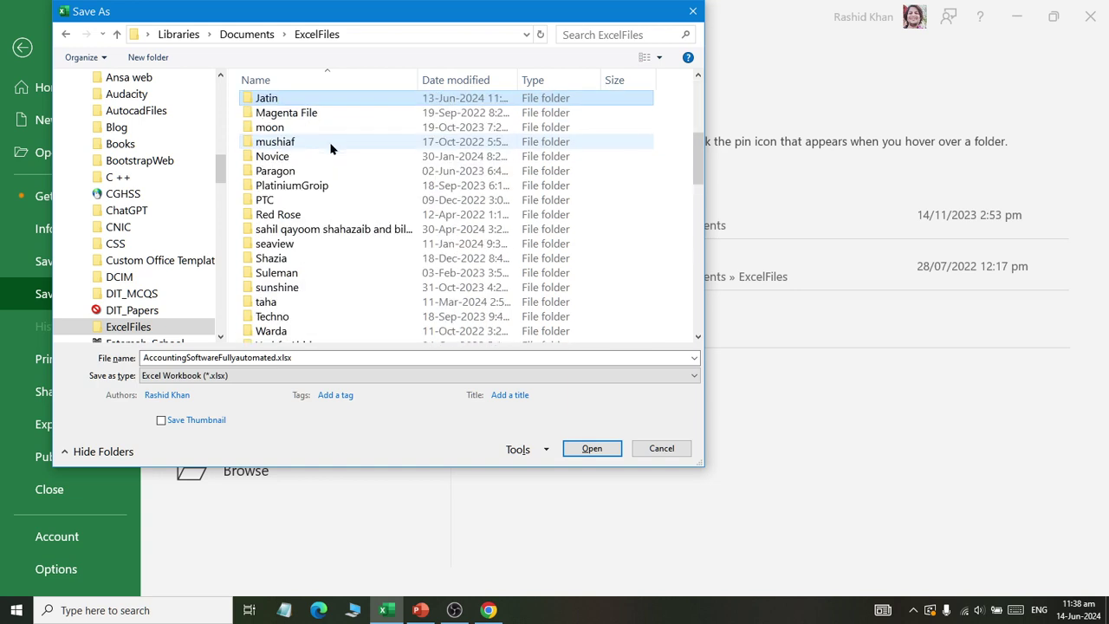
key(Return)
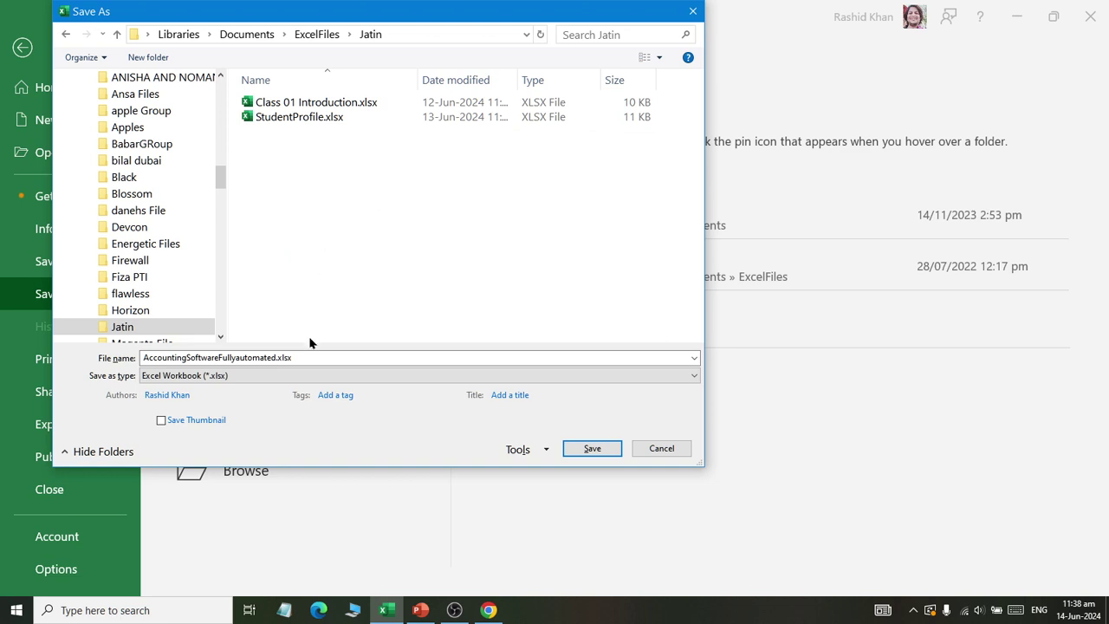
double_click(310, 358)
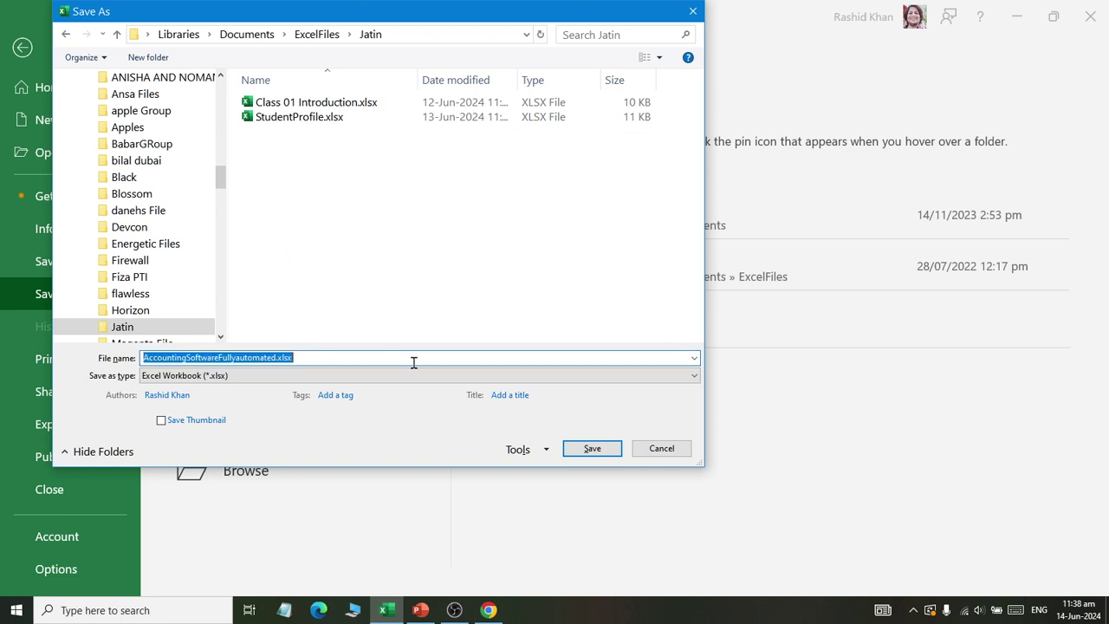
text(Res)
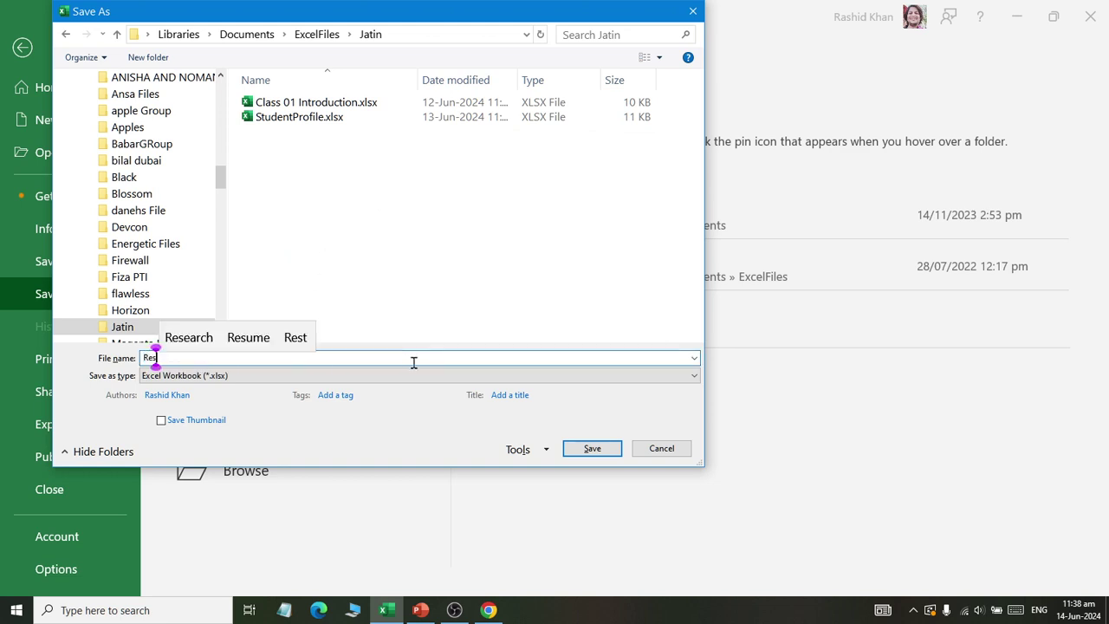
text(ult Compil)
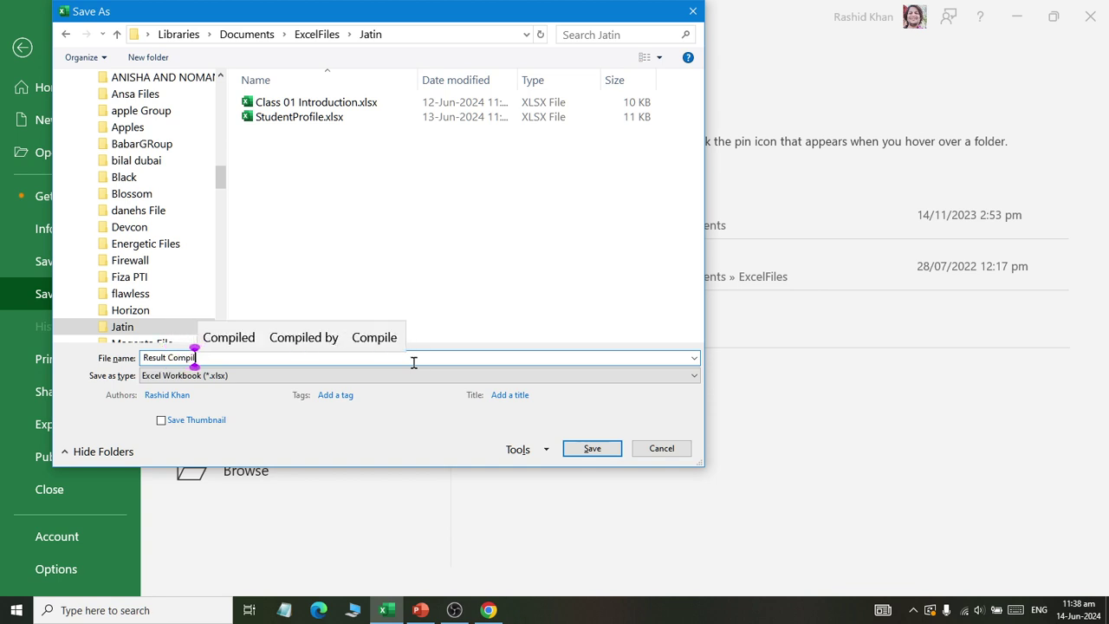
text(ed Sheet)
key(Return)
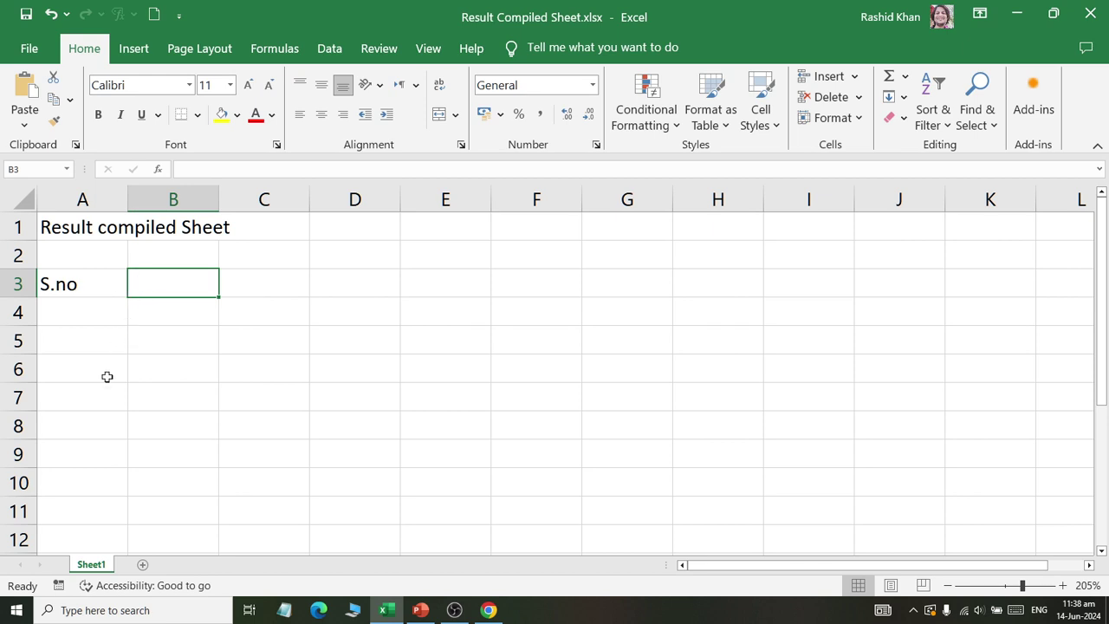
Return to the Excel workbook through the Alt+Tab window switcher.
key(alt+Tab)
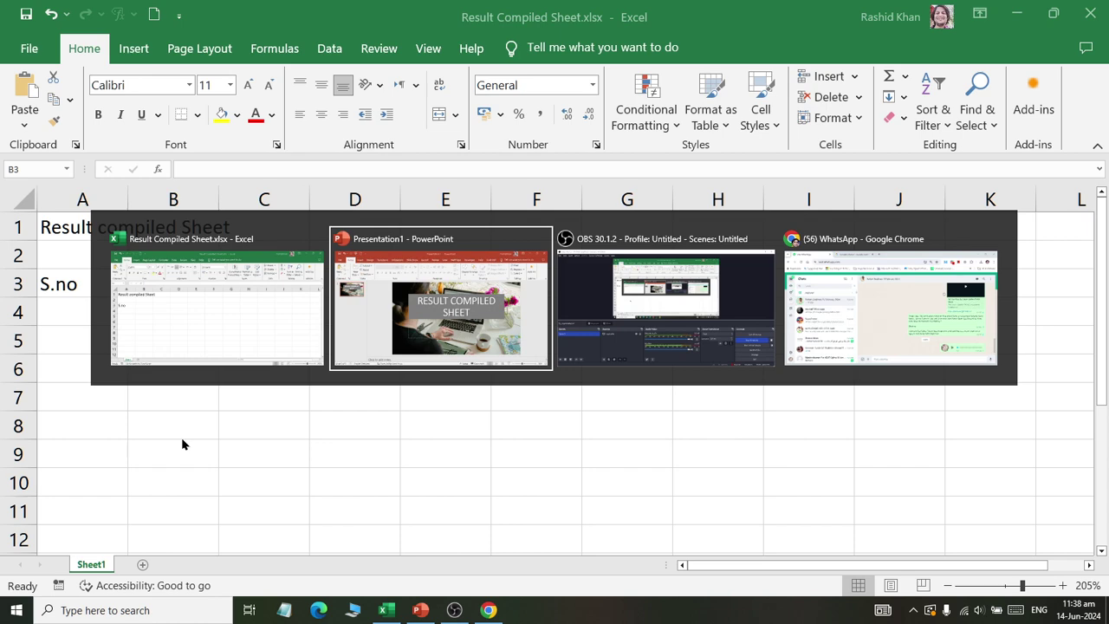
key(Tab)
key(Tab)
key(alt+Tab)
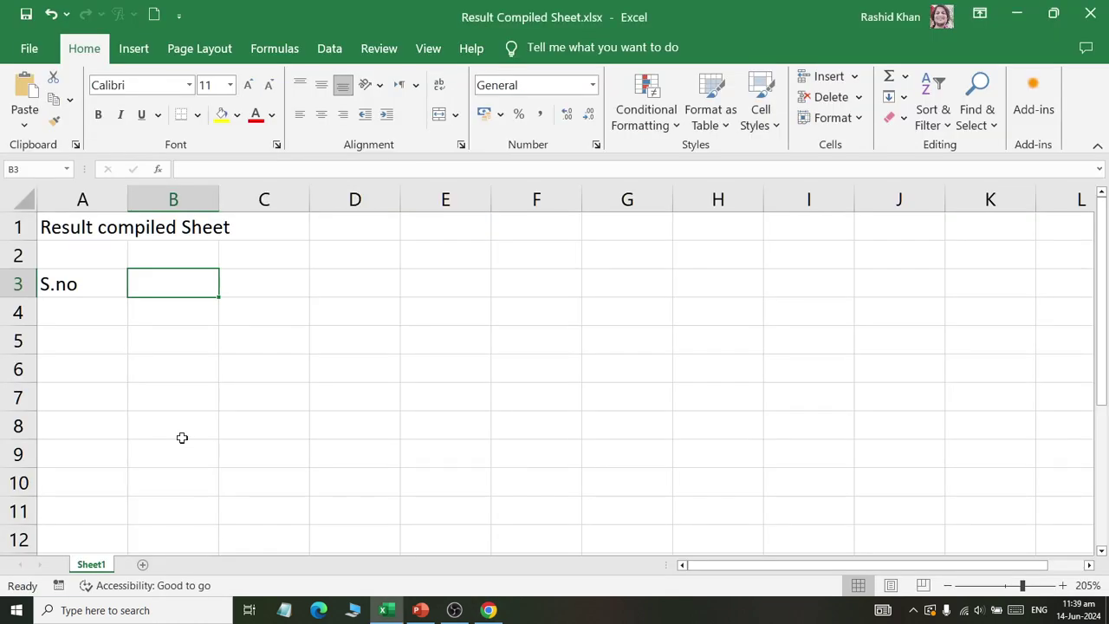
Enter 'Full Name' and 'Father's Name' in B3:C3, and 'Seat No' in A3.
text(Full Name)
key(Tab)
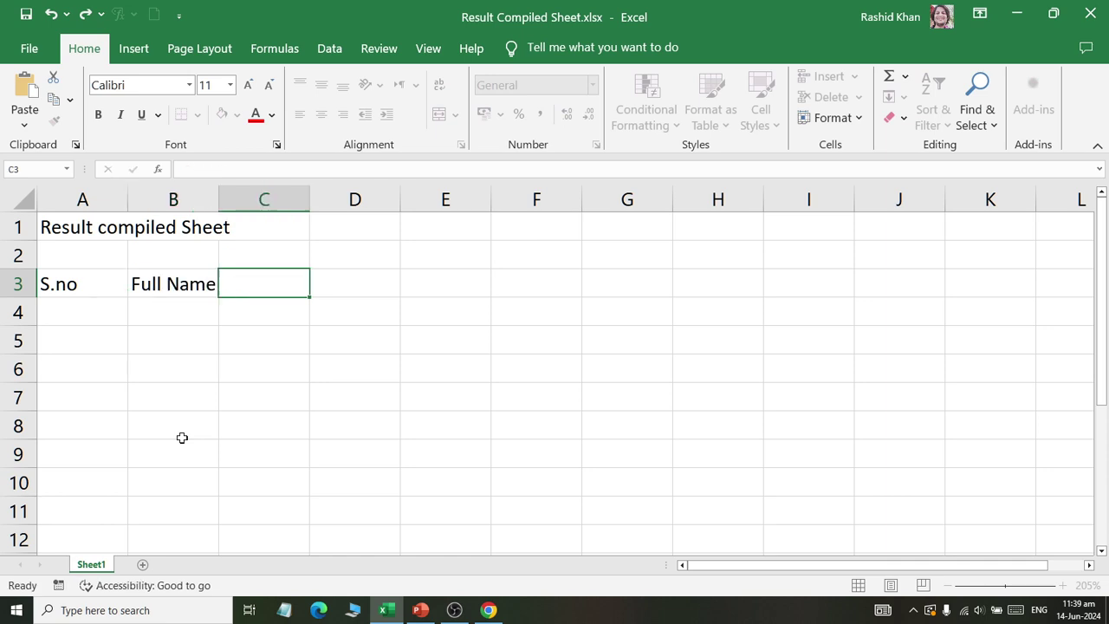
text(Father')
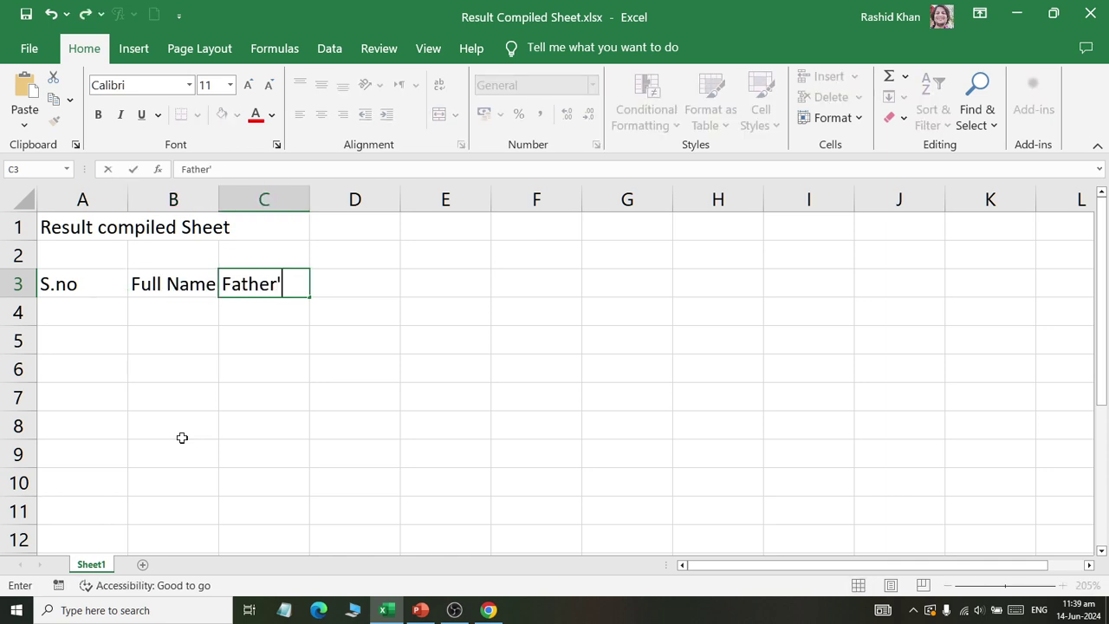
text(s Name)
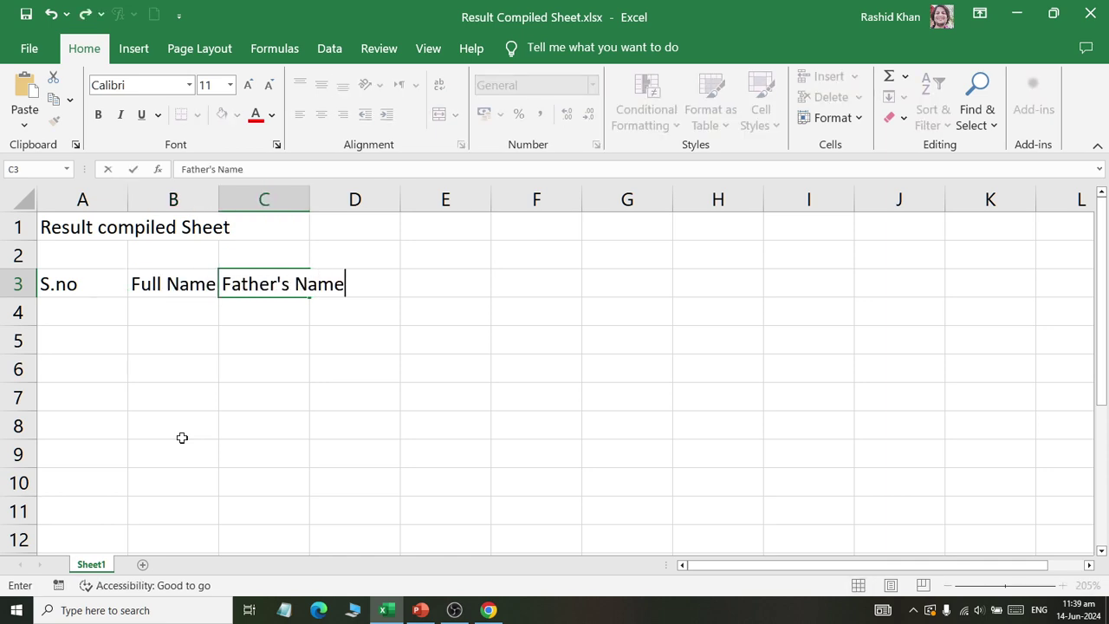
key(Tab)
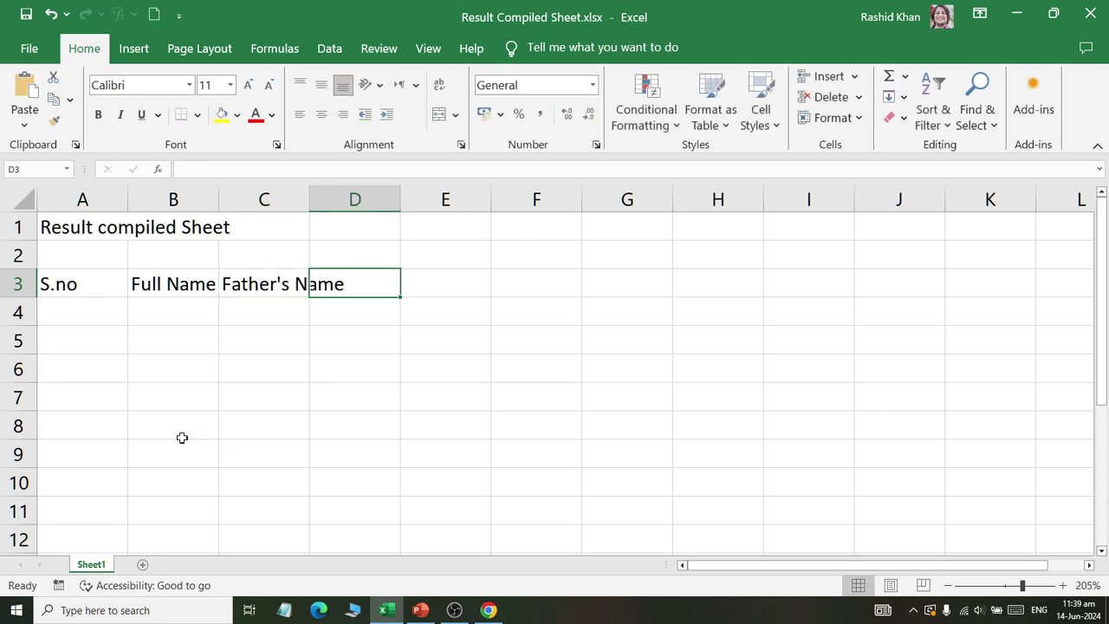
key(Left)
key(Left)
key(Left)
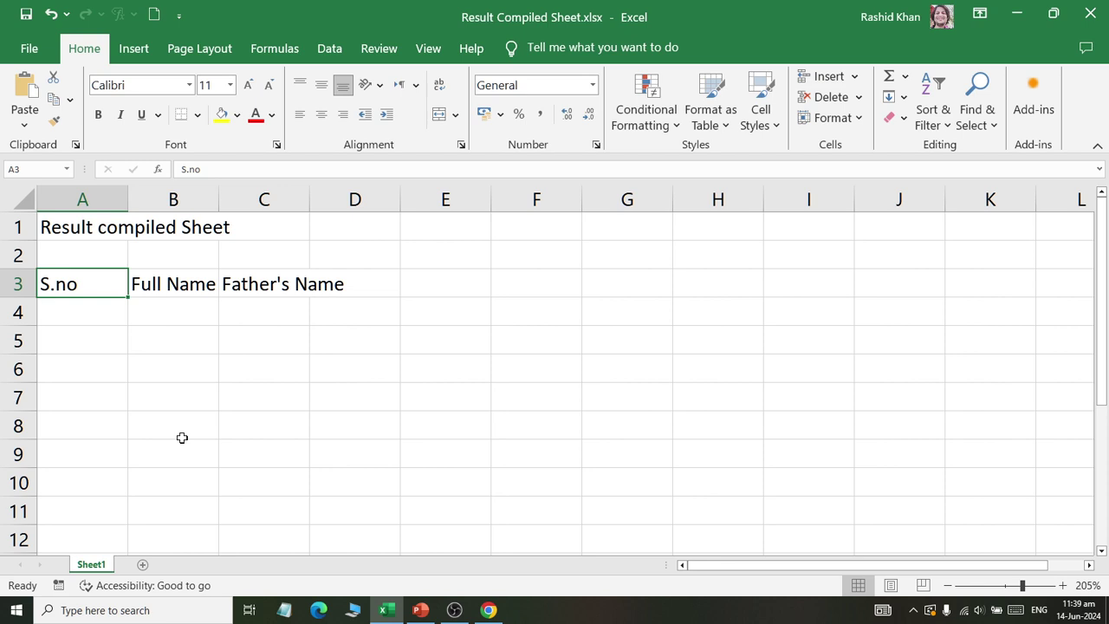
text(S)
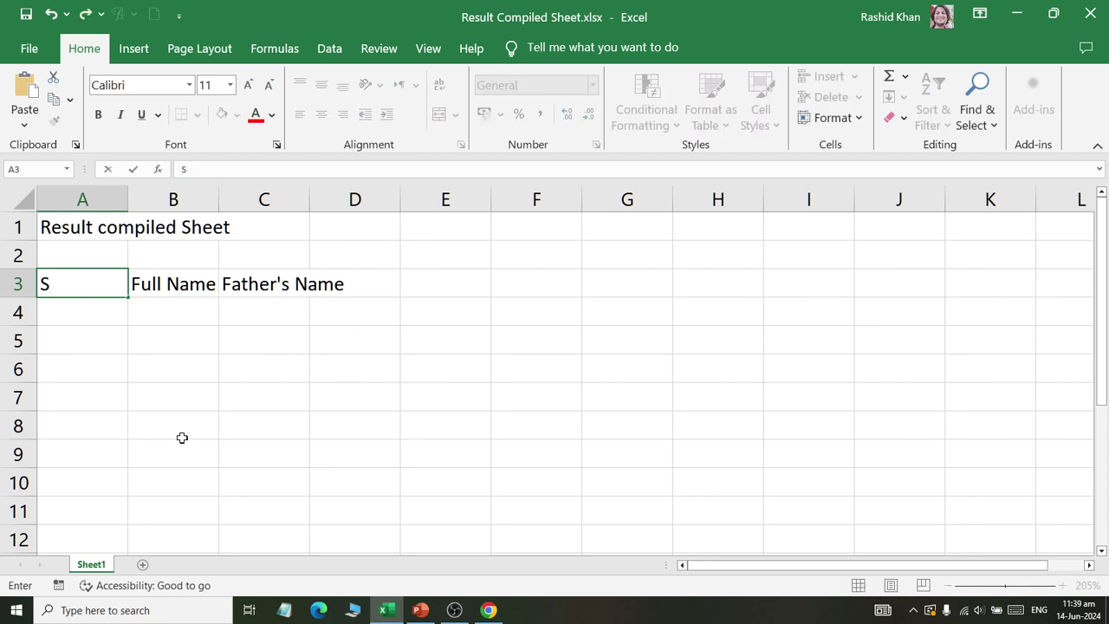
text(eat )
text(No)
key(Right)
key(Right)
key(Right)
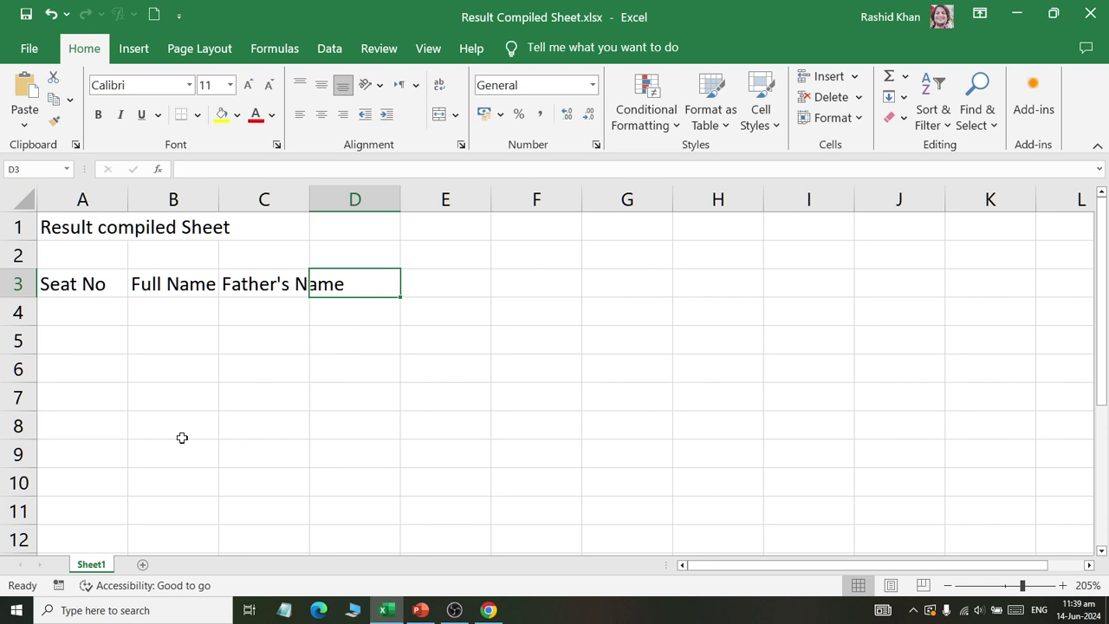
Enter headings Typing, Windows, Word, Excel, Power Point, Access, PhotoShop and Illustrator across row 3.
text(Typing)
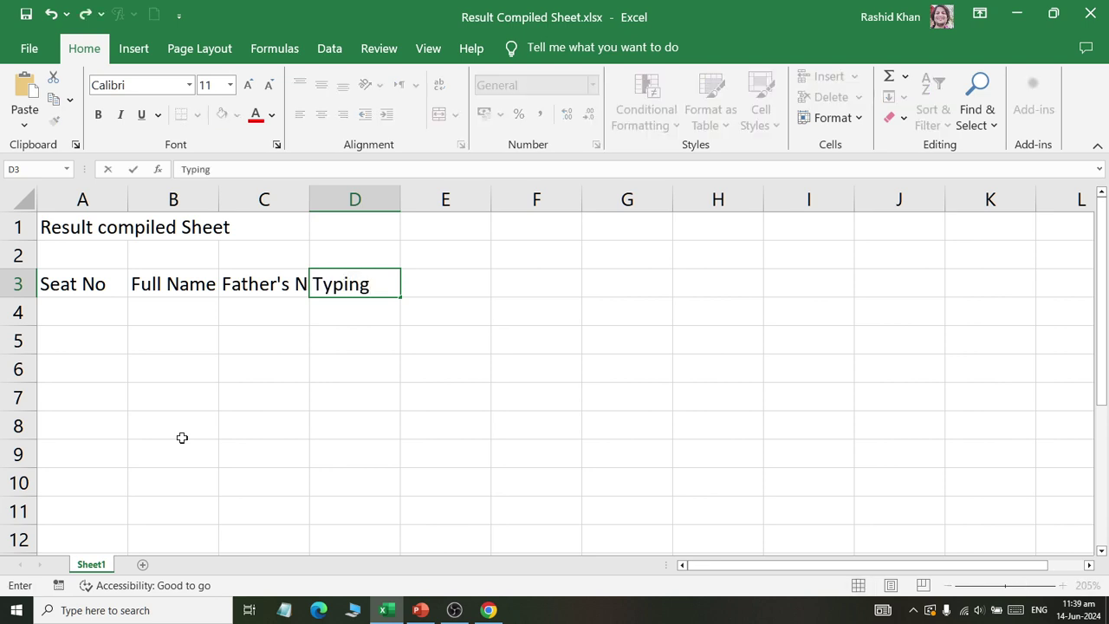
key(Tab)
text(wind)
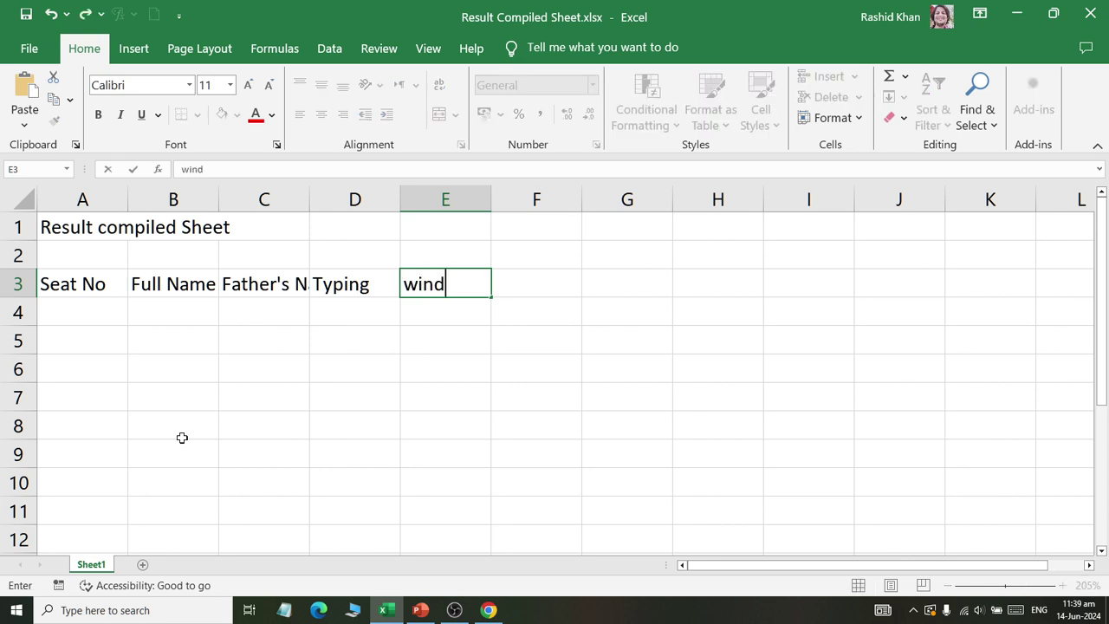
text(o)
key(BackSpace)
key(BackSpace)
key(BackSpace)
key(BackSpace)
key(BackSpace)
text(Windows)
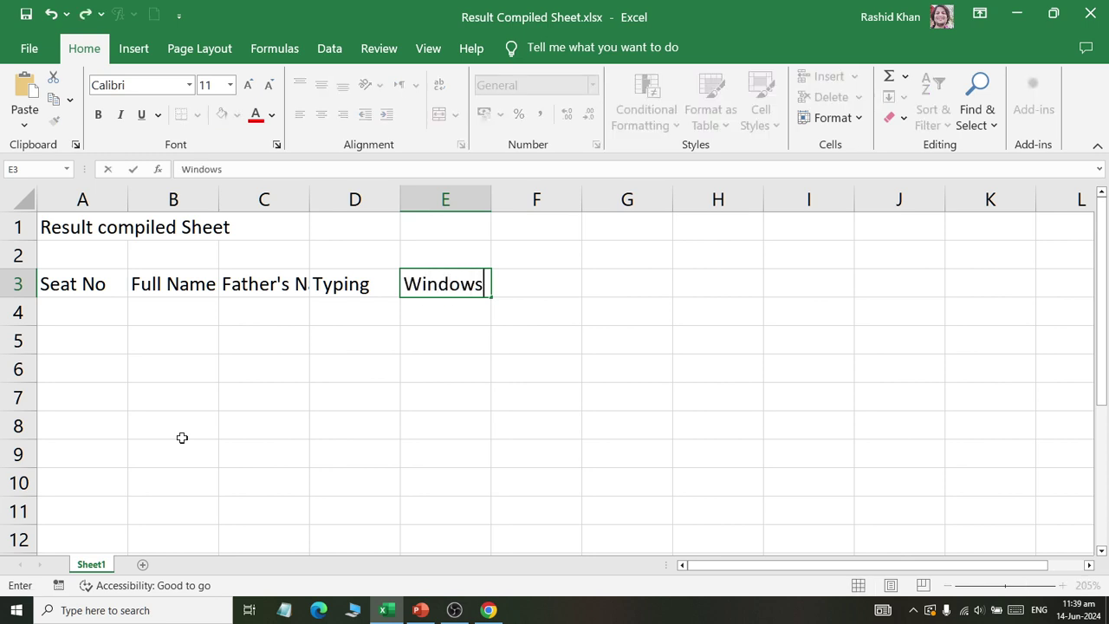
key(Tab)
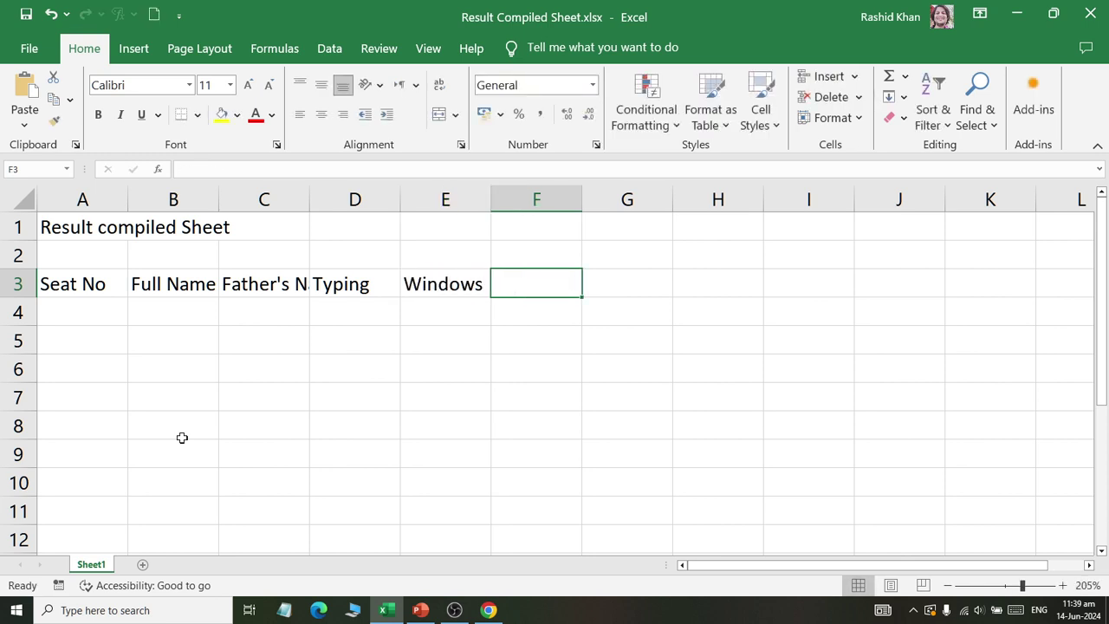
text(Word)
key(Tab)
text(Ex)
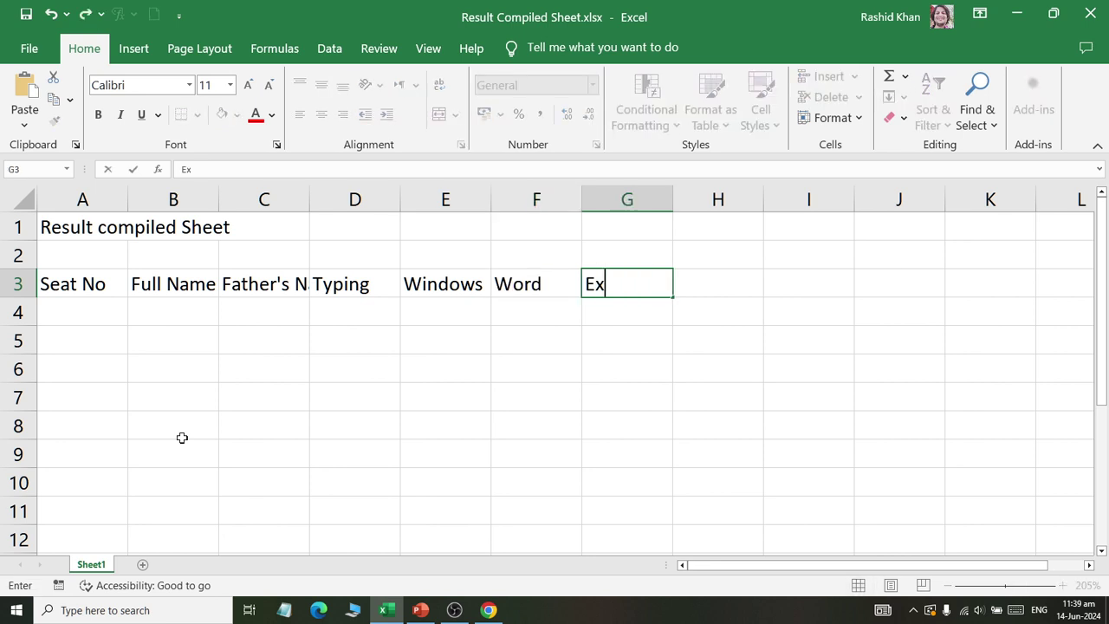
text(cel)
key(Tab)
text(Power P)
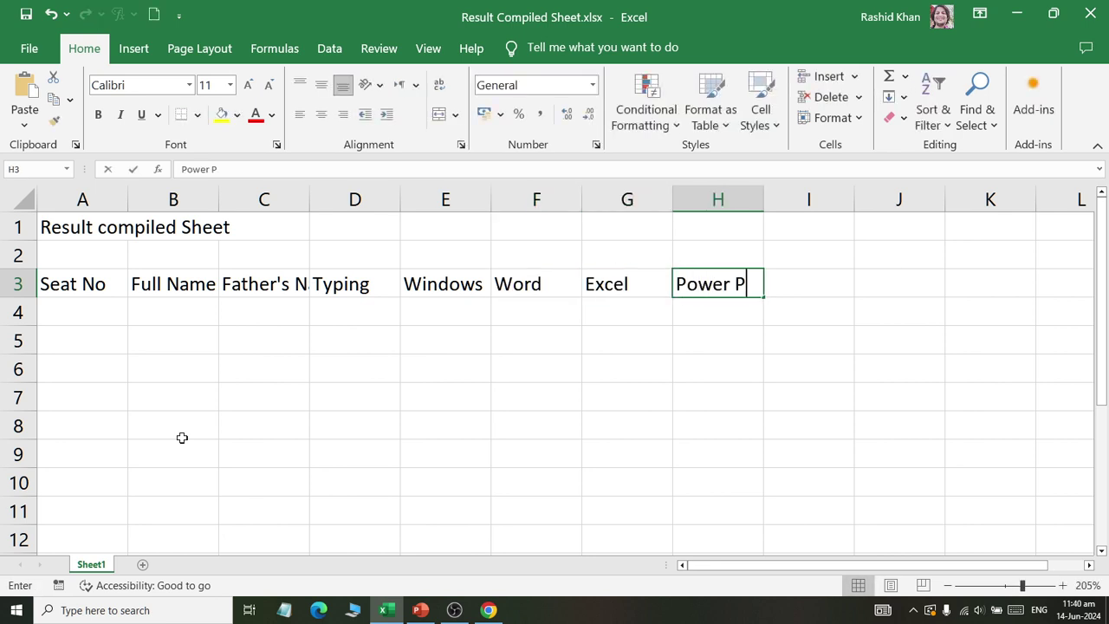
text(oint)
key(Tab)
text(Access)
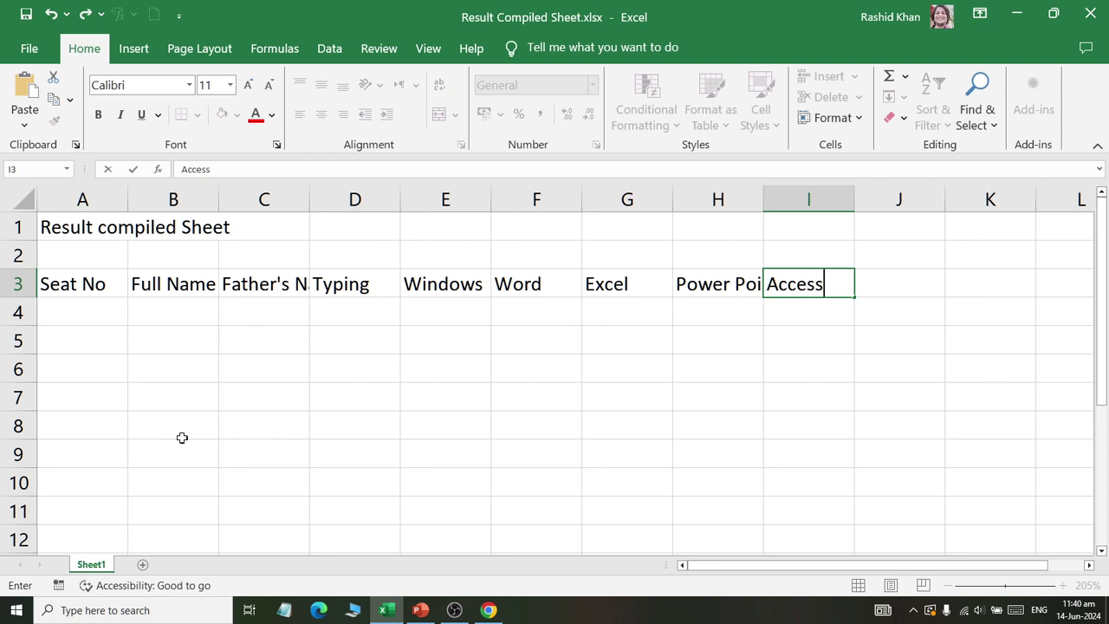
key(Tab)
text(PhotoSho)
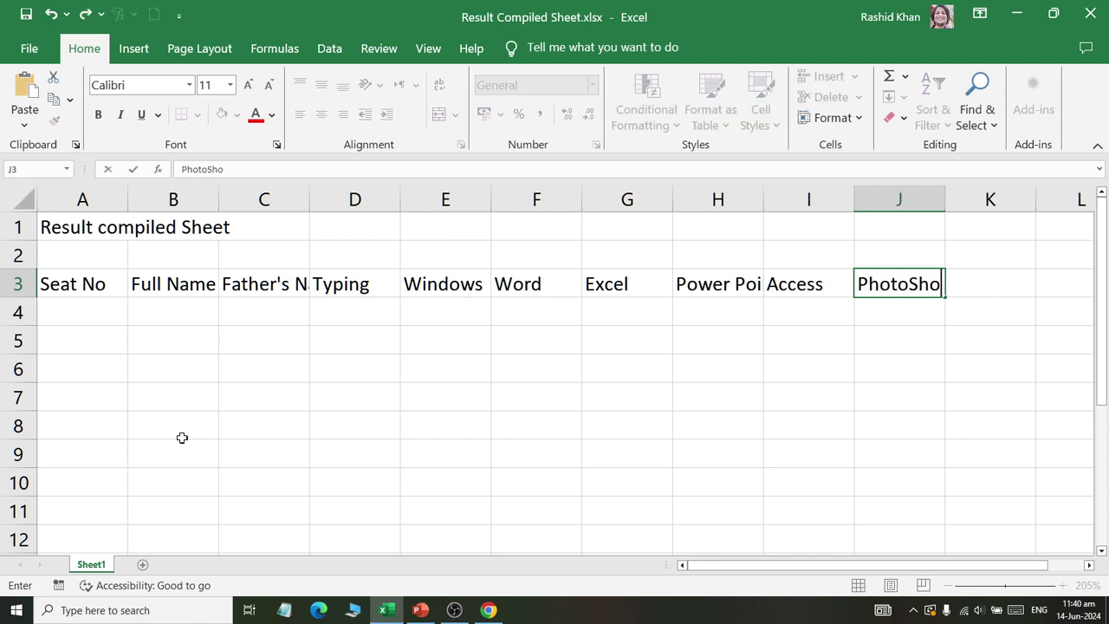
text(p)
key(Tab)
text(Illu)
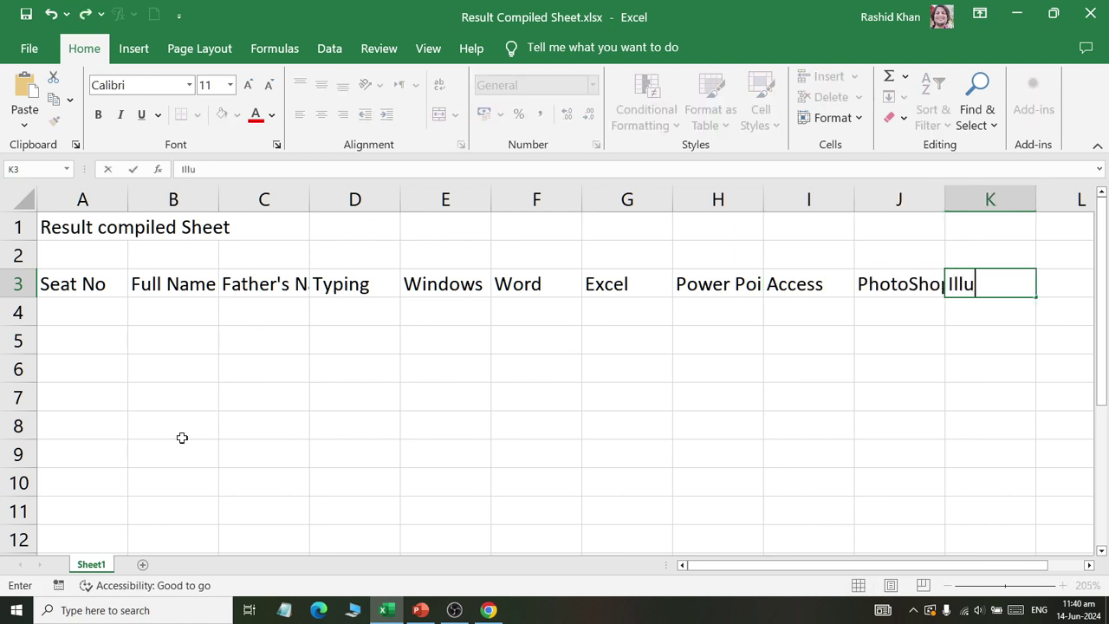
text(strator)
key(Tab)
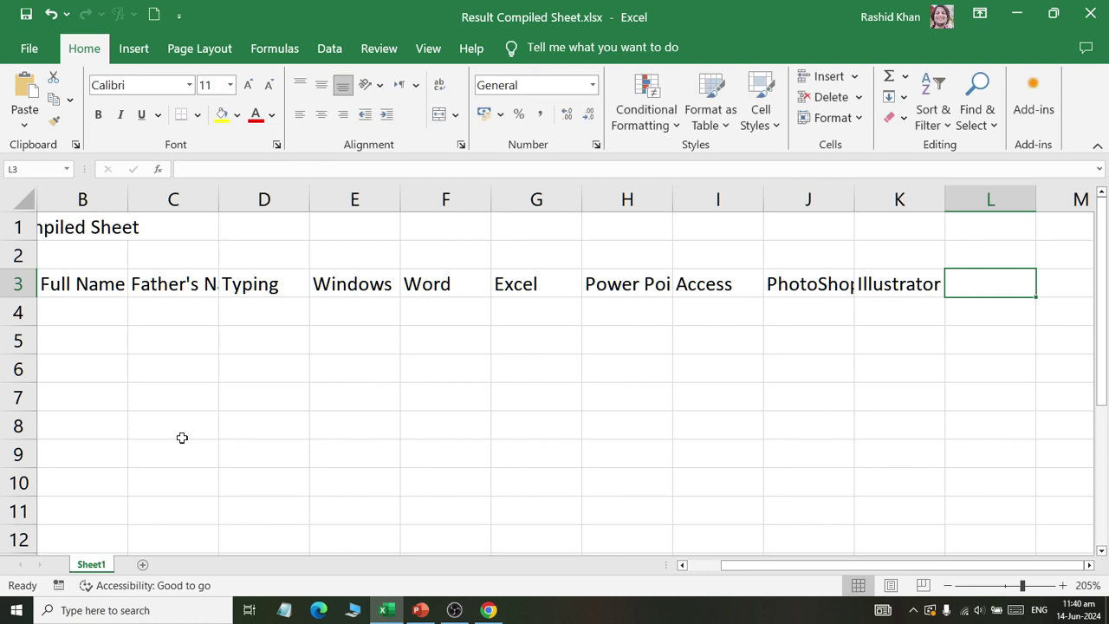
Add the headings HTML, CSS, JavaScript and Canva, correcting the JavaScript typo.
text(U)
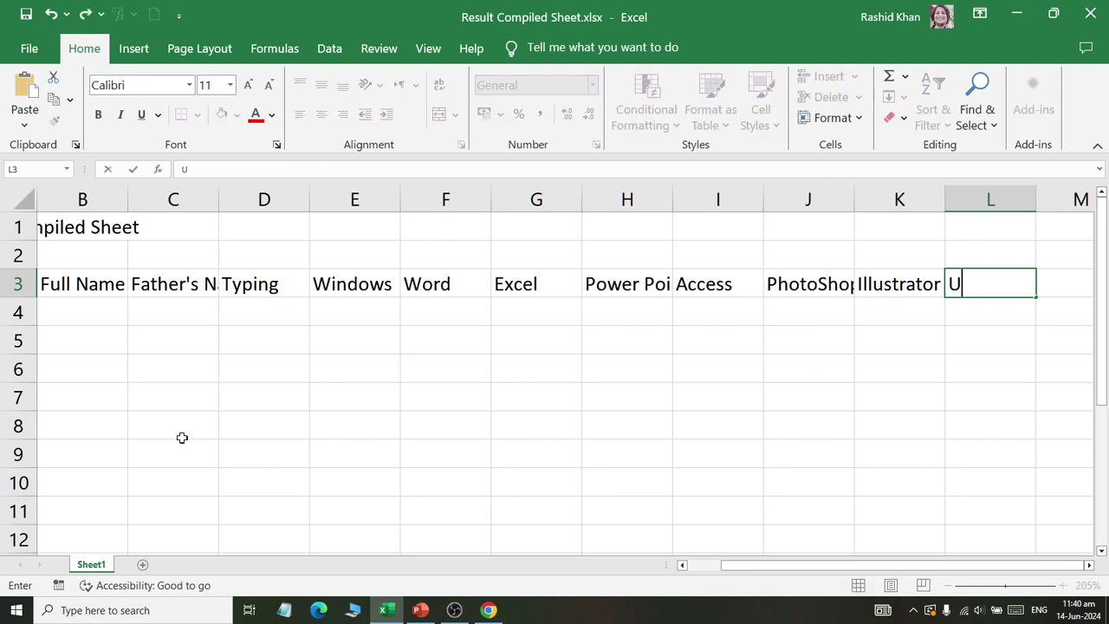
key(BackSpace)
key(Tab)
key(Left)
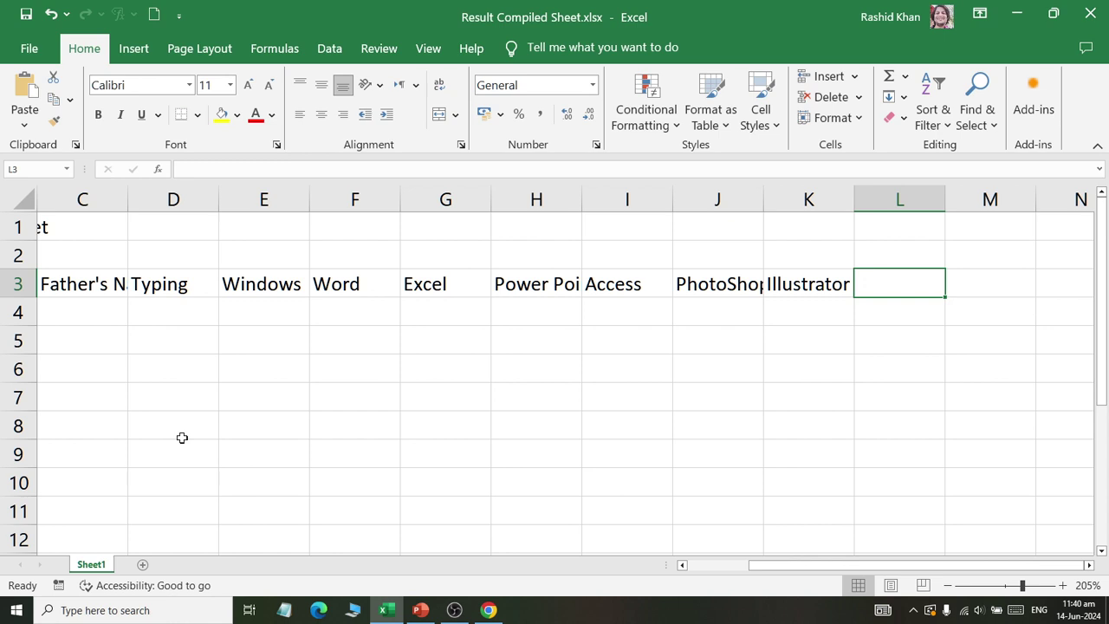
text(HTML)
key(Tab)
text(CSS)
key(Tab)
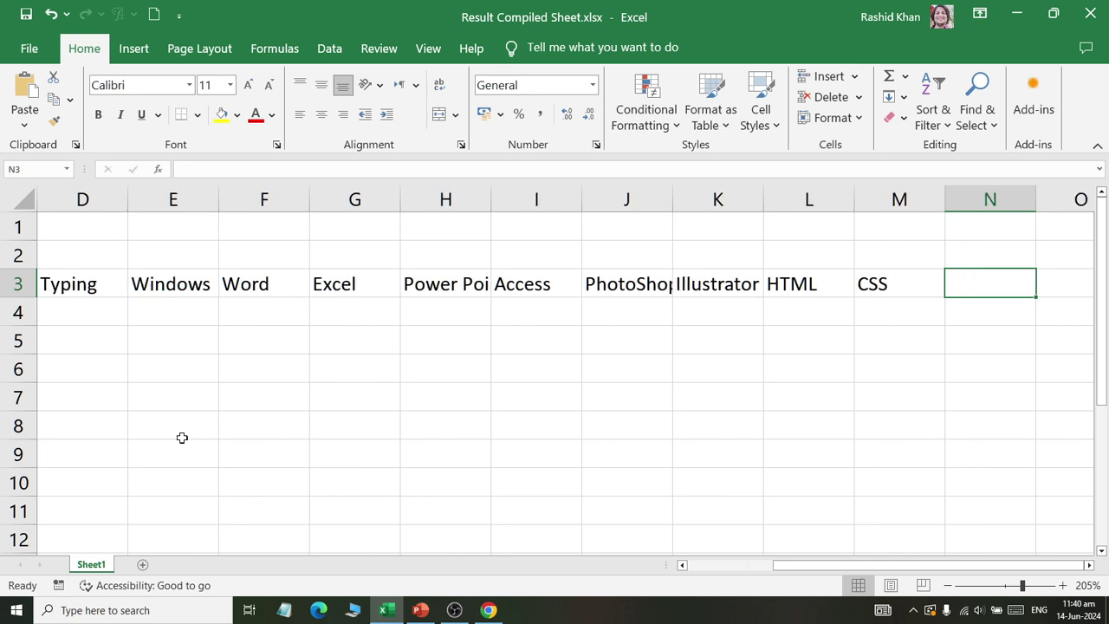
text(JavaScrt)
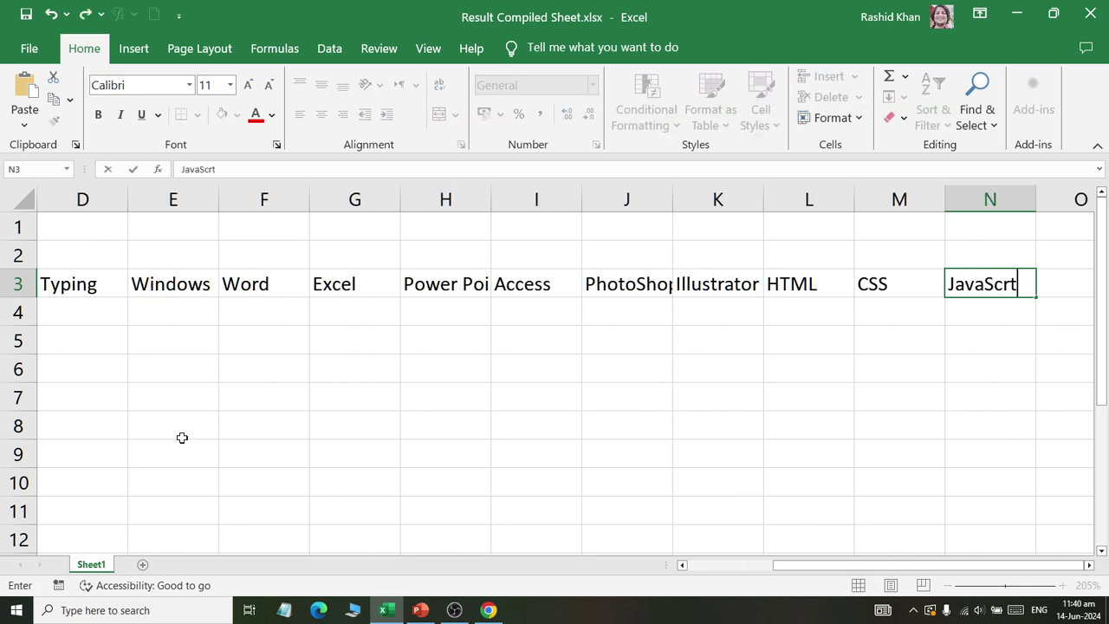
key(BackSpace)
text(ip)
key(BackSpace)
key(BackSpace)
text(ip)
text(t)
key(Tab)
text(Canva)
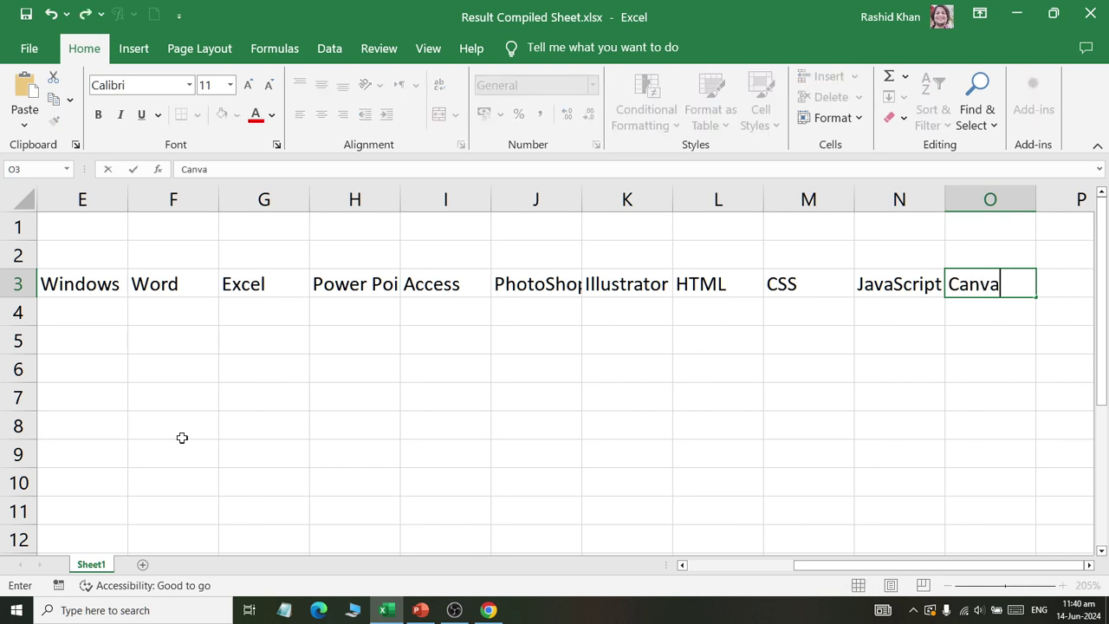
key(Tab)
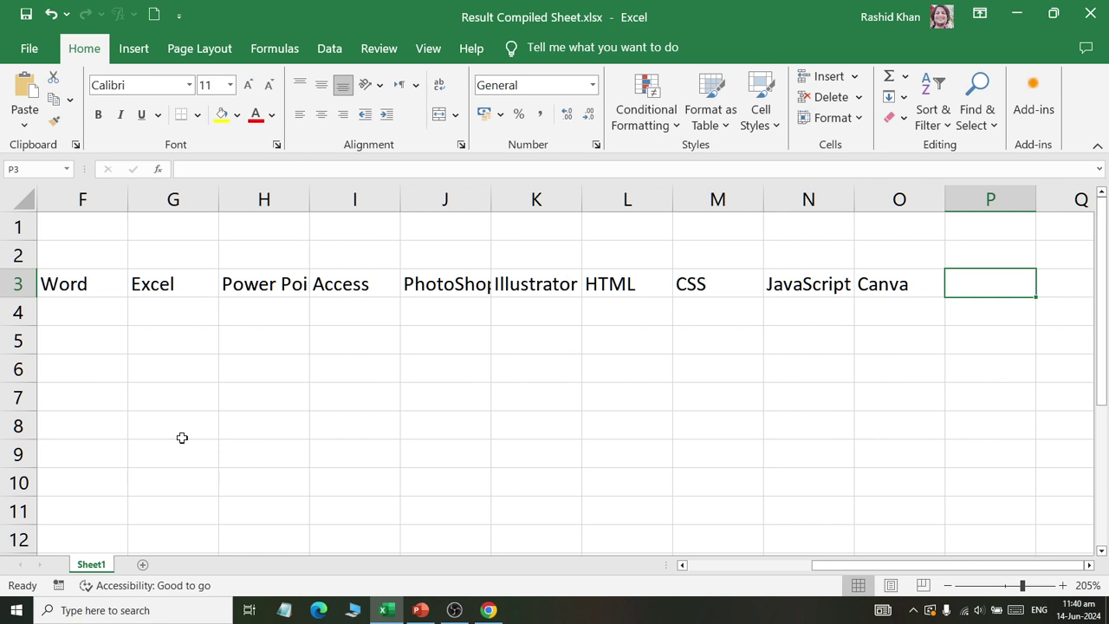
Finish row 3 with C Plus Plus, Marks Obtained, Total Marks, Percentage and Grade.
text(C)
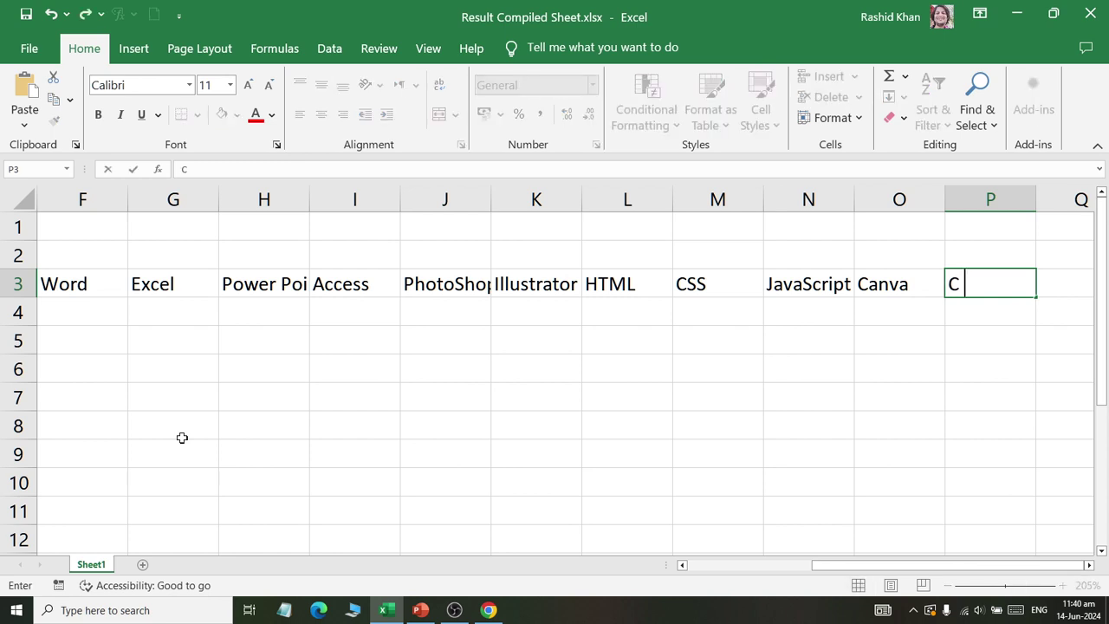
text( Plus Plus)
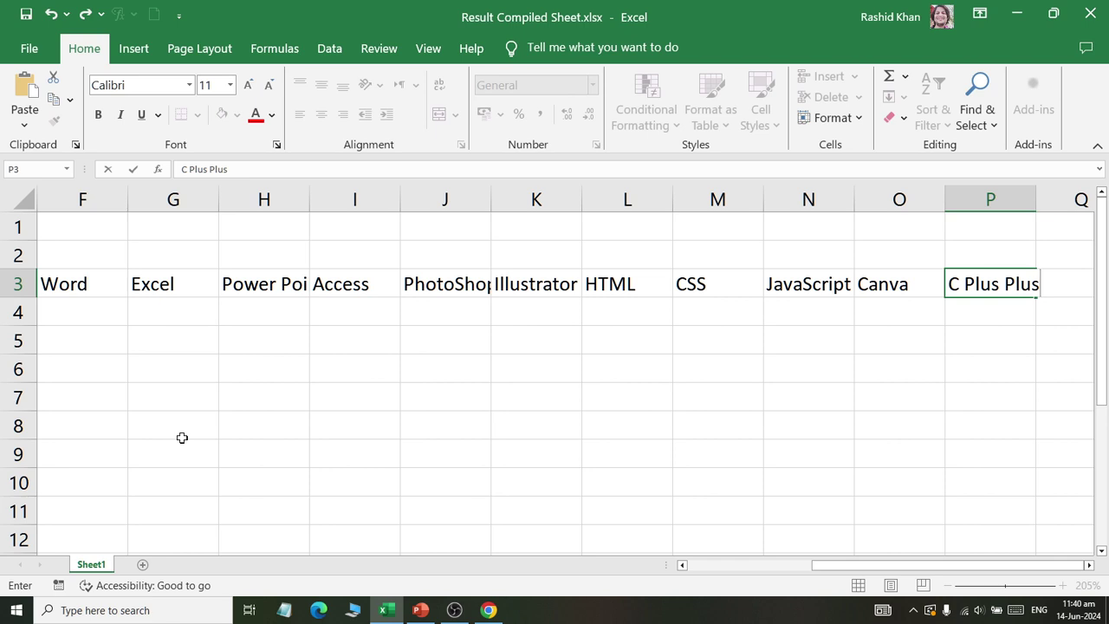
key(Tab)
text(Mark)
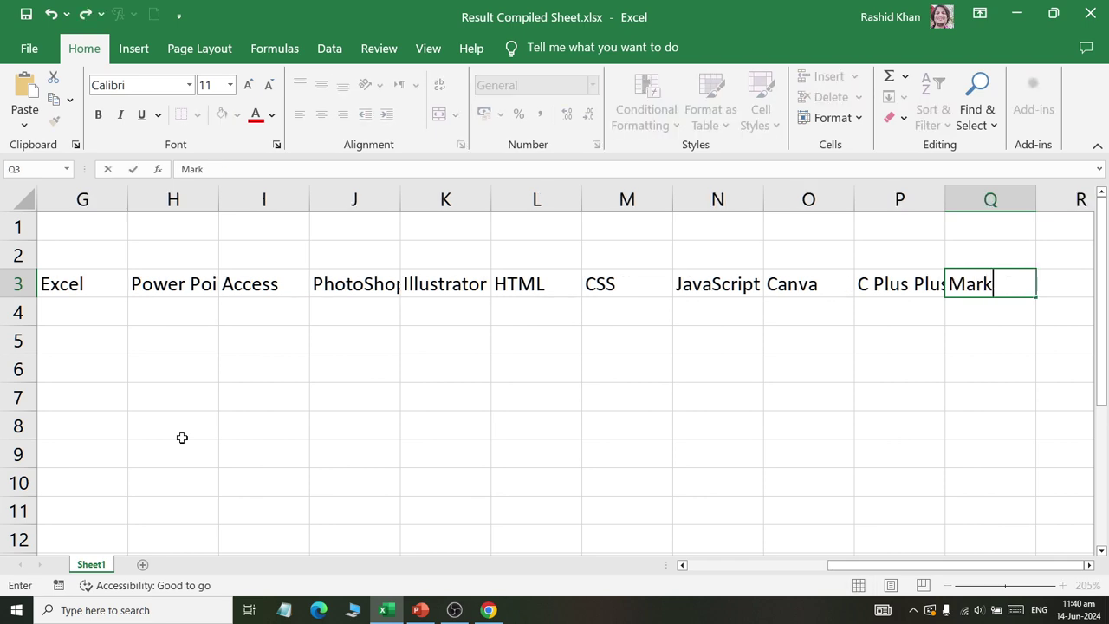
text(s Obtained)
key(Tab)
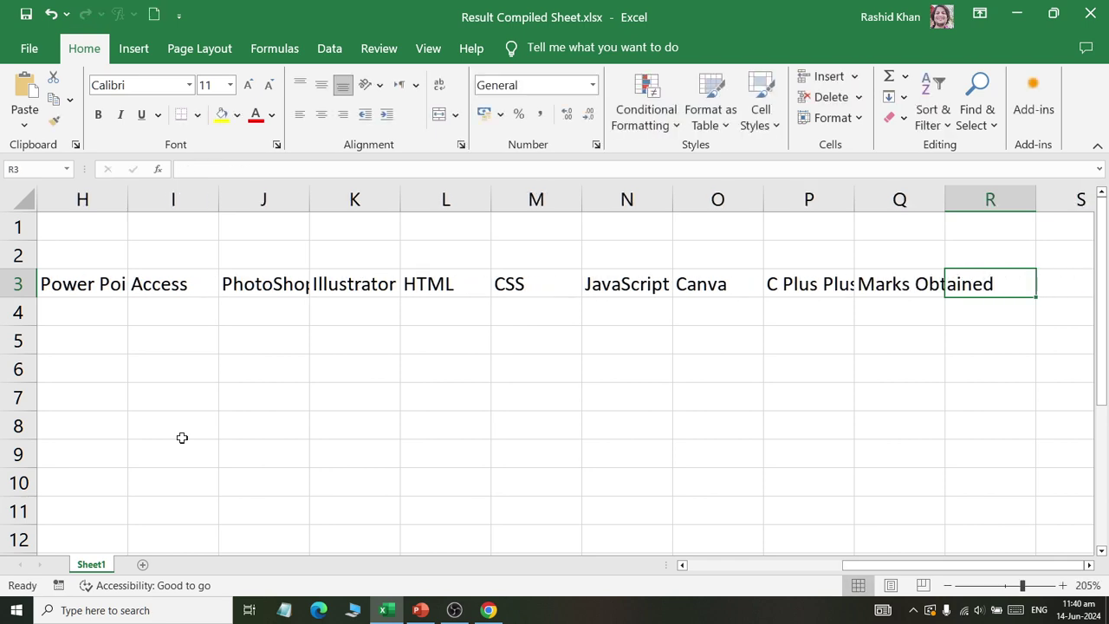
text(Total Mark)
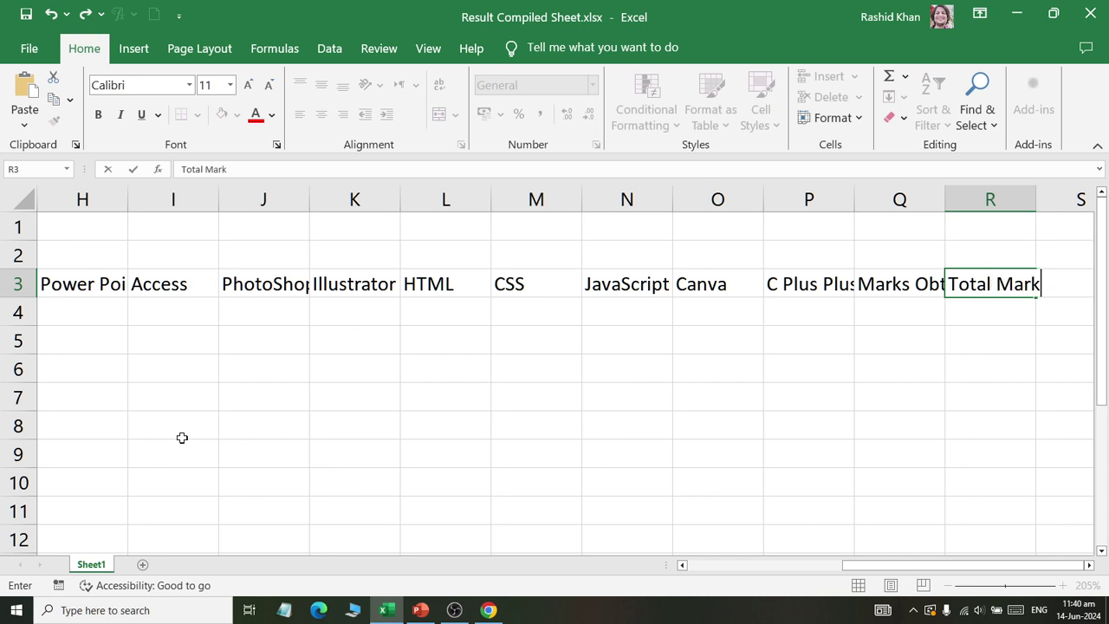
text(s)
key(Tab)
text(Perce)
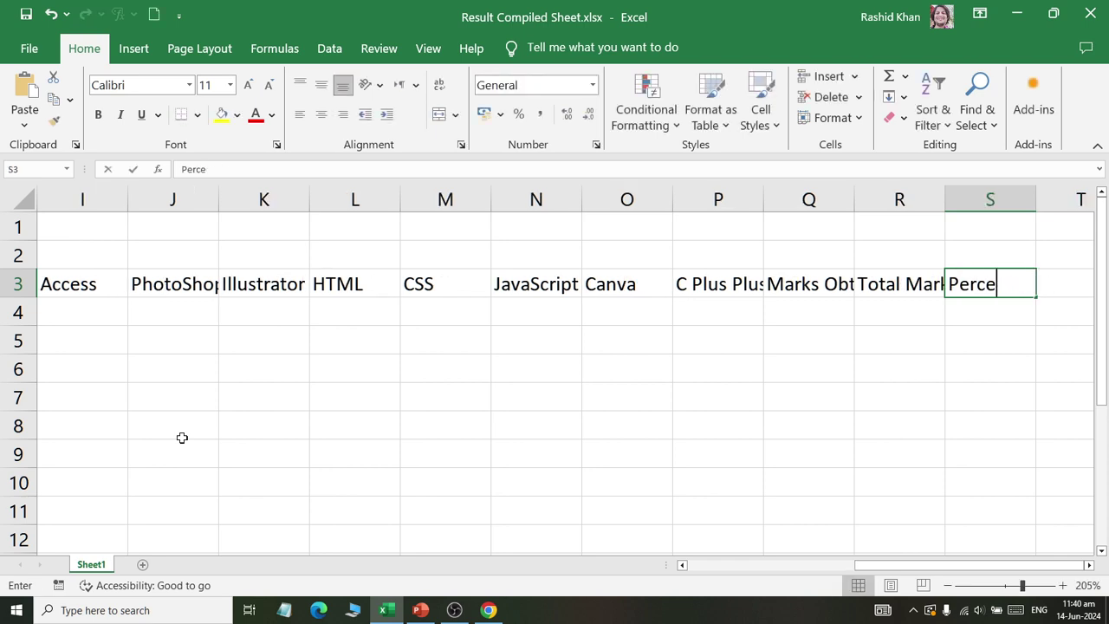
text(ntage)
key(Tab)
text(Grade)
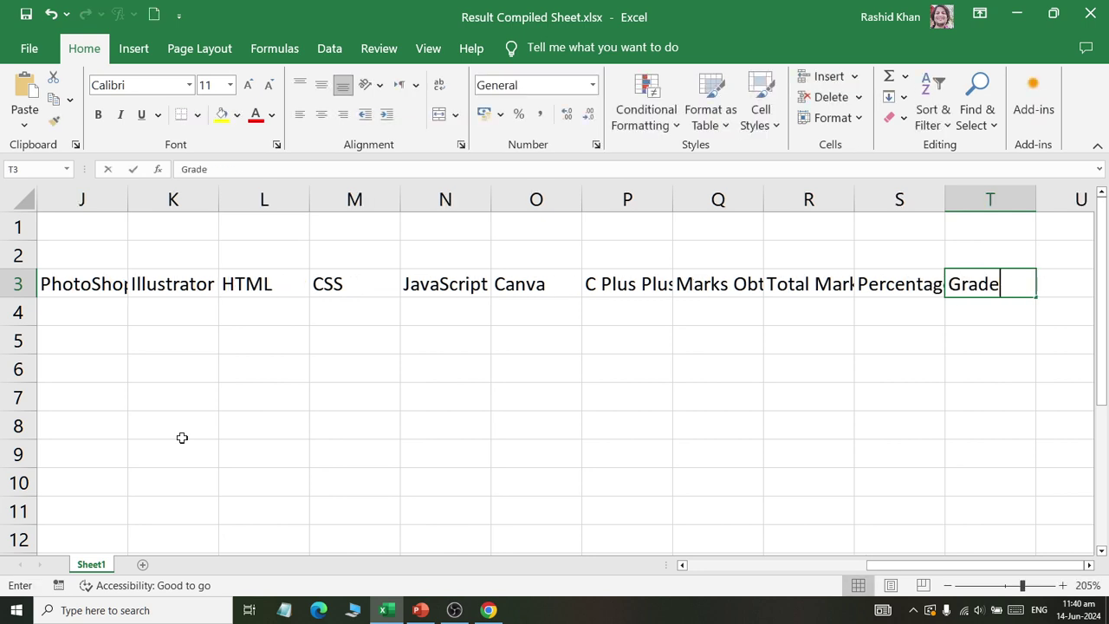
key(Tab)
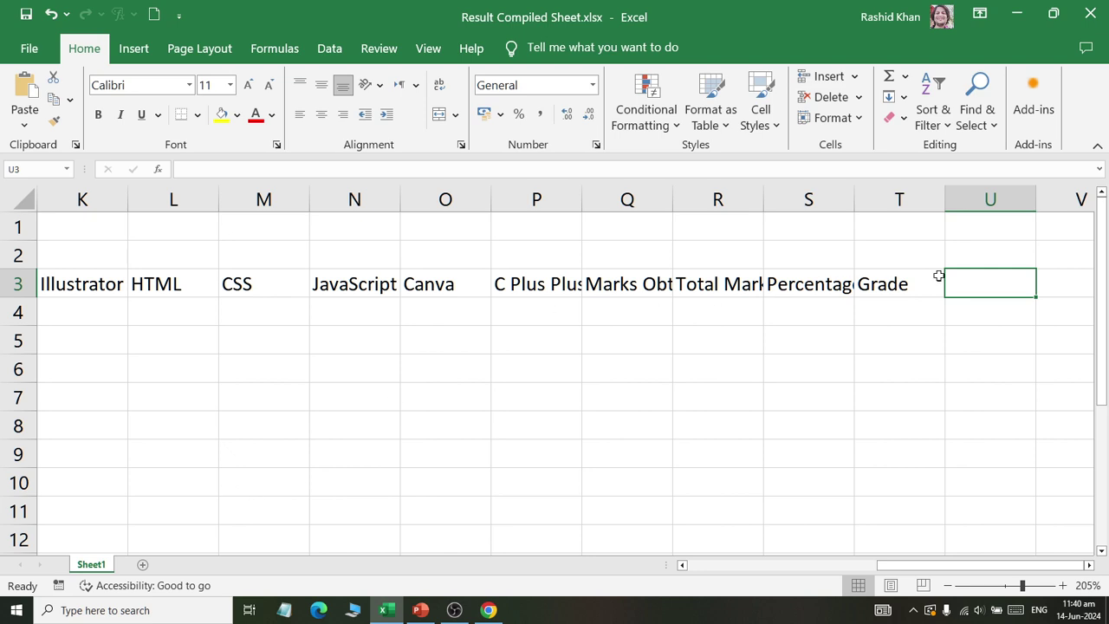
Merge and centre the row 1 title and apply the Title cell style.
drag(918, 280, 3, 301)
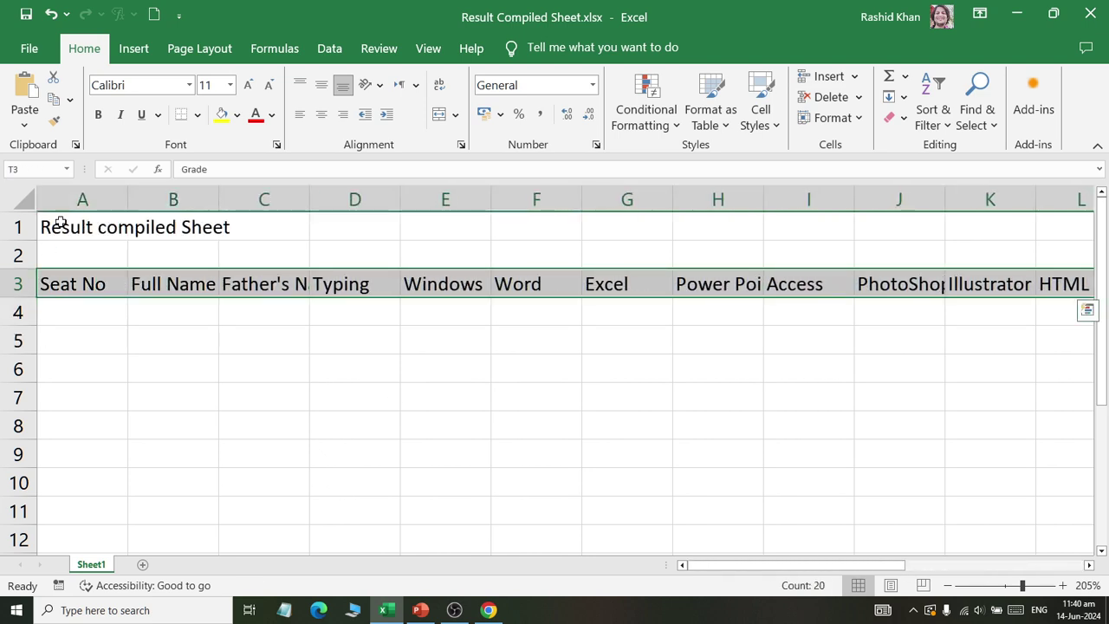
drag(92, 223, 1105, 221)
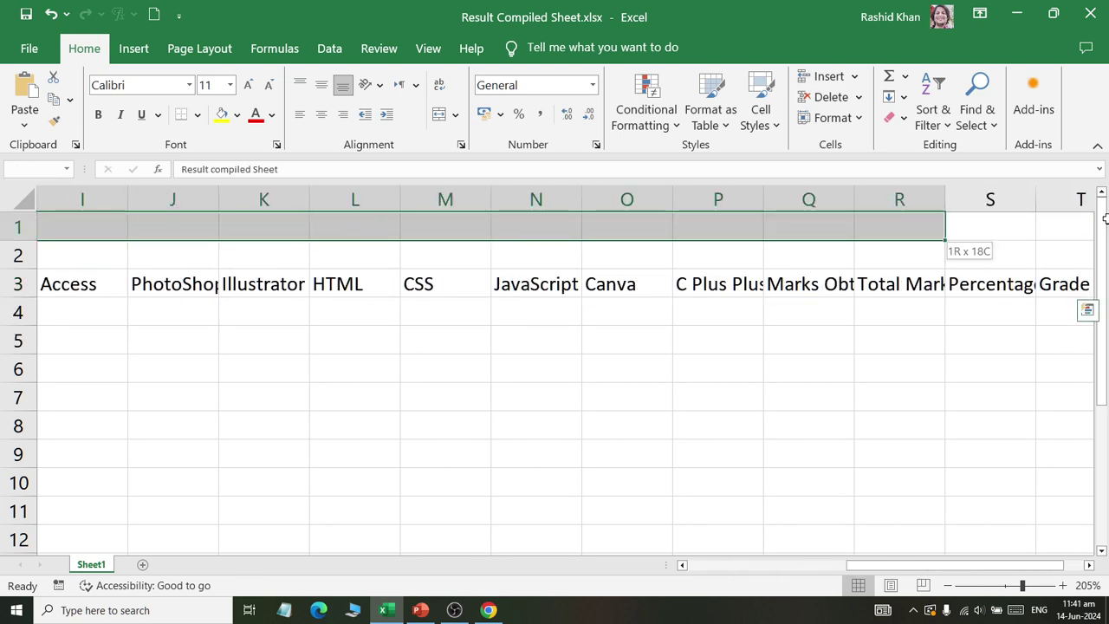
drag(1104, 220, 901, 227)
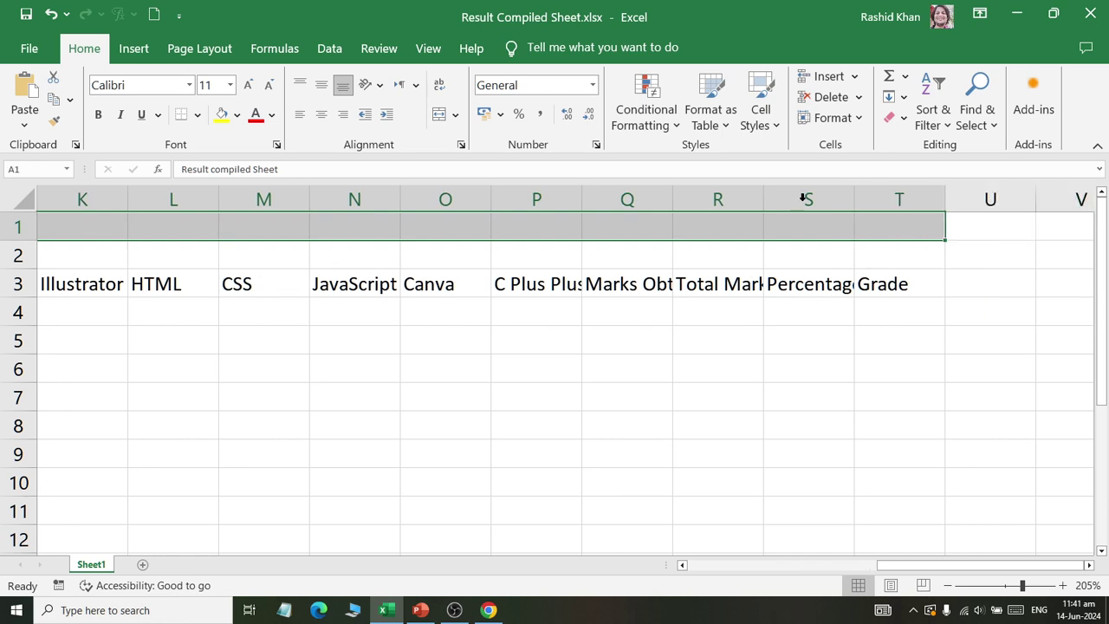
click(439, 115)
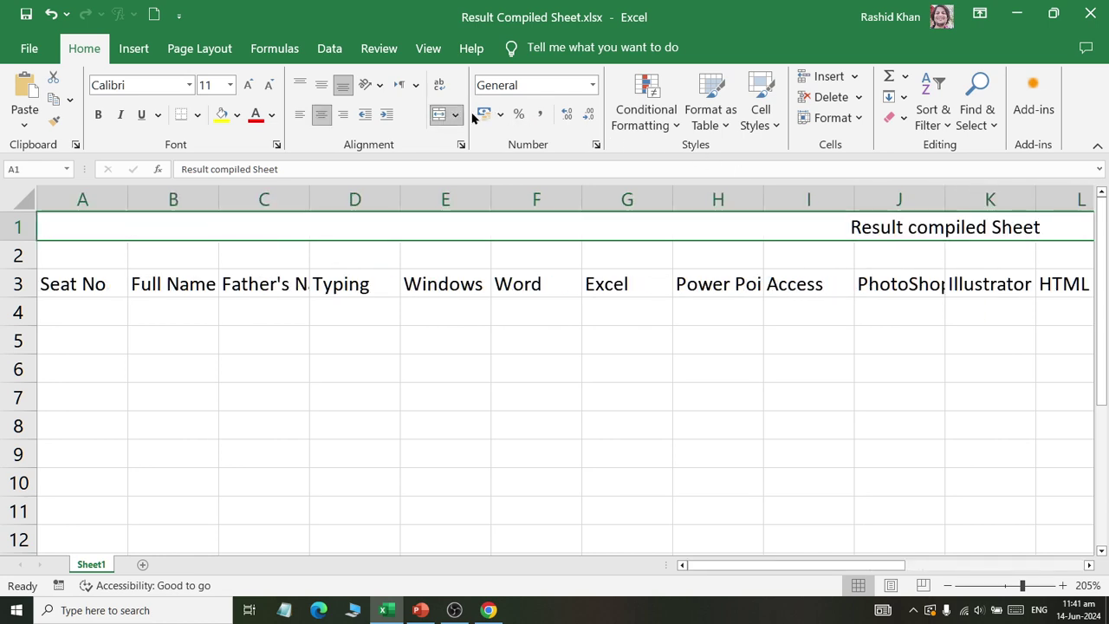
click(755, 122)
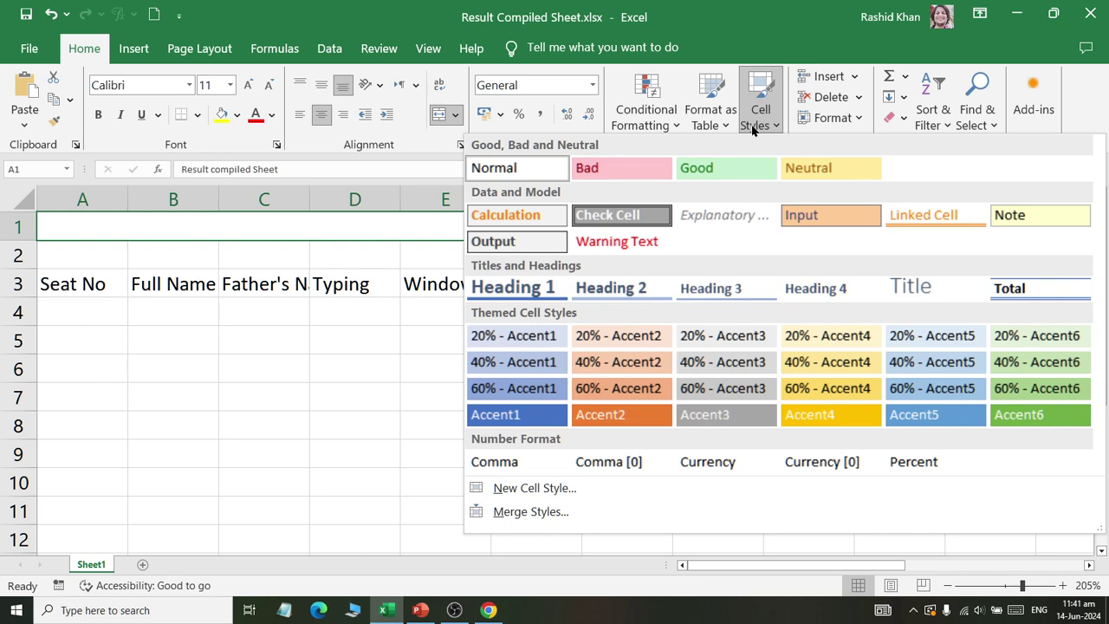
click(753, 127)
click(753, 127)
click(905, 290)
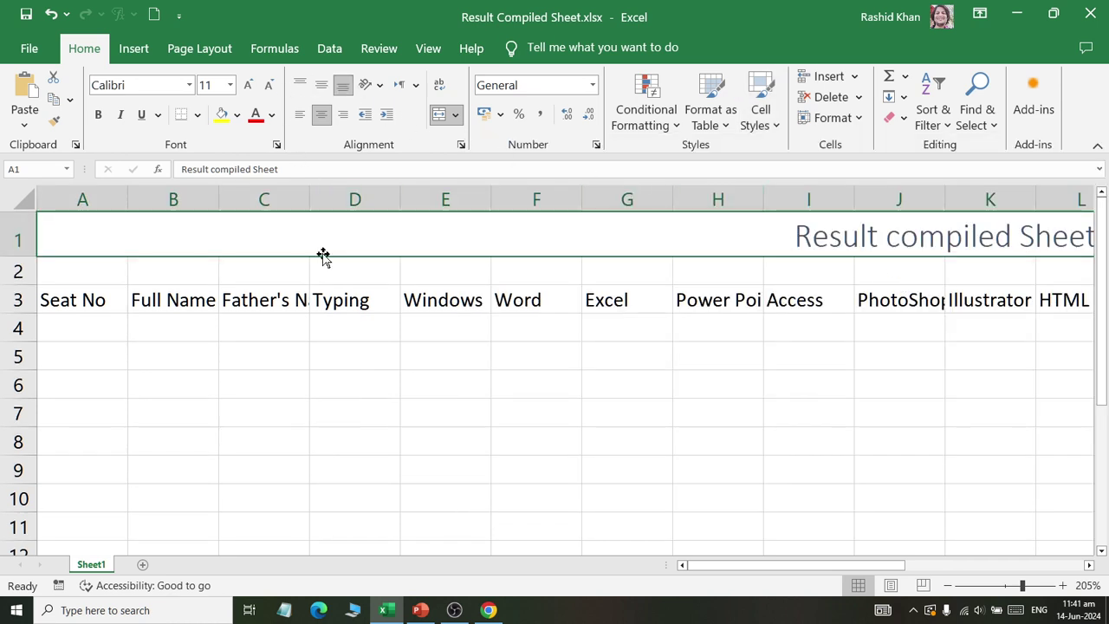
Set the title font size to 20 and re-merge it across A1:T1.
click(100, 115)
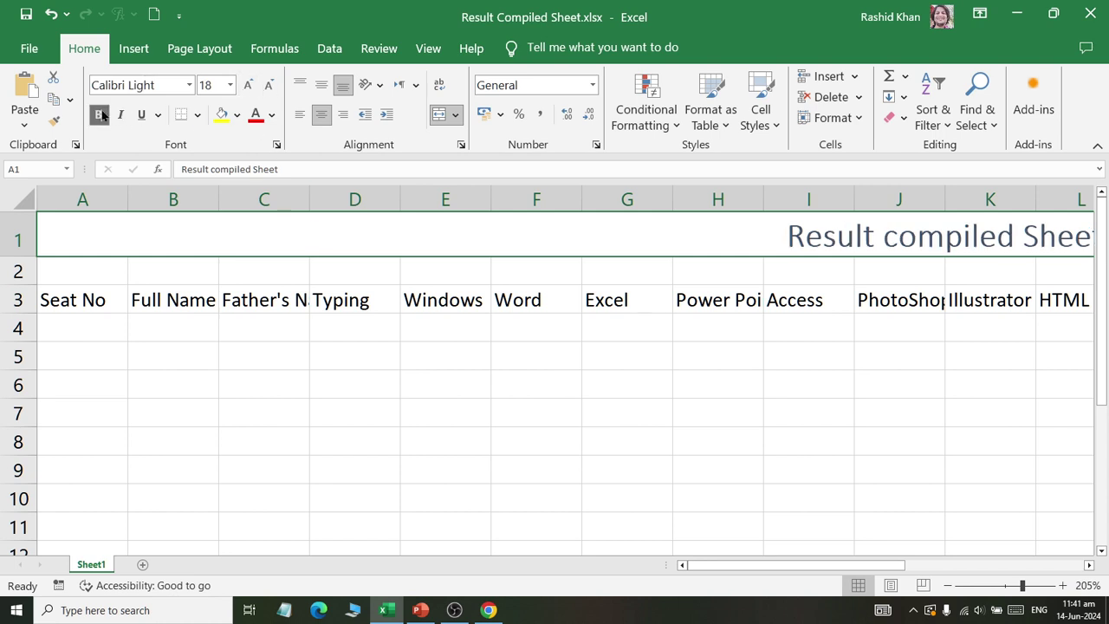
click(100, 114)
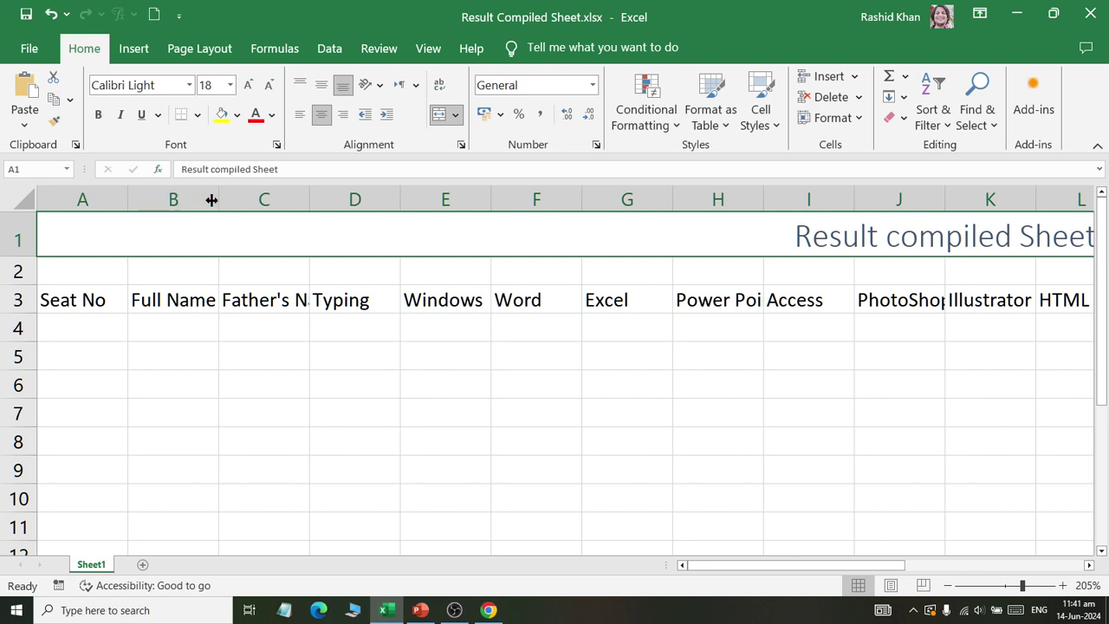
click(248, 87)
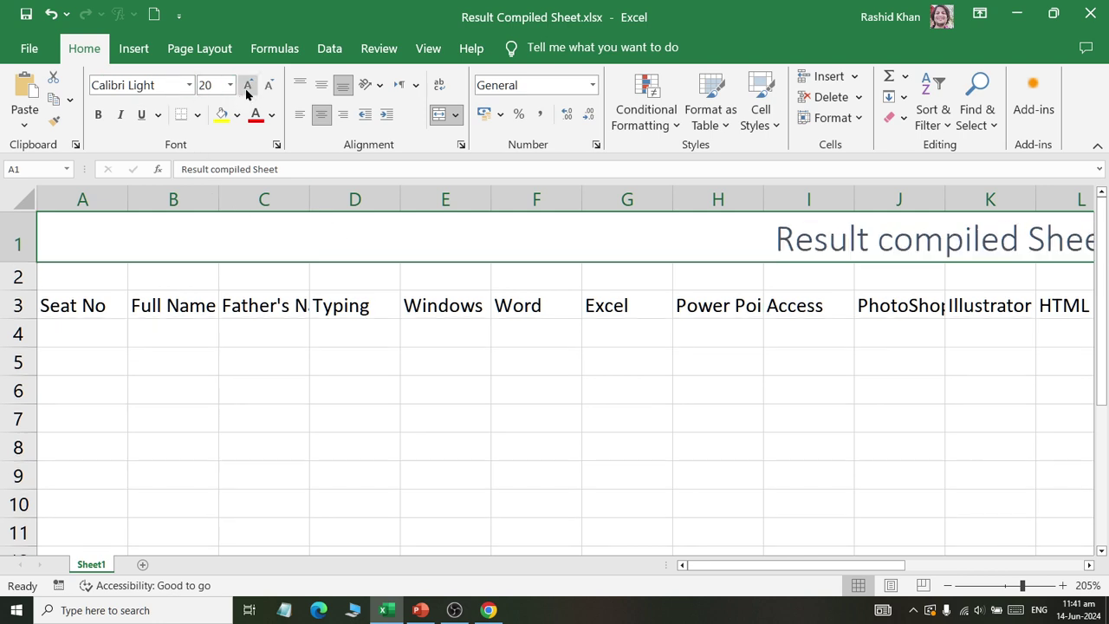
click(439, 115)
click(67, 233)
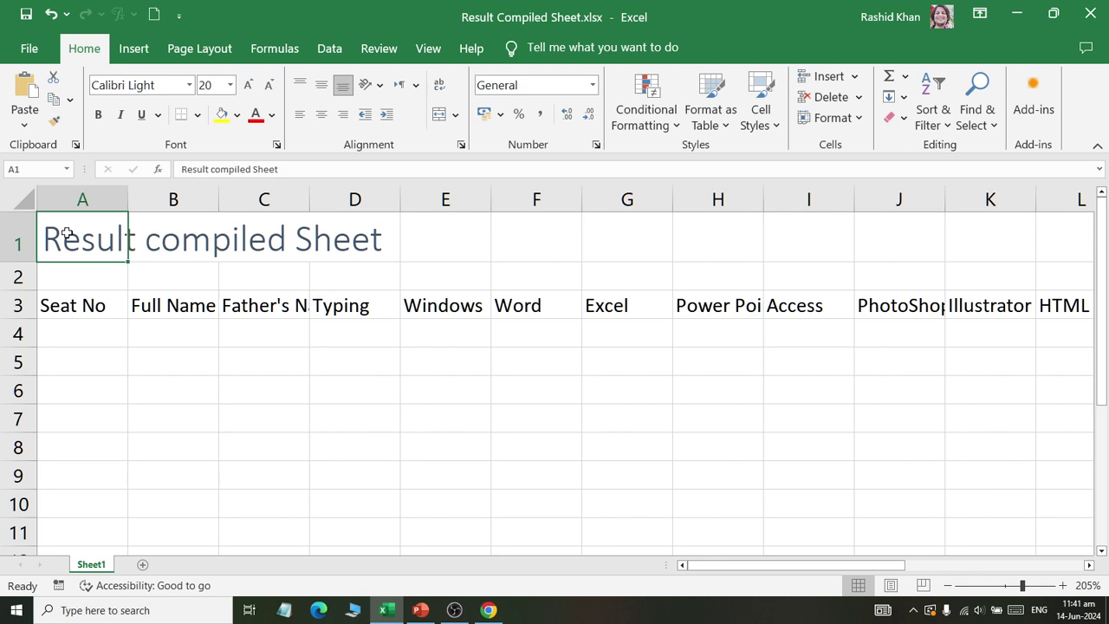
mouse_move(67, 234)
mouse_down()
mouse_move(1102, 234)
mouse_move(885, 251)
mouse_up()
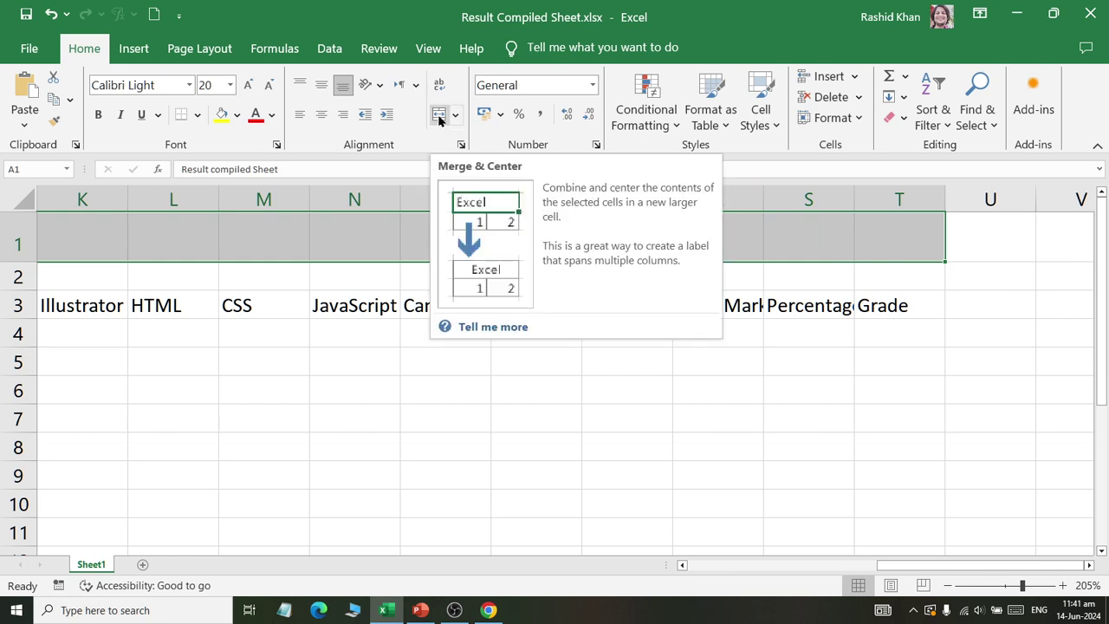
click(440, 116)
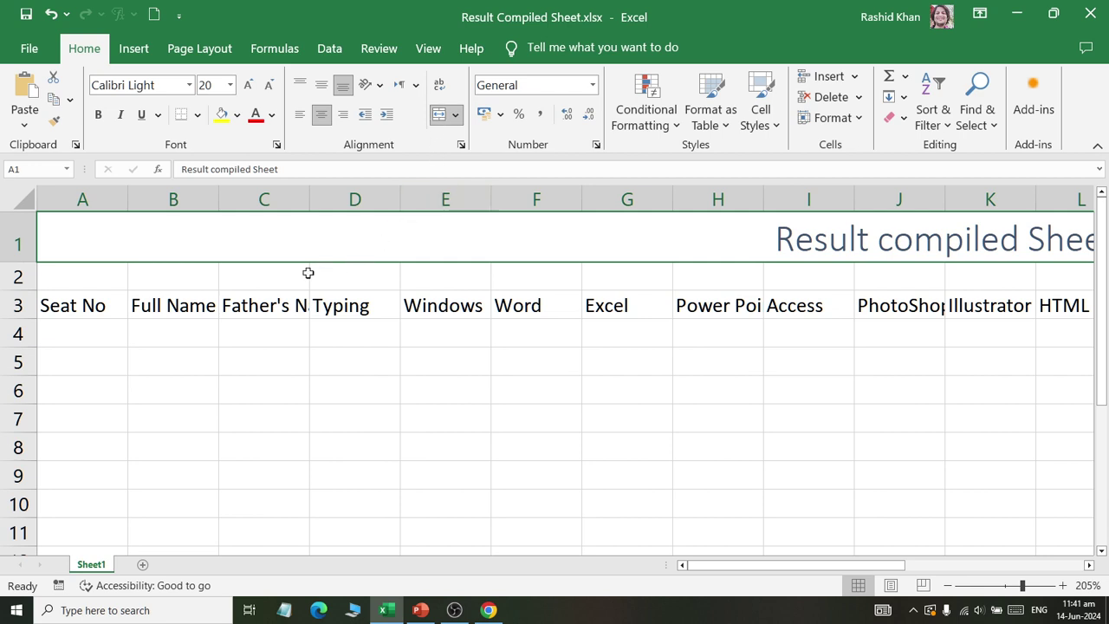
Apply the Heading 1 cell style to the row 3 header cells.
click(84, 308)
mouse_move(85, 308)
mouse_down()
mouse_move(1105, 305)
mouse_move(892, 303)
mouse_up()
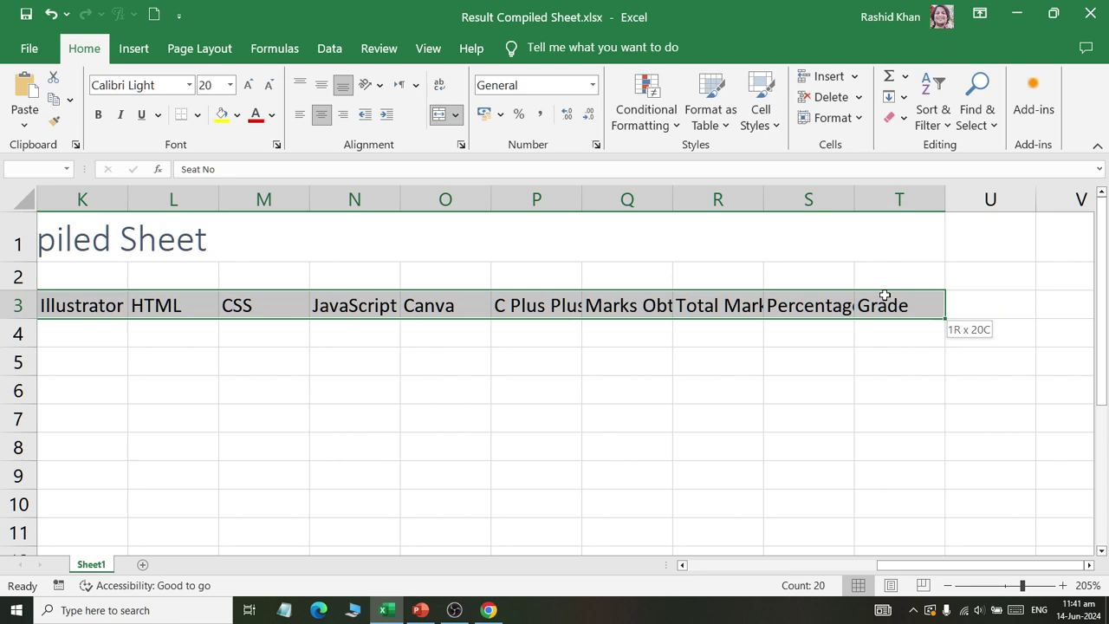
click(837, 120)
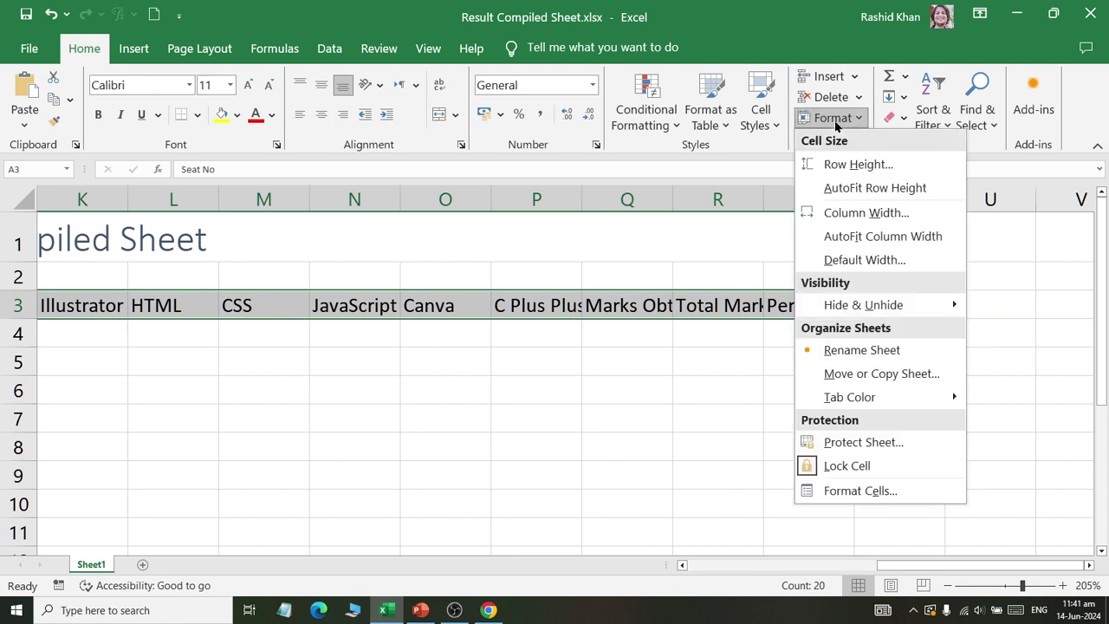
click(775, 121)
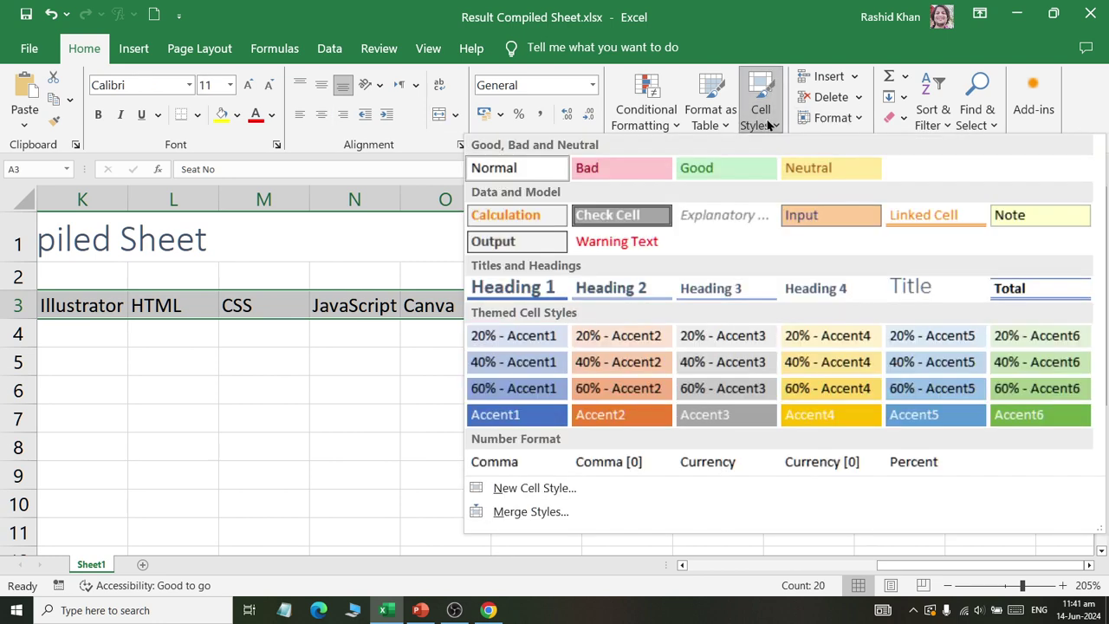
click(528, 287)
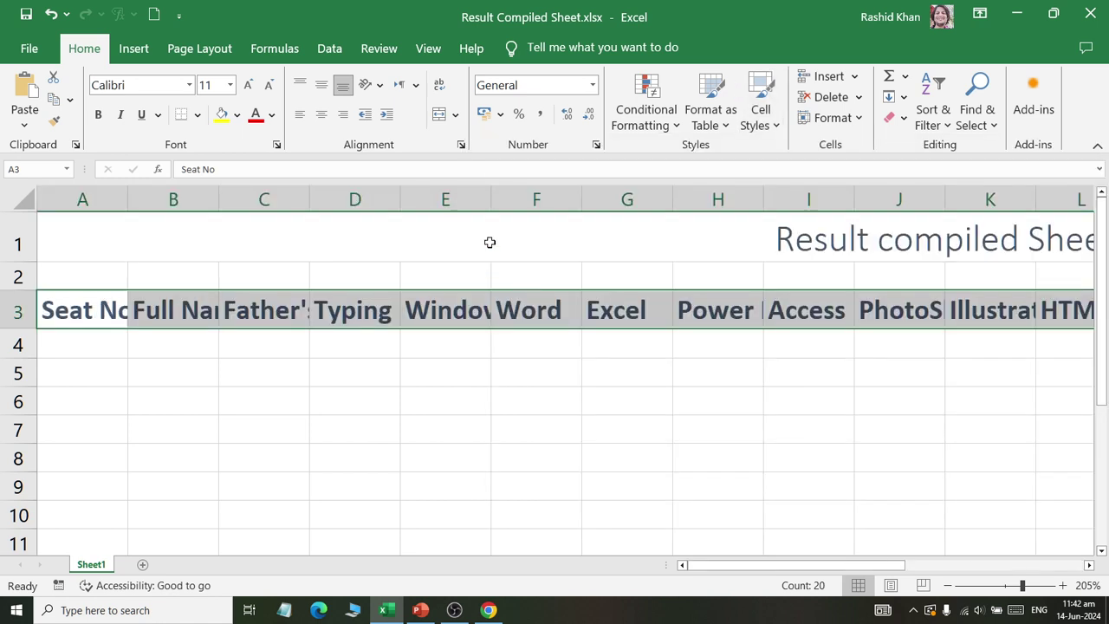
Centre the headings horizontally and vertically and turn on Wrap Text.
click(324, 113)
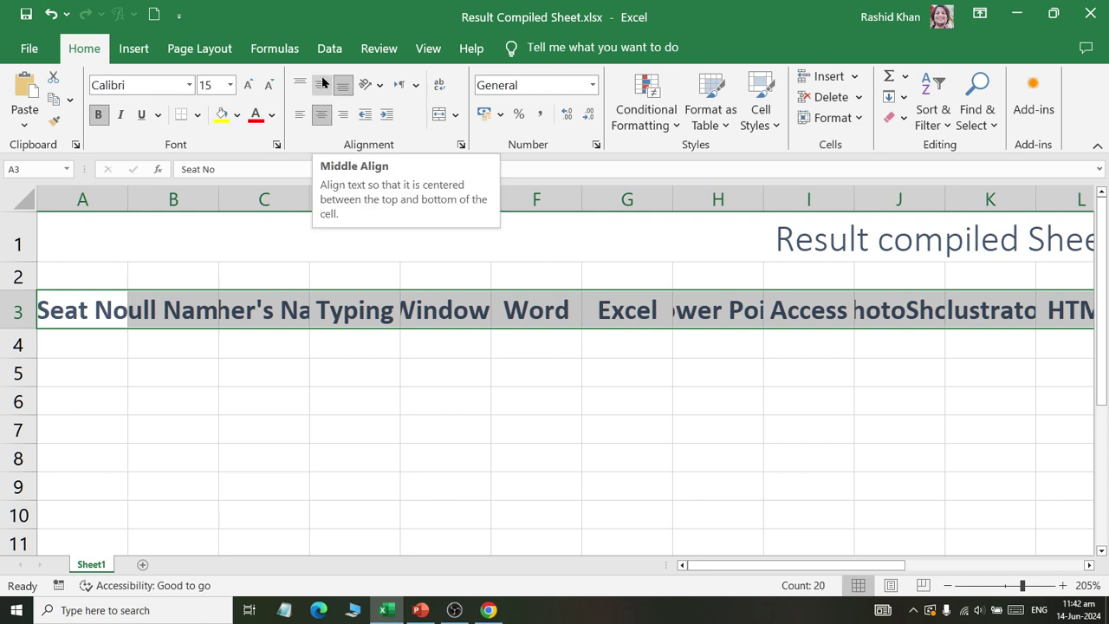
click(323, 82)
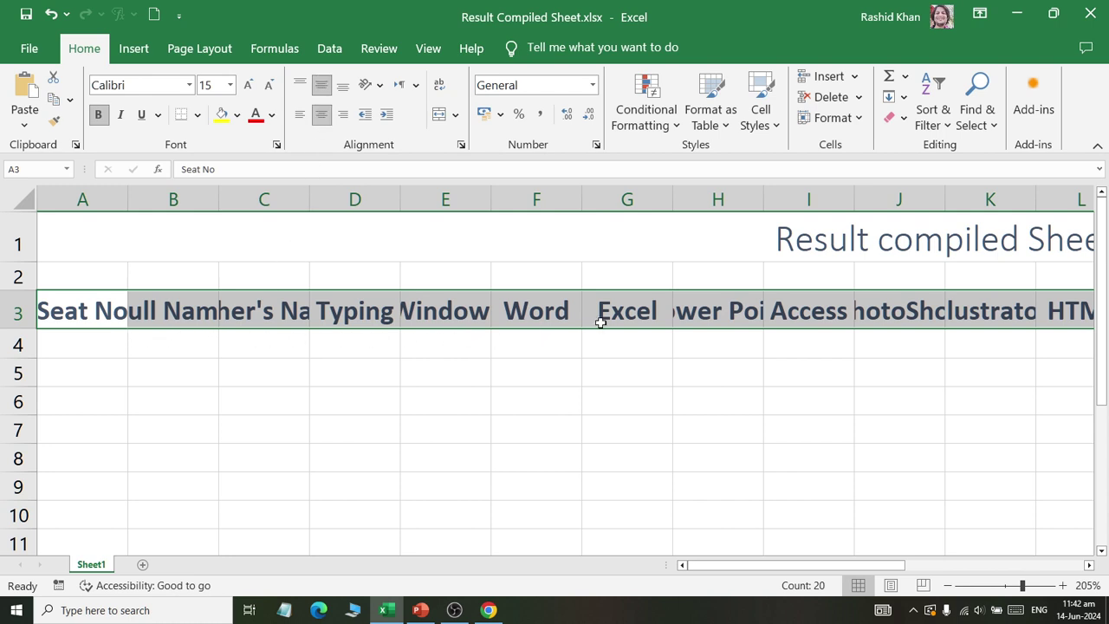
click(440, 87)
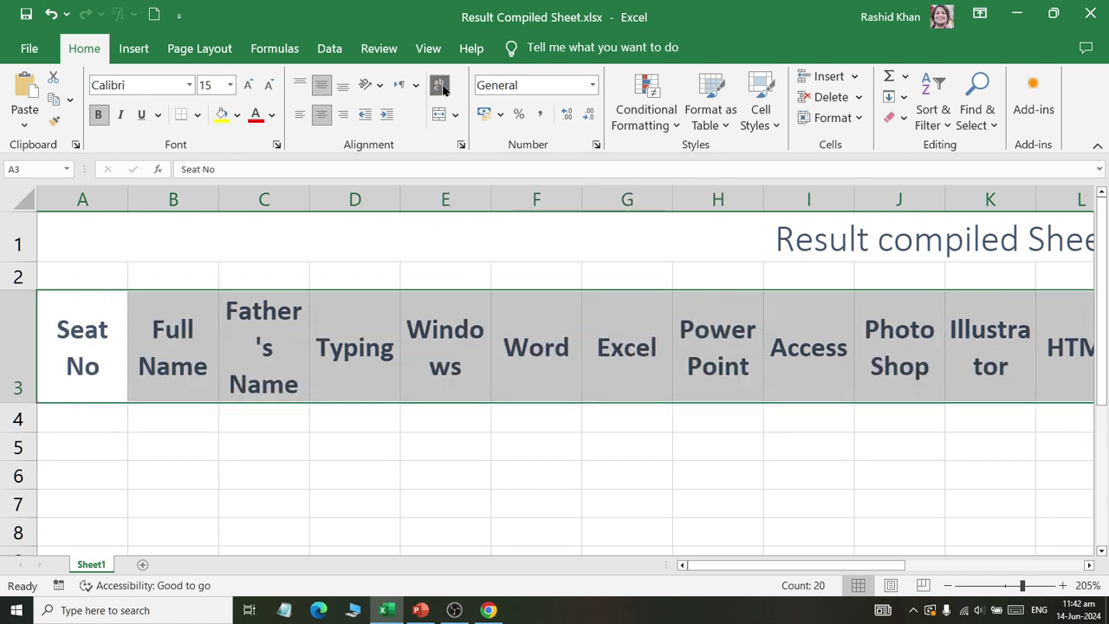
click(80, 334)
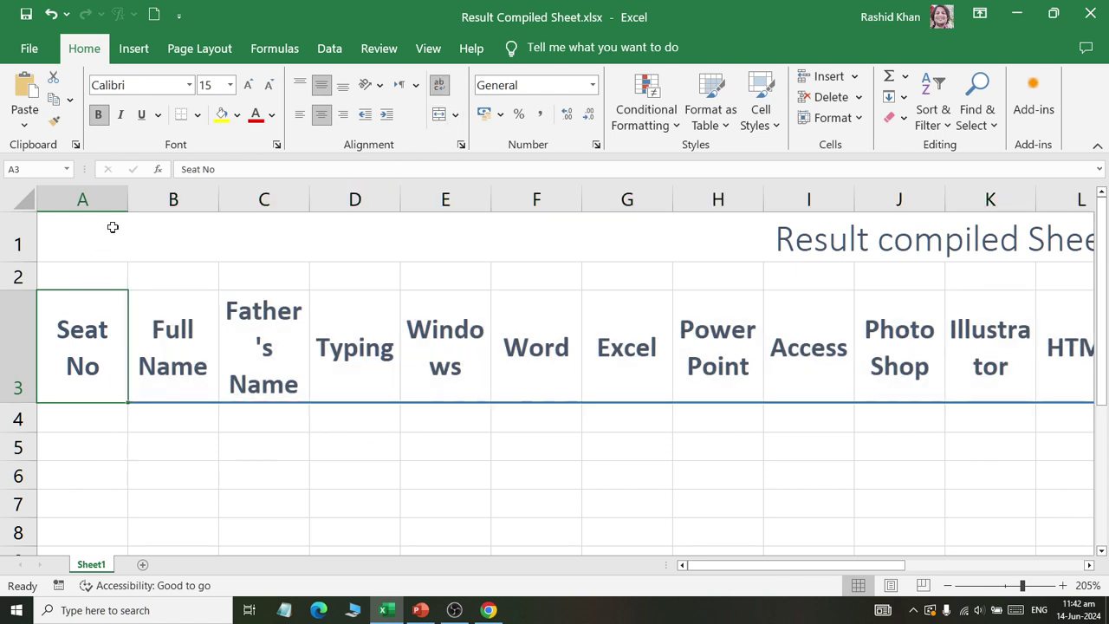
Fit column A to Seat No and widen columns B and C for the name headings.
drag(127, 199, 110, 199)
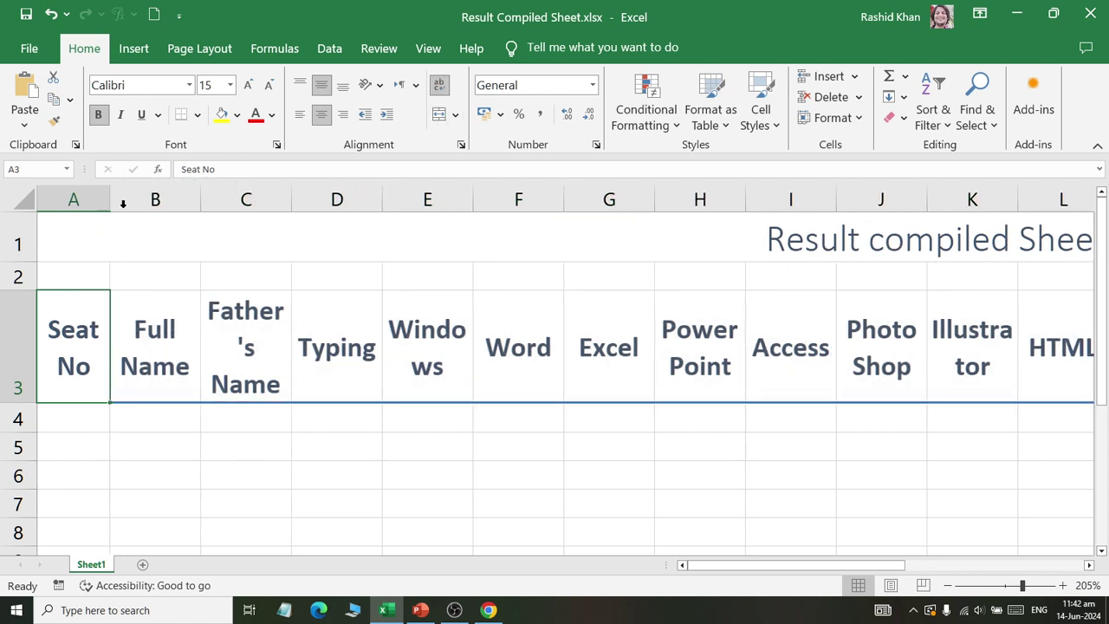
drag(112, 197, 122, 199)
drag(214, 199, 308, 212)
drag(401, 200, 495, 198)
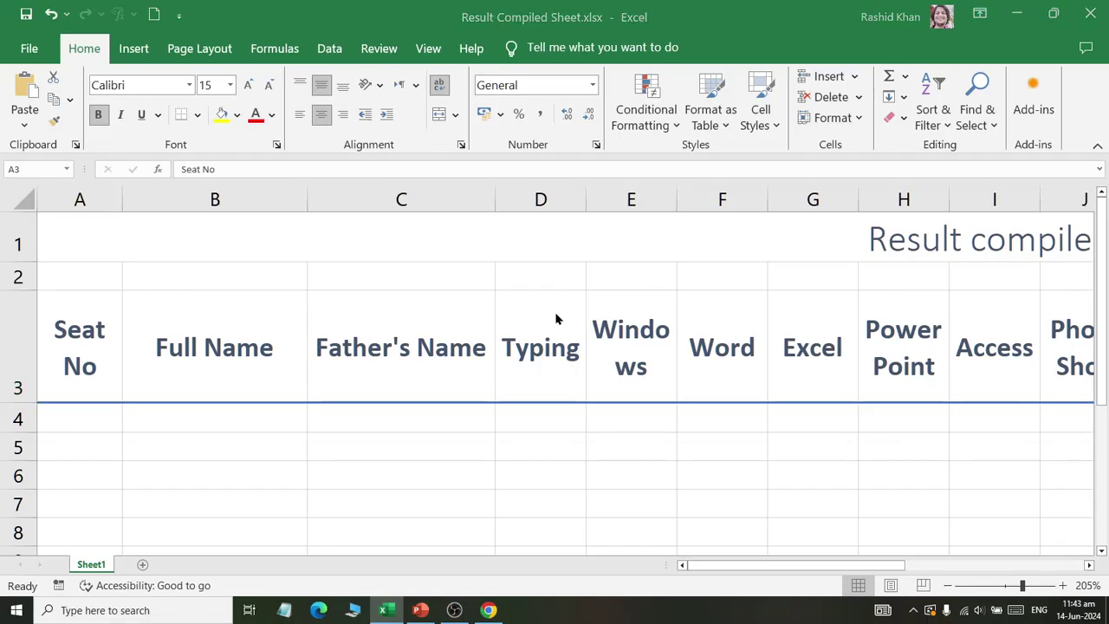
Switch the display projection to Extend with Win+P, then close the Project panel.
key(super+p)
key(Down)
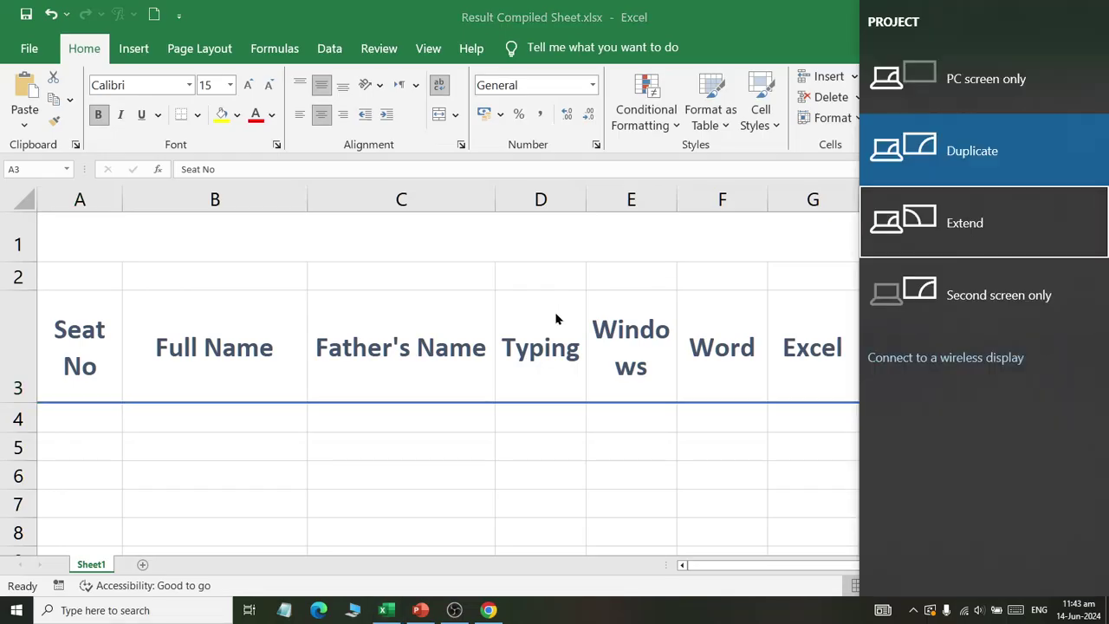
key(Return)
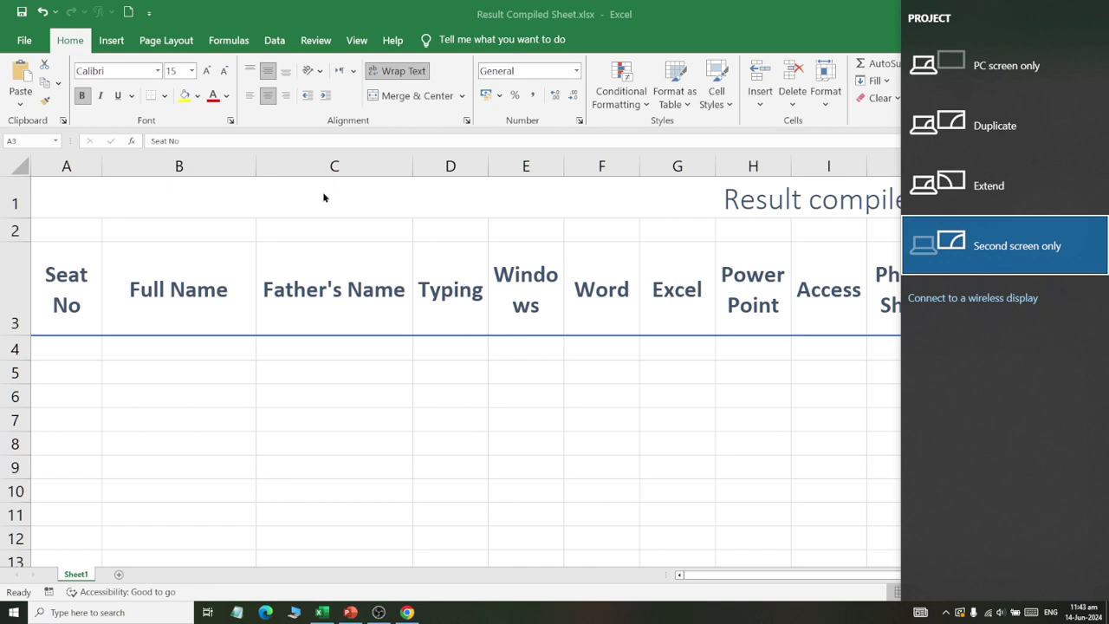
key(Escape)
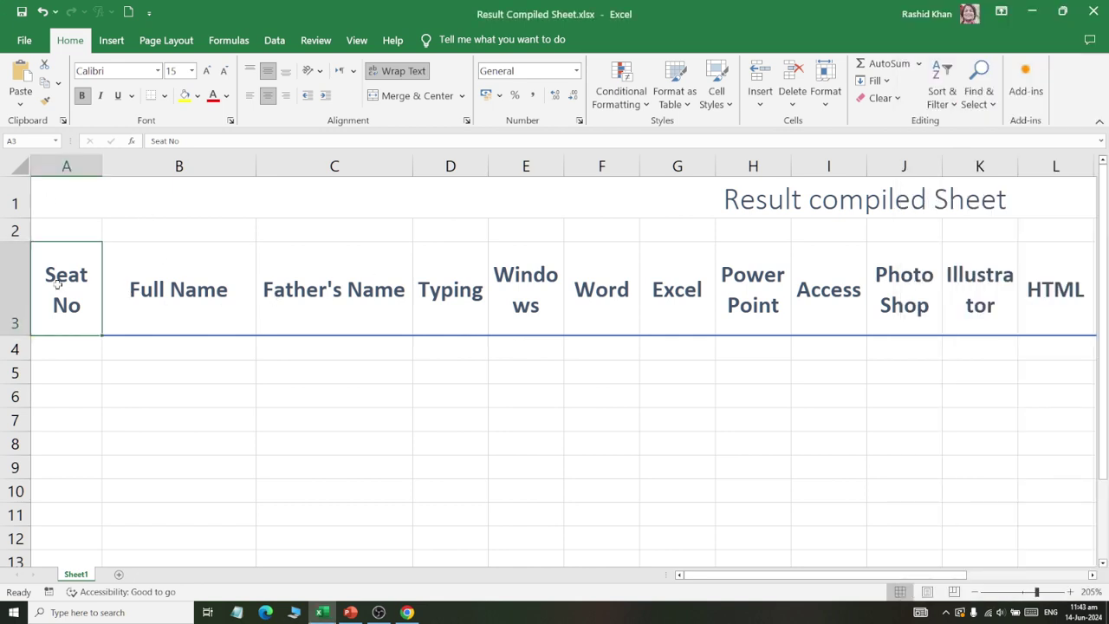
Give the header row A3:T3 All Borders plus a Thick Outside Border.
mouse_move(57, 284)
mouse_down()
mouse_move(1102, 300)
mouse_move(1079, 307)
mouse_up()
click(1034, 305)
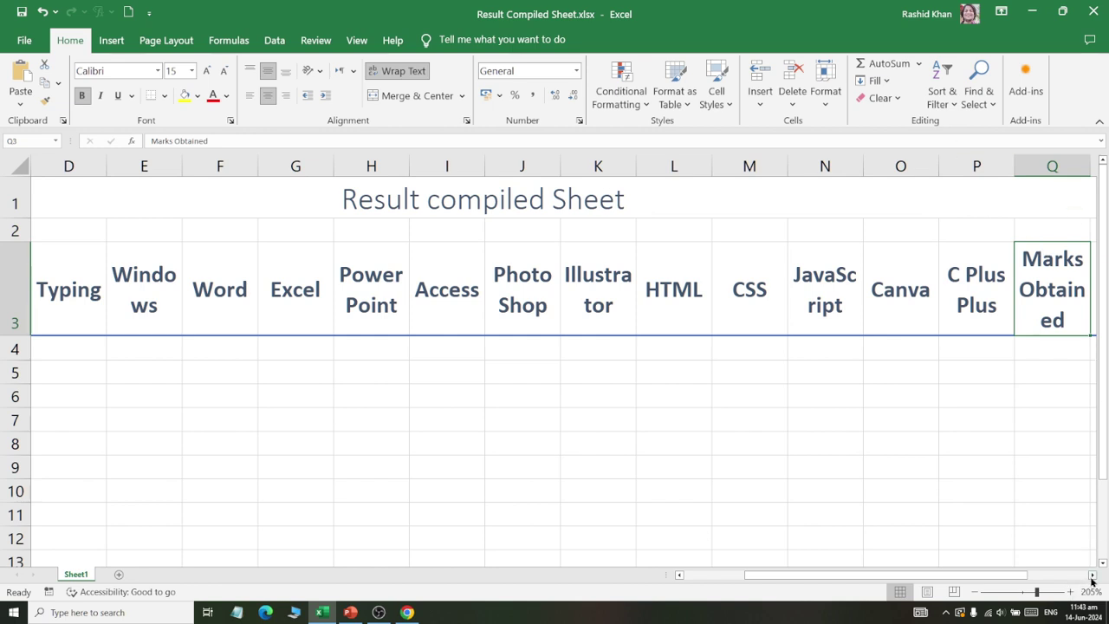
click(1093, 575)
click(1092, 576)
click(966, 329)
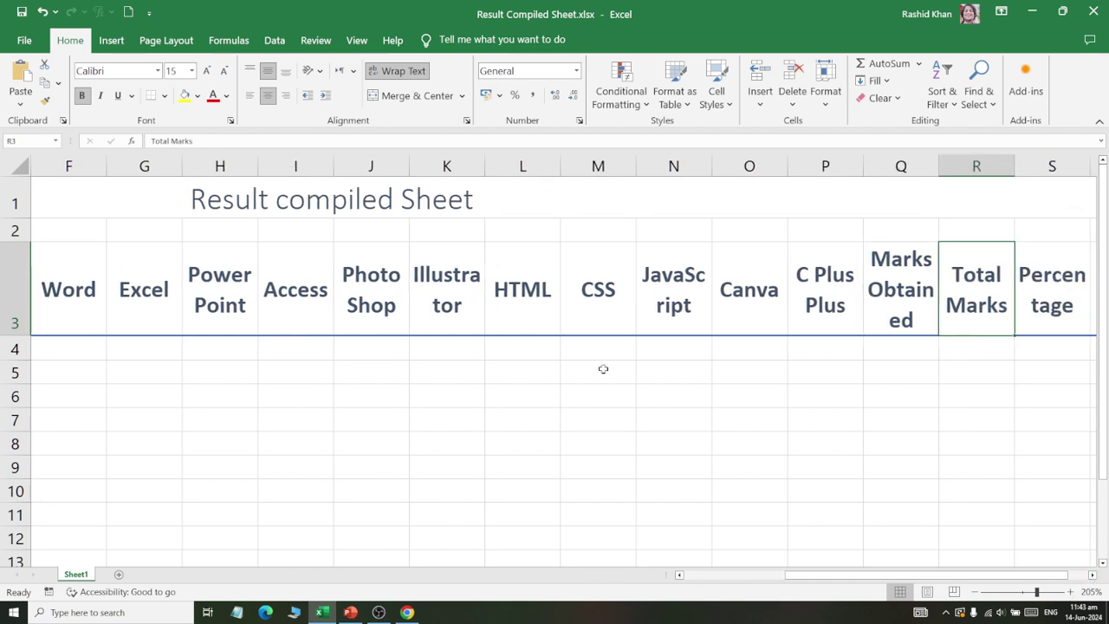
drag(598, 396, 35, 420)
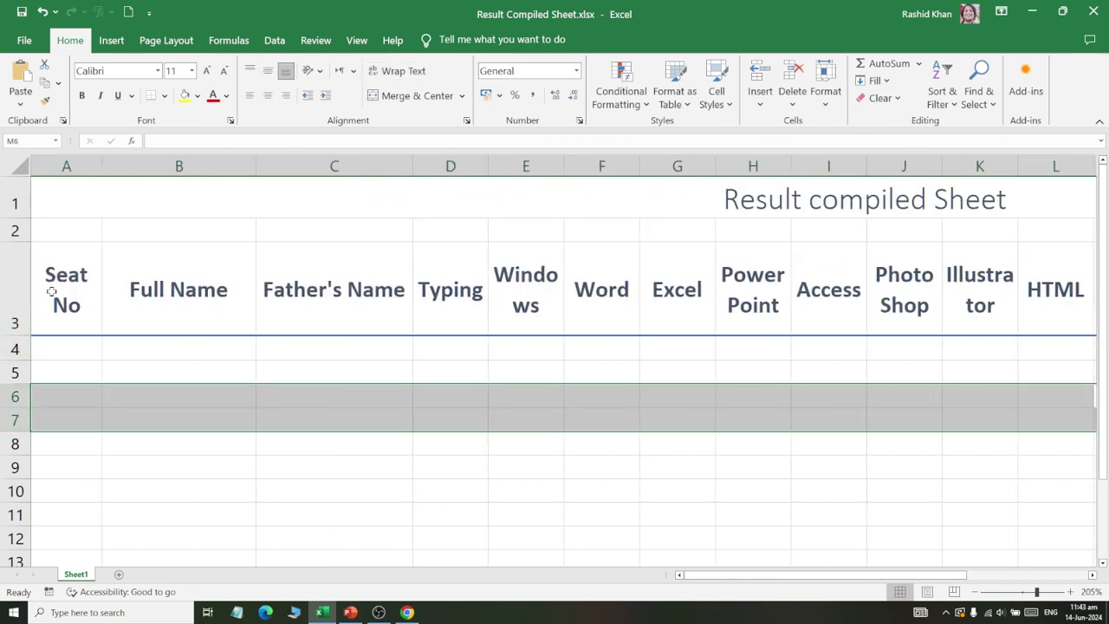
mouse_move(51, 292)
mouse_down()
mouse_move(1037, 289)
mouse_move(1005, 295)
mouse_up()
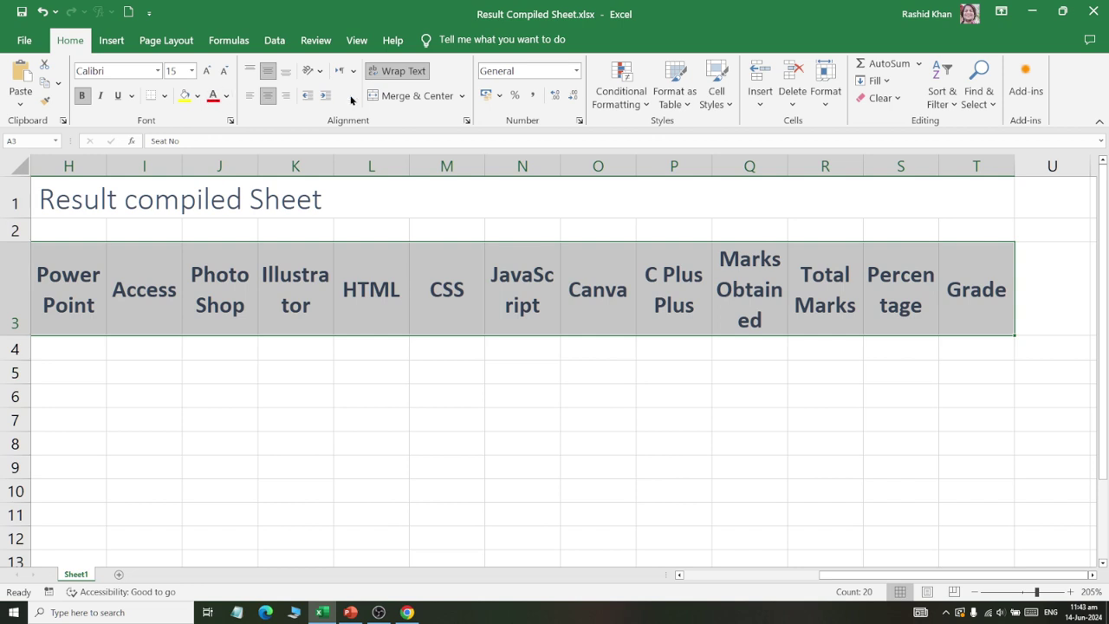
click(164, 98)
click(138, 234)
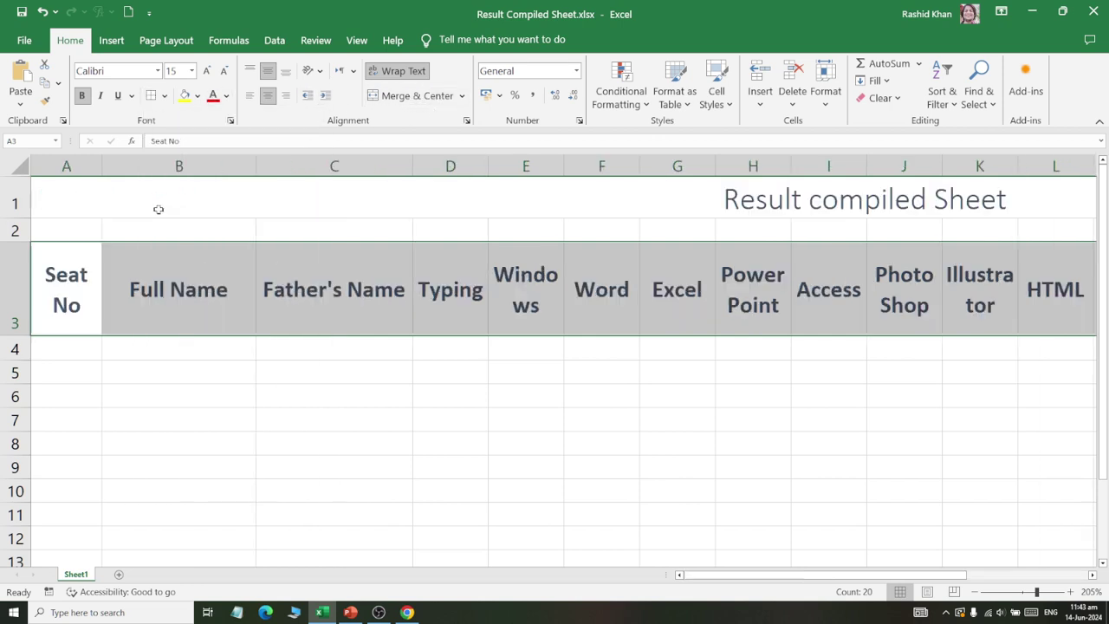
click(164, 96)
click(181, 272)
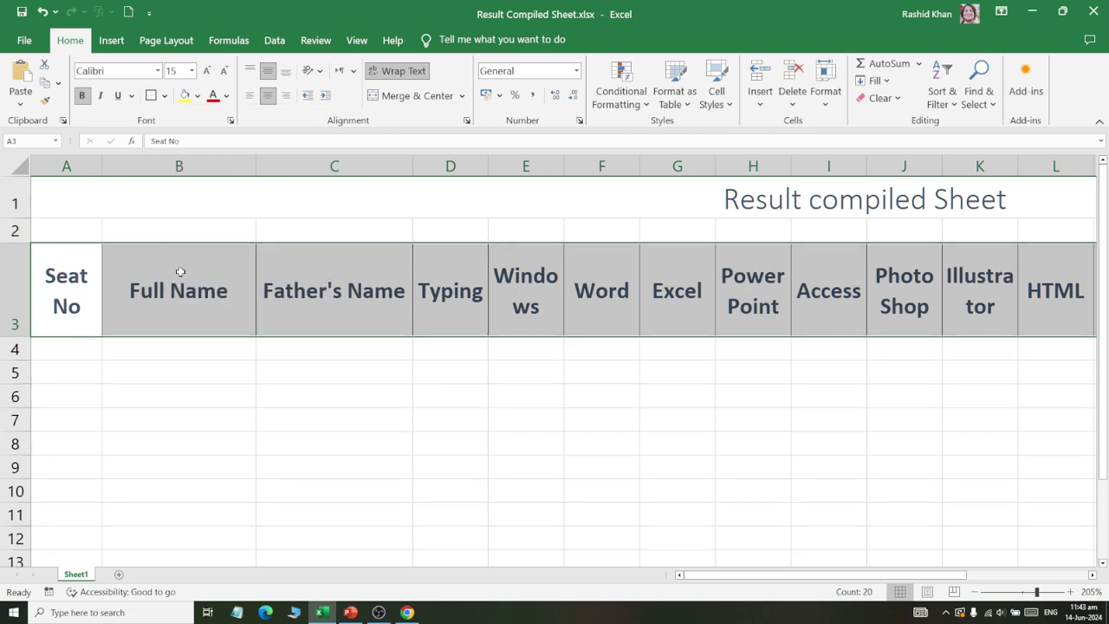
click(390, 295)
Widen the Windows, Power Point, Illustrator, JavaScript, Marks Obtained and Percentage columns.
drag(563, 166, 604, 165)
click(772, 265)
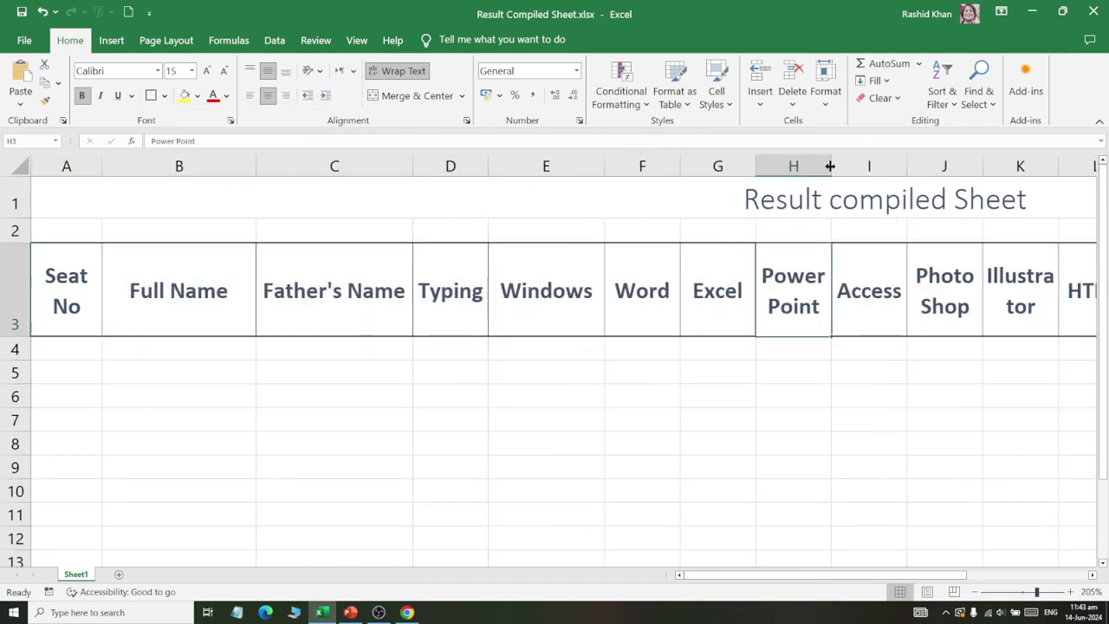
drag(830, 166, 851, 165)
drag(854, 576, 931, 564)
drag(626, 168, 674, 174)
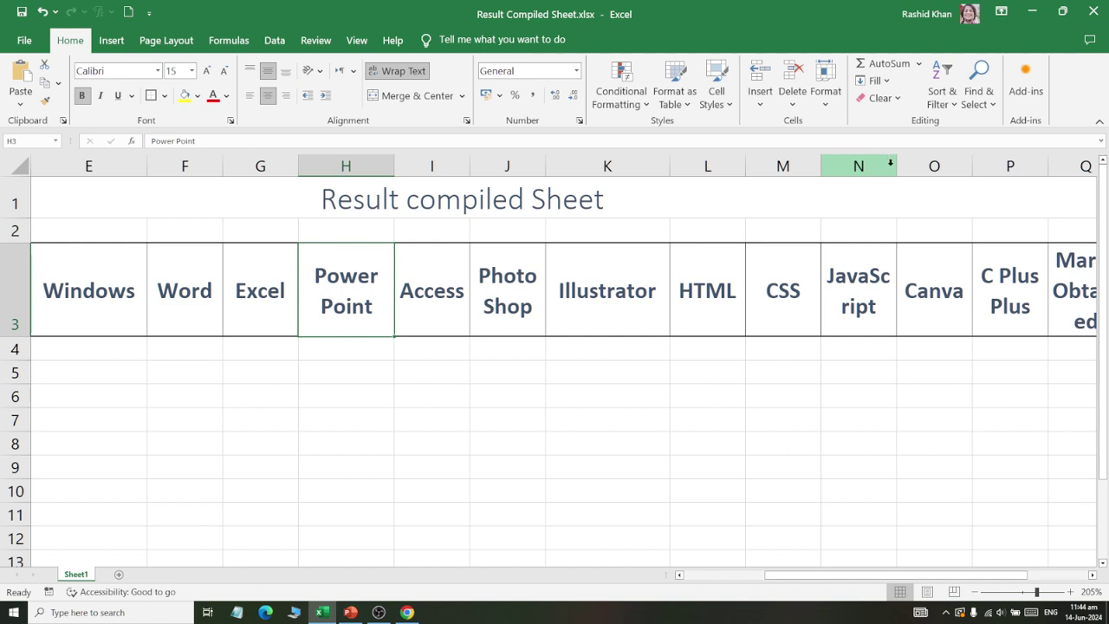
drag(896, 166, 939, 165)
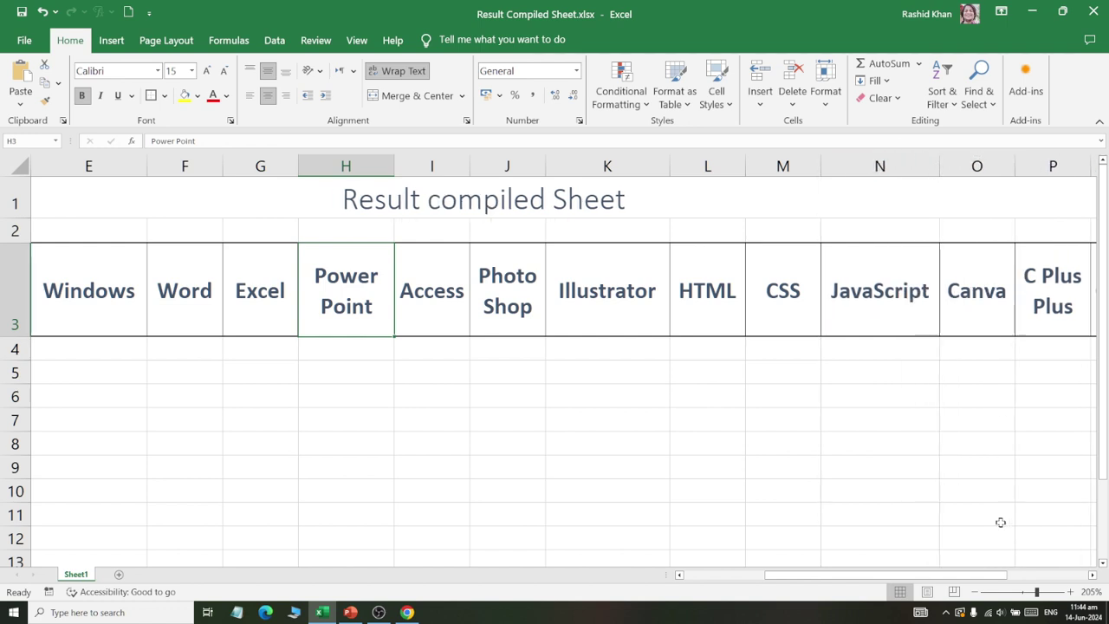
drag(988, 574, 1069, 574)
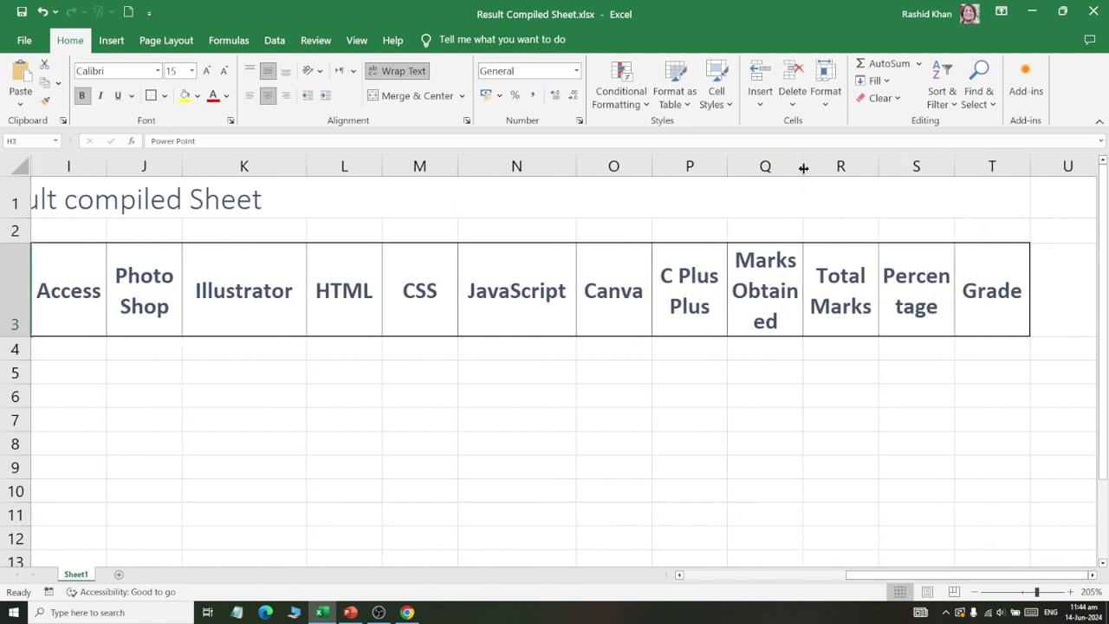
drag(803, 166, 847, 166)
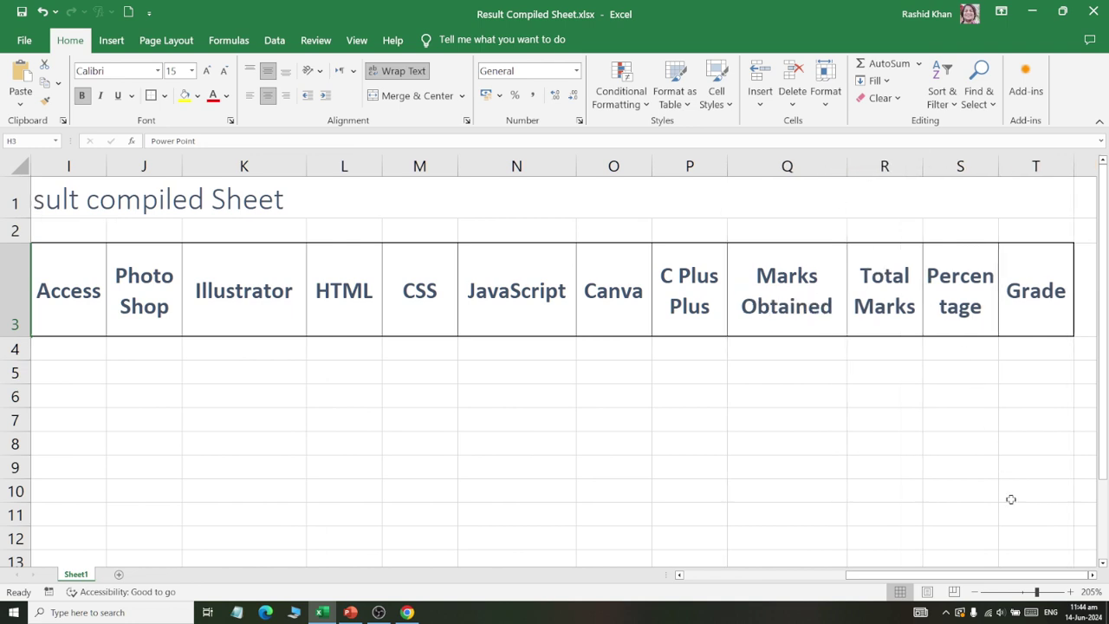
drag(998, 165, 1045, 165)
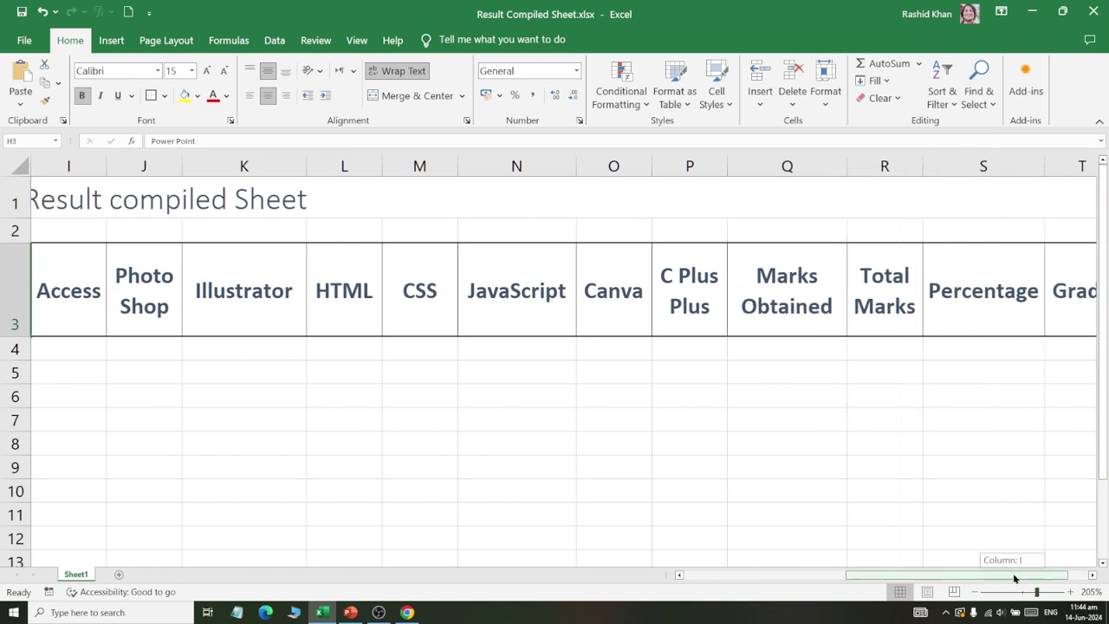
drag(1016, 578, 525, 568)
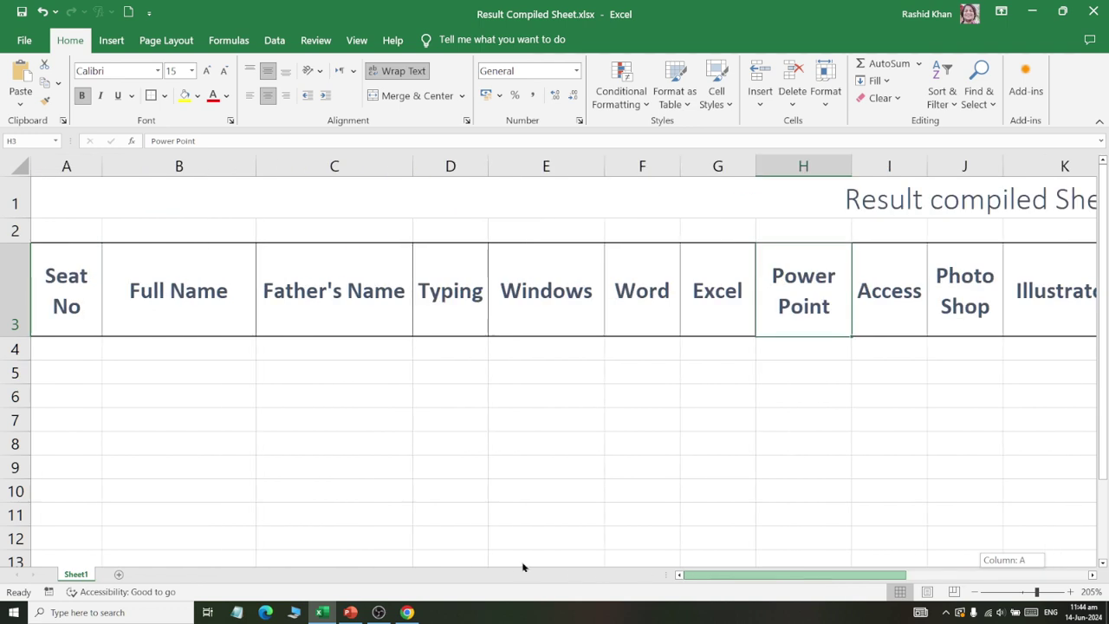
Visit the File view, return to the sheet, and select cell A4.
click(22, 43)
click(17, 218)
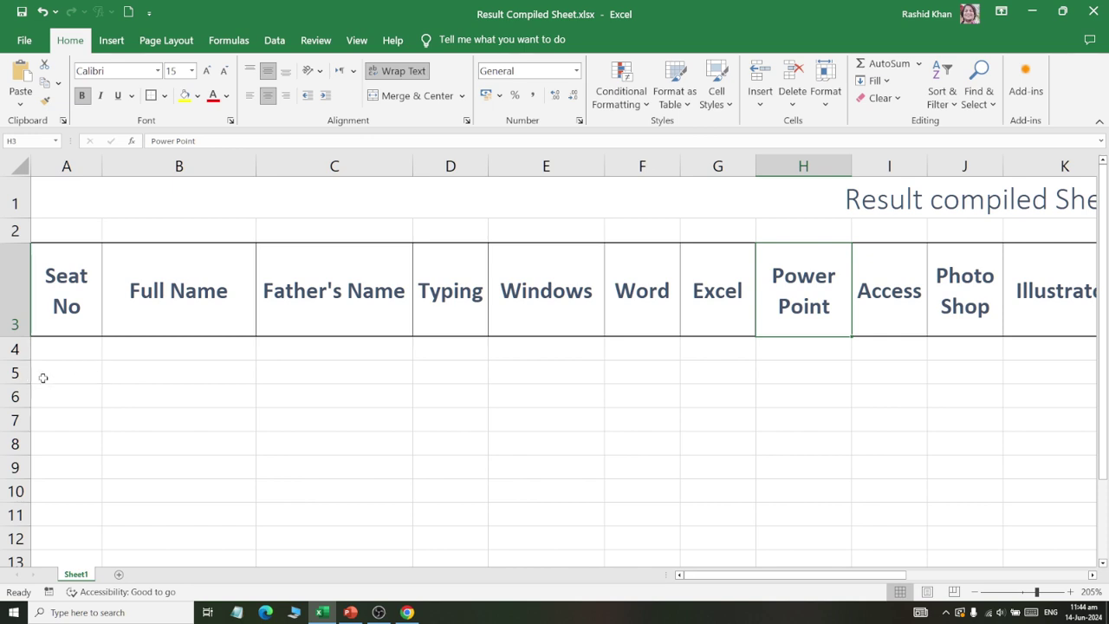
click(51, 354)
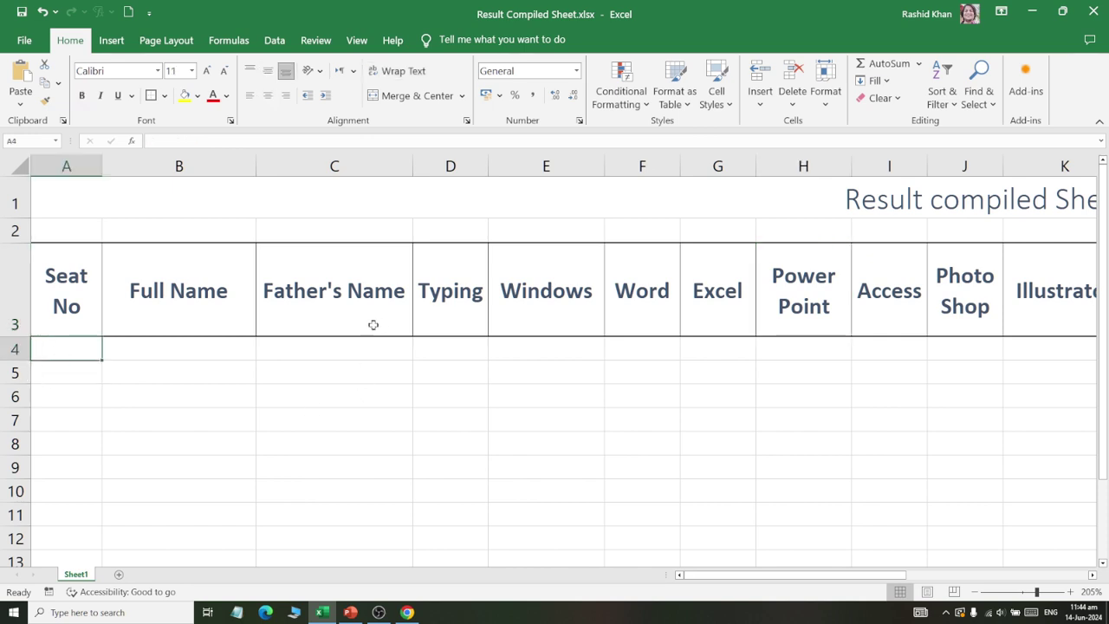
Enter the first student's seat number, full name and father's name in row 4.
text(12134)
key(Tab)
text(Sa)
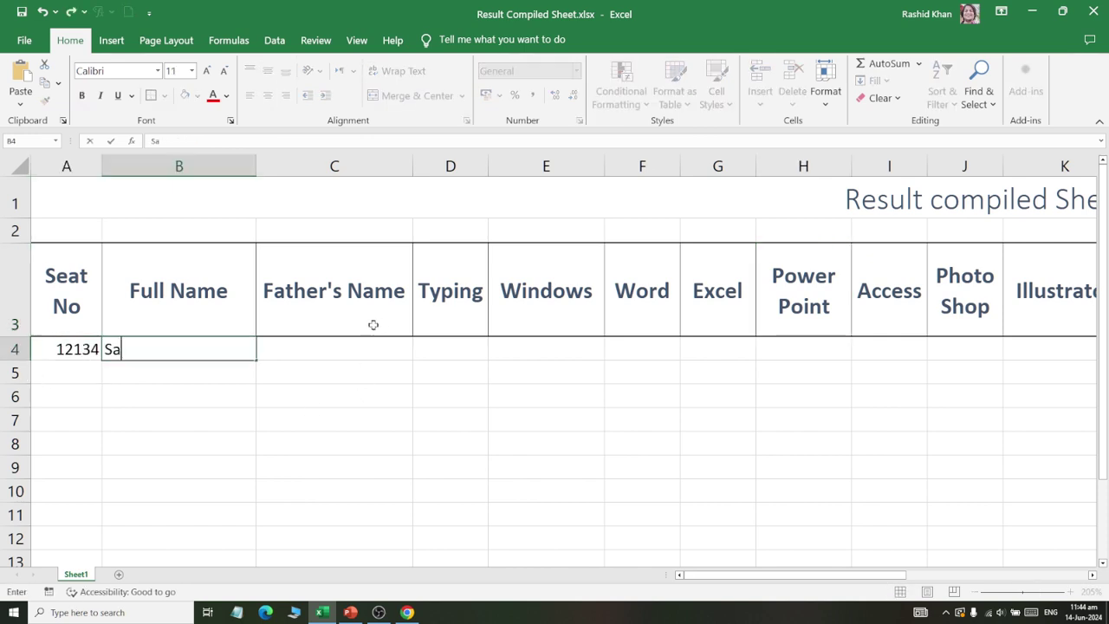
text(jid Ali)
key(Tab)
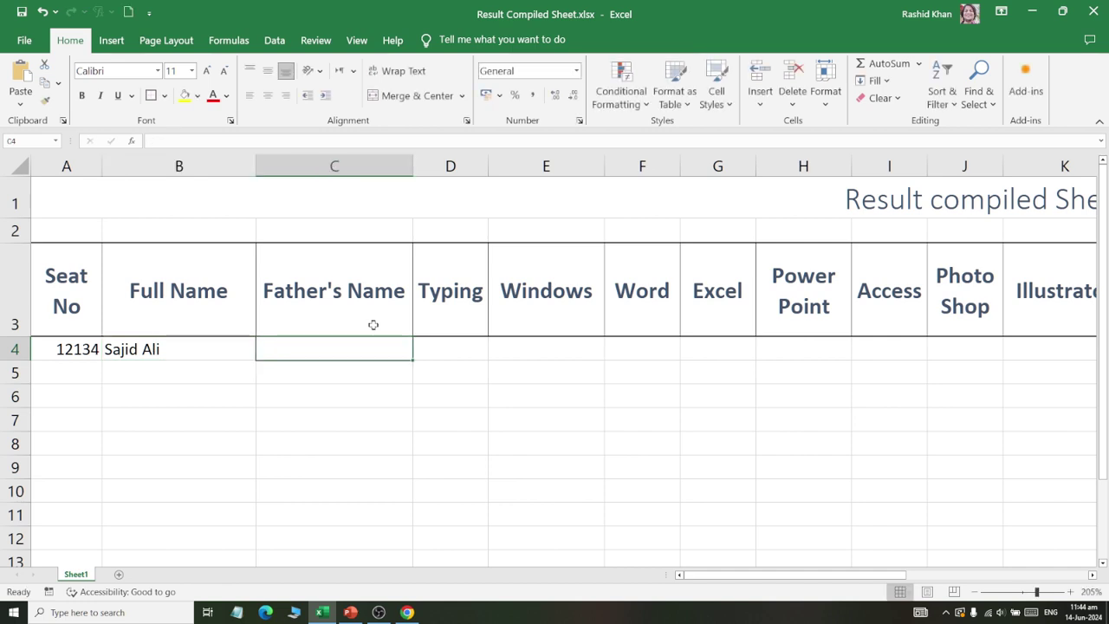
text(Khan Muh)
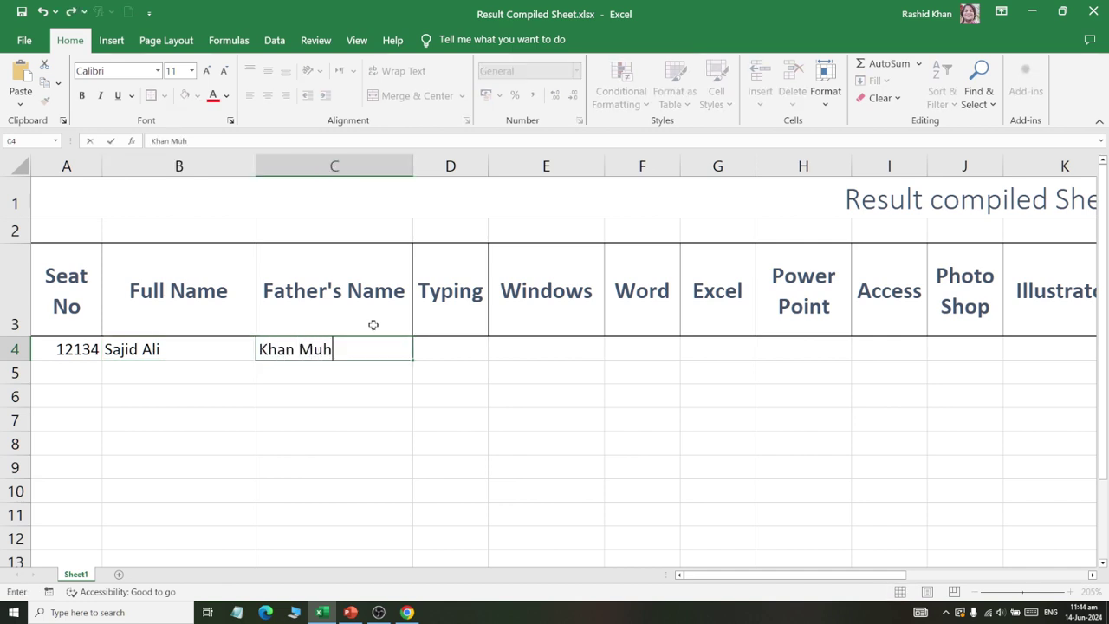
text(ammad)
key(Tab)
Enter the row 4 subject marks, correcting the Excel mark to 67 and removing a stray digit.
text(87	67)
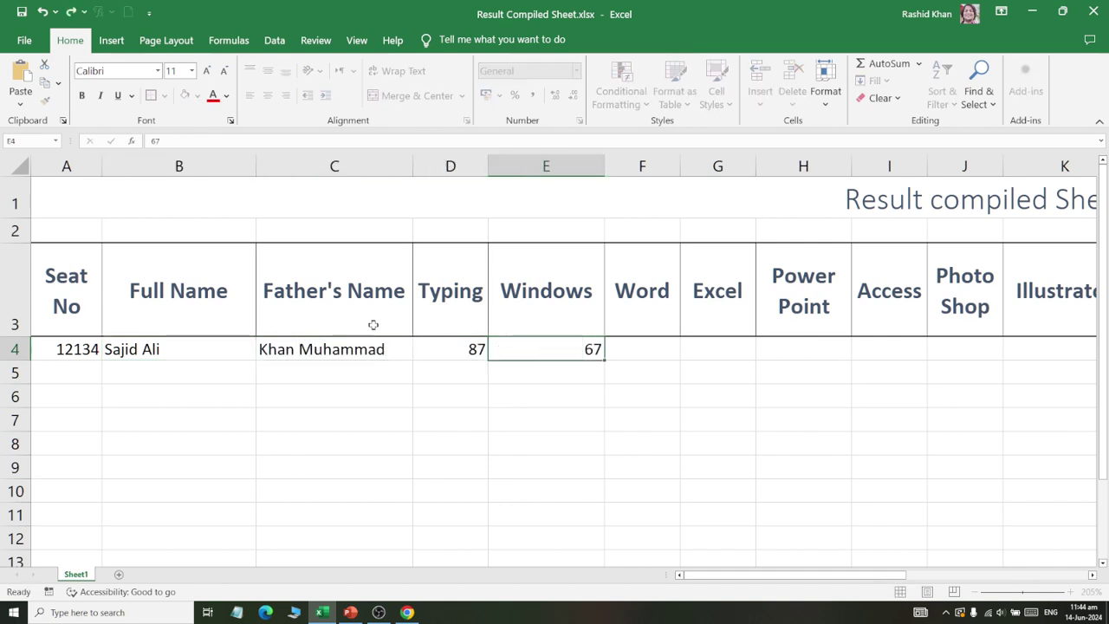
text(	87	6)
key(shift+Tab)
key(F2)
text(7	)
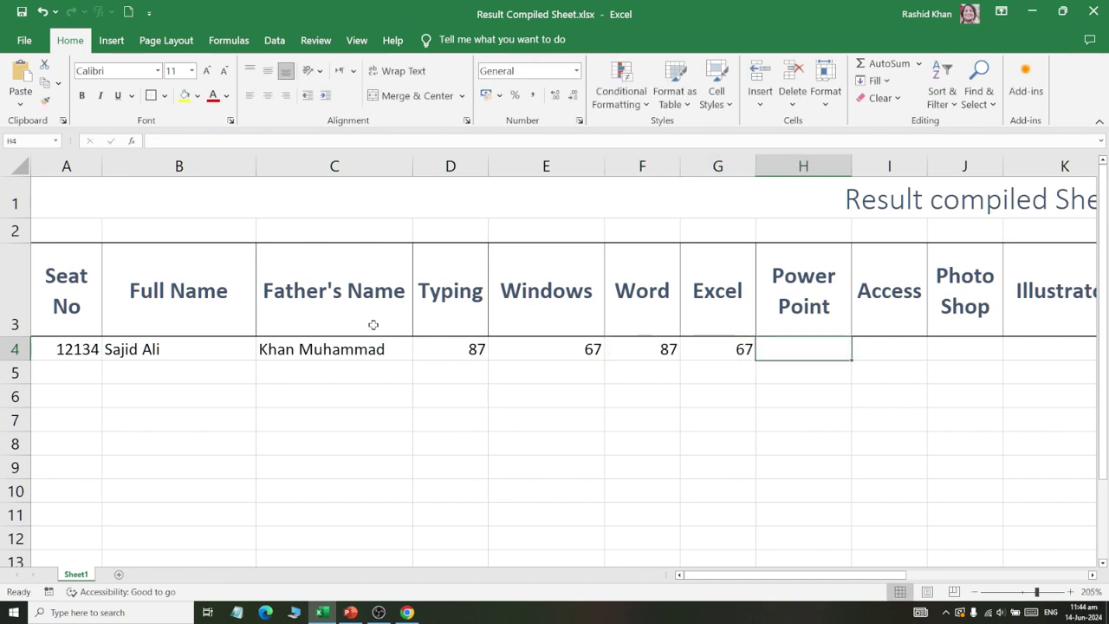
text(65	87	67	87	6)
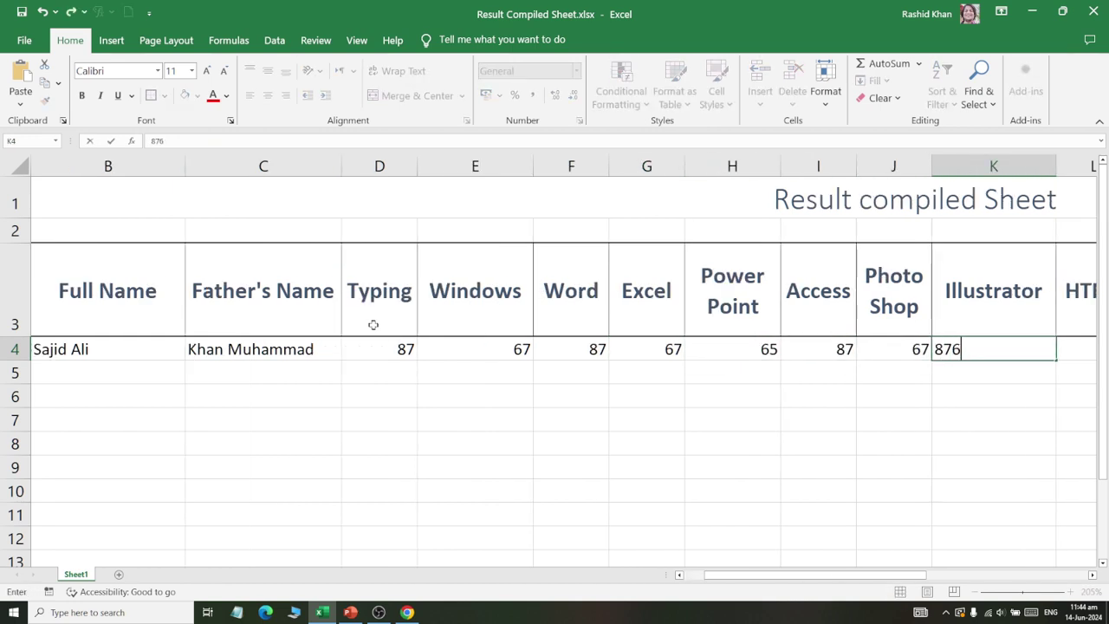
key(BackSpace)
text(67)
key(Tab)
text(5)
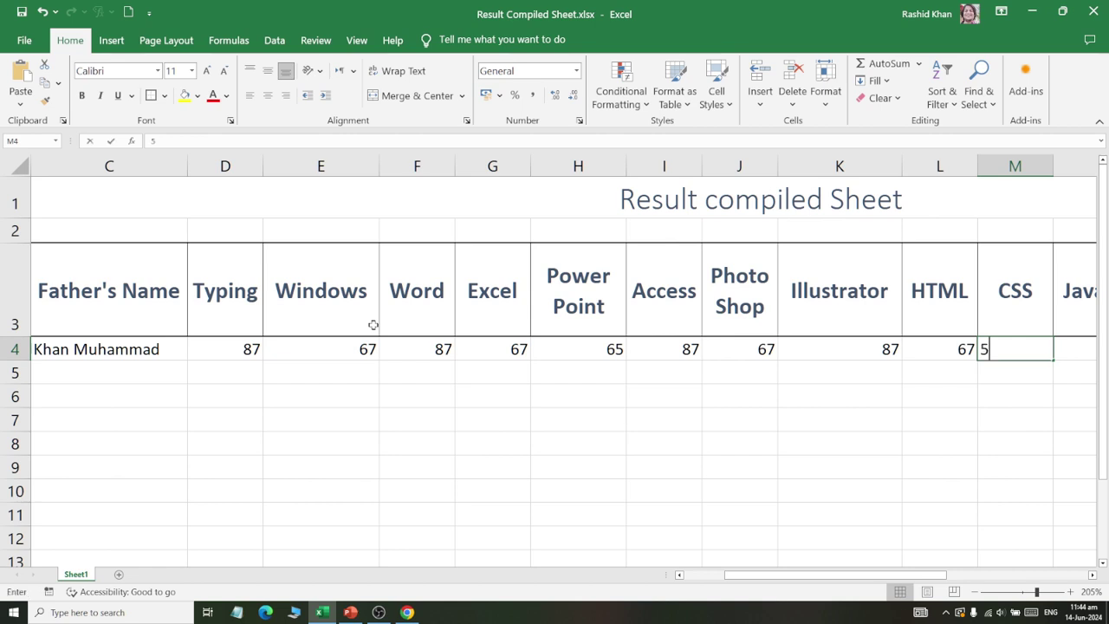
text(6)
key(Tab)
Fill N4 to P4 with 76, 87 and 56 for JavaScript, Canva and C Plus Plus.
text(76)
key(Tab)
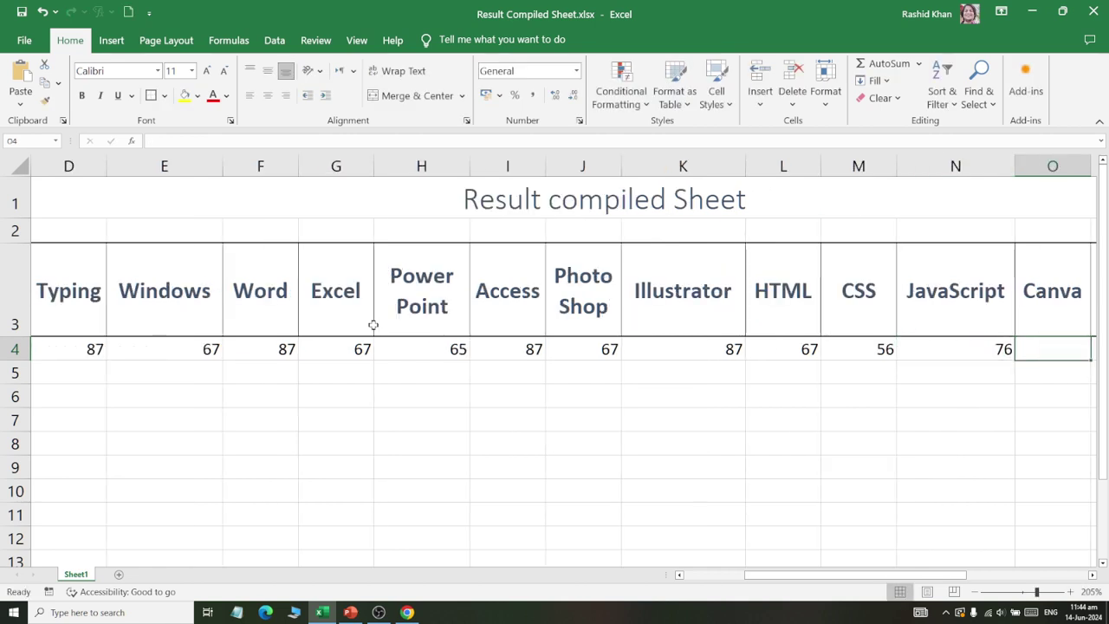
text(87)
key(Tab)
text(56)
key(Tab)
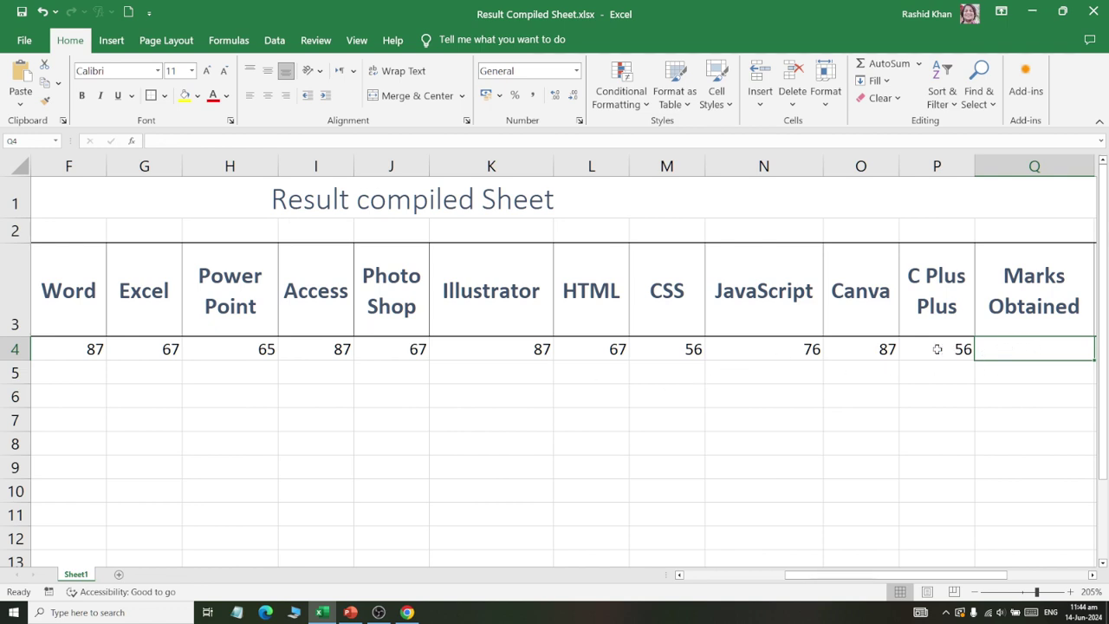
Select the table body A4:P17 and give every cell All Borders.
click(14, 396)
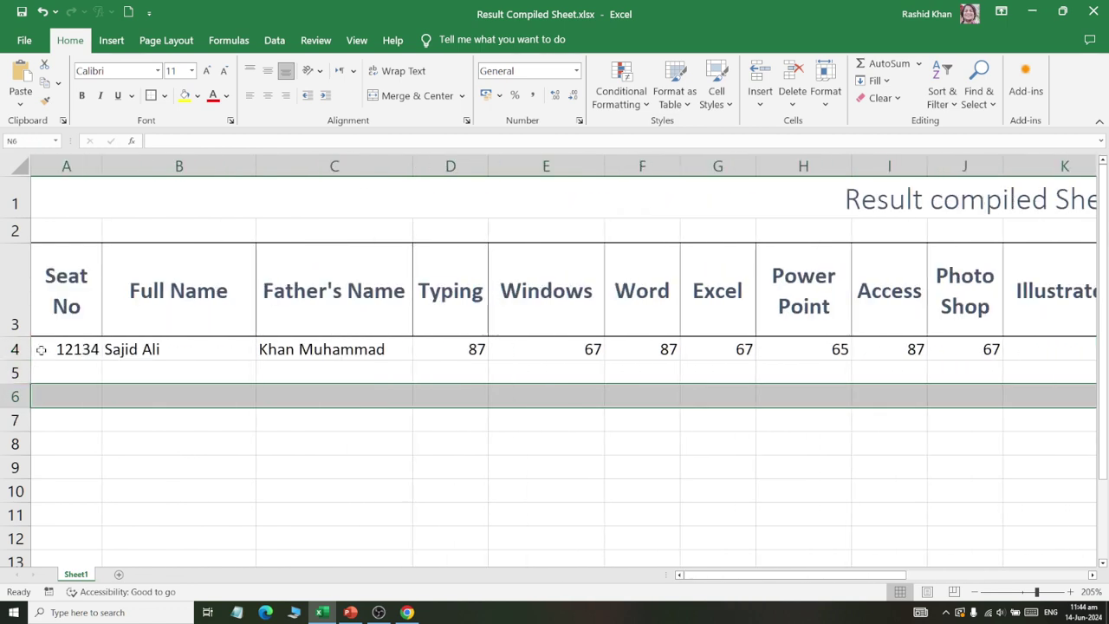
mouse_move(41, 350)
mouse_down()
mouse_move(1036, 407)
mouse_move(1106, 400)
mouse_move(928, 464)
mouse_move(895, 490)
mouse_up()
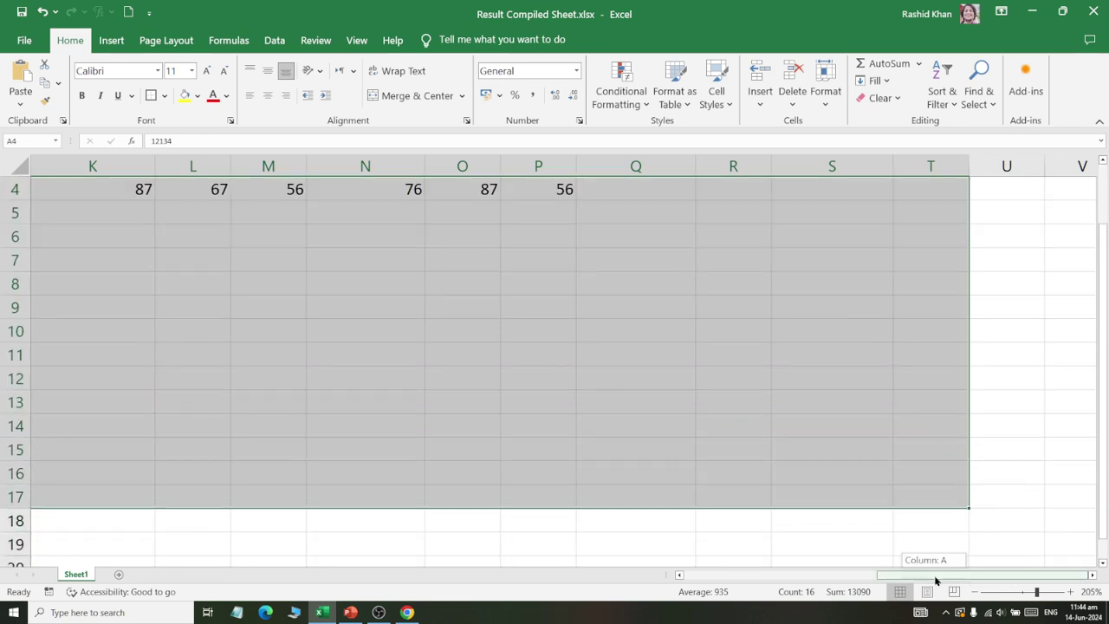
drag(932, 575, 636, 553)
scroll(582, 483, up, 1)
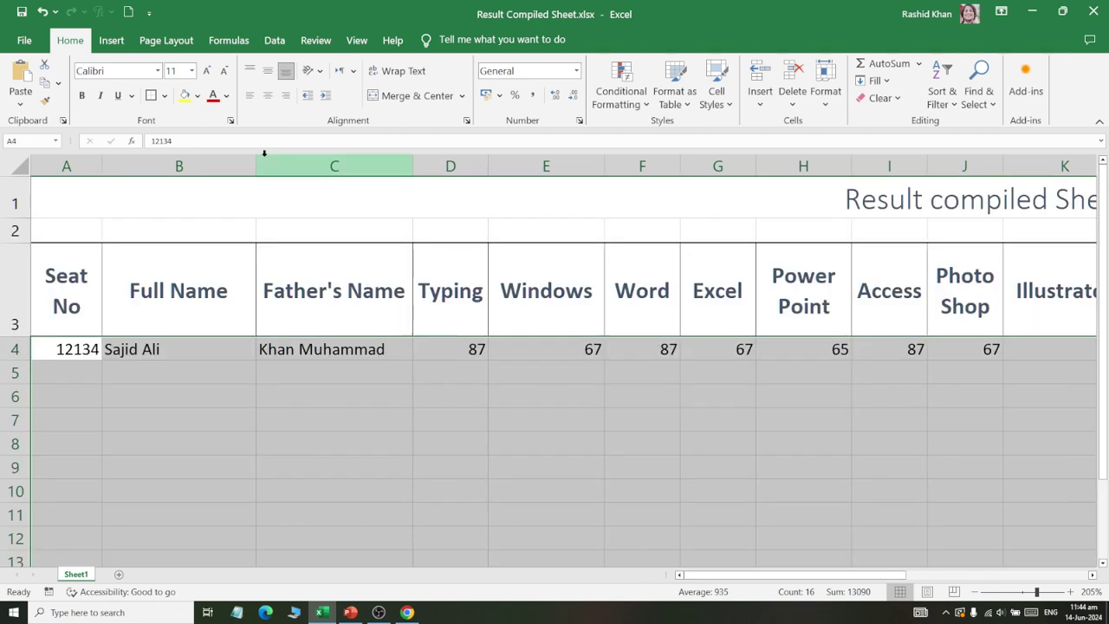
click(164, 96)
click(182, 234)
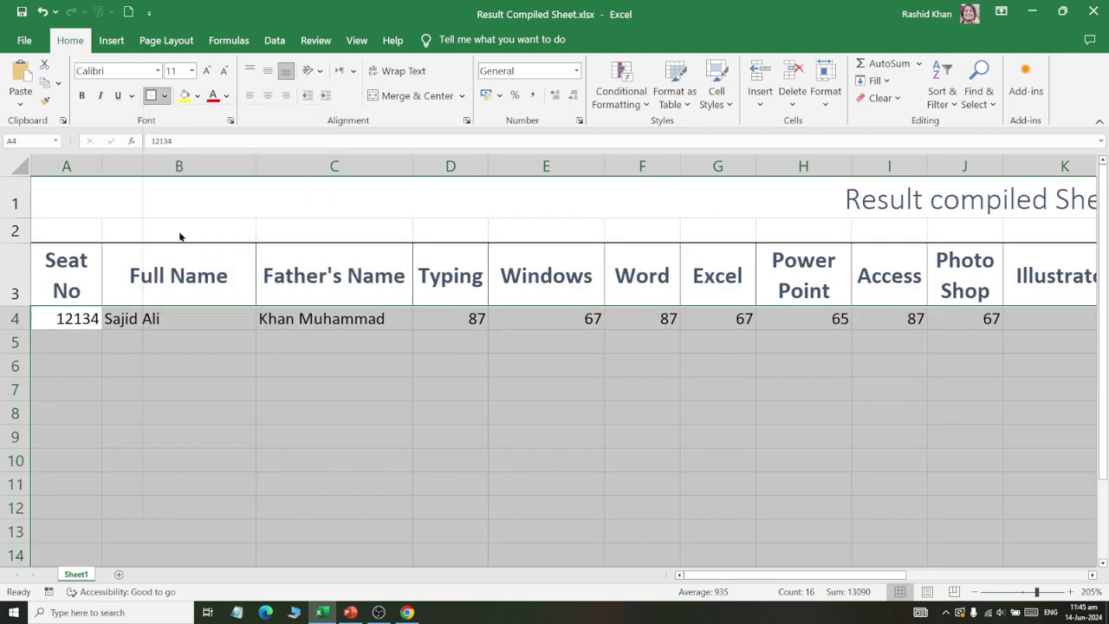
Add a thick outside border to the range and set its font size to 14.
click(164, 97)
click(183, 273)
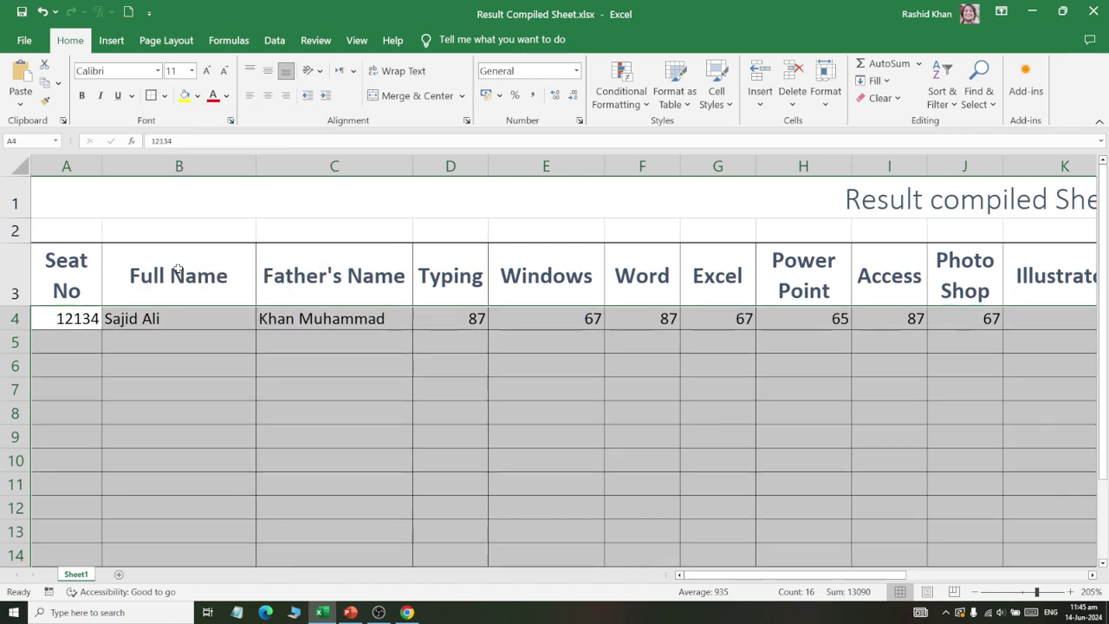
click(191, 71)
click(172, 165)
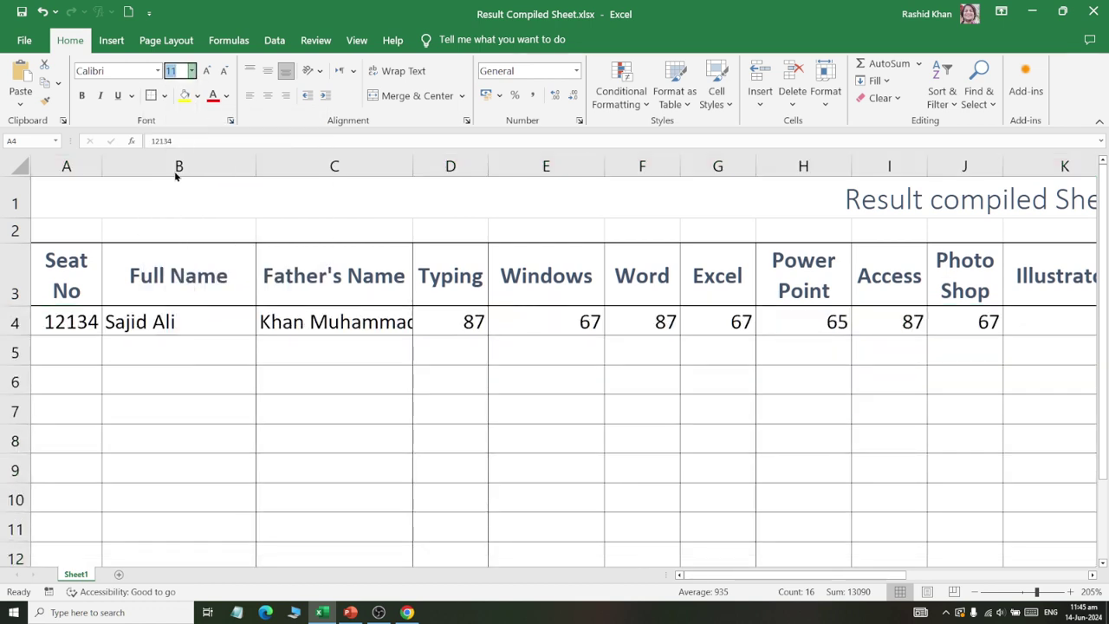
Middle-align and centre the body text, then left-align the names in columns C and B.
click(268, 95)
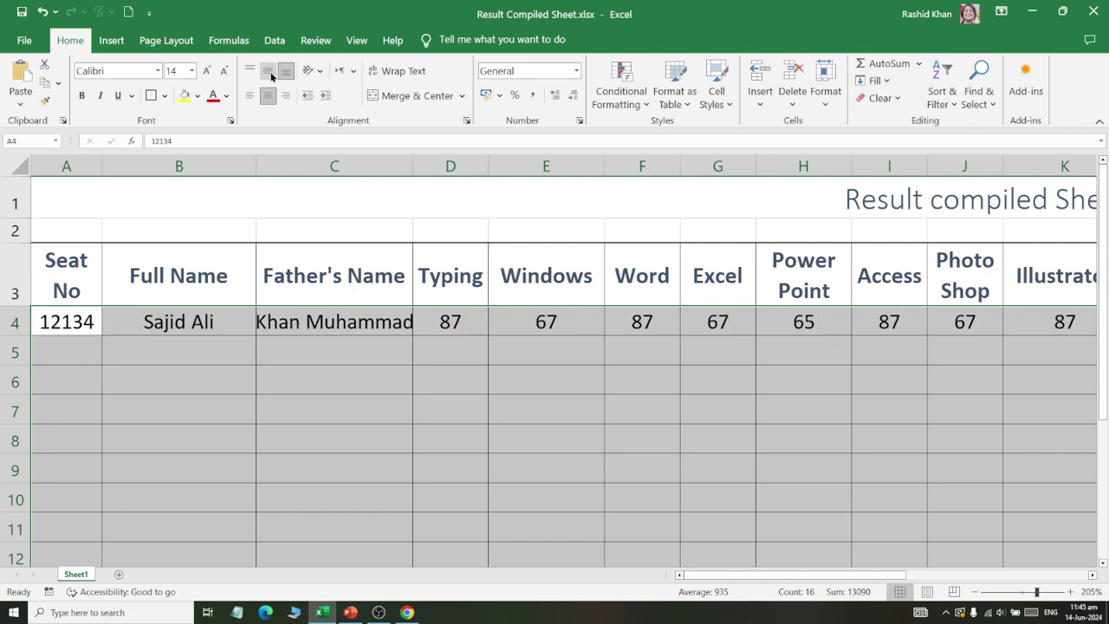
click(268, 71)
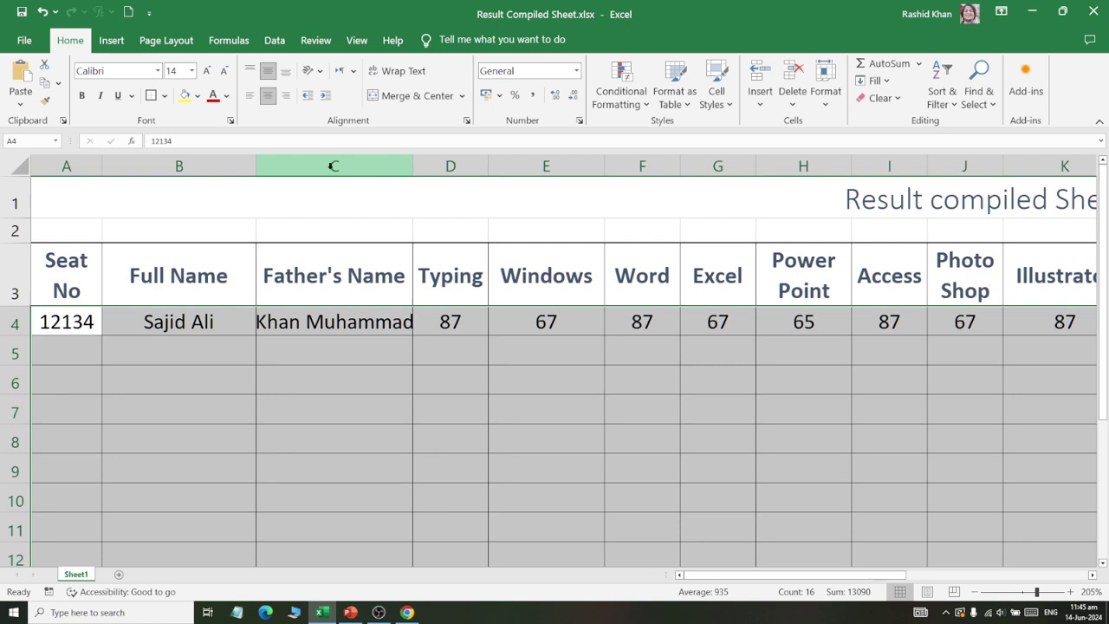
click(333, 165)
click(250, 97)
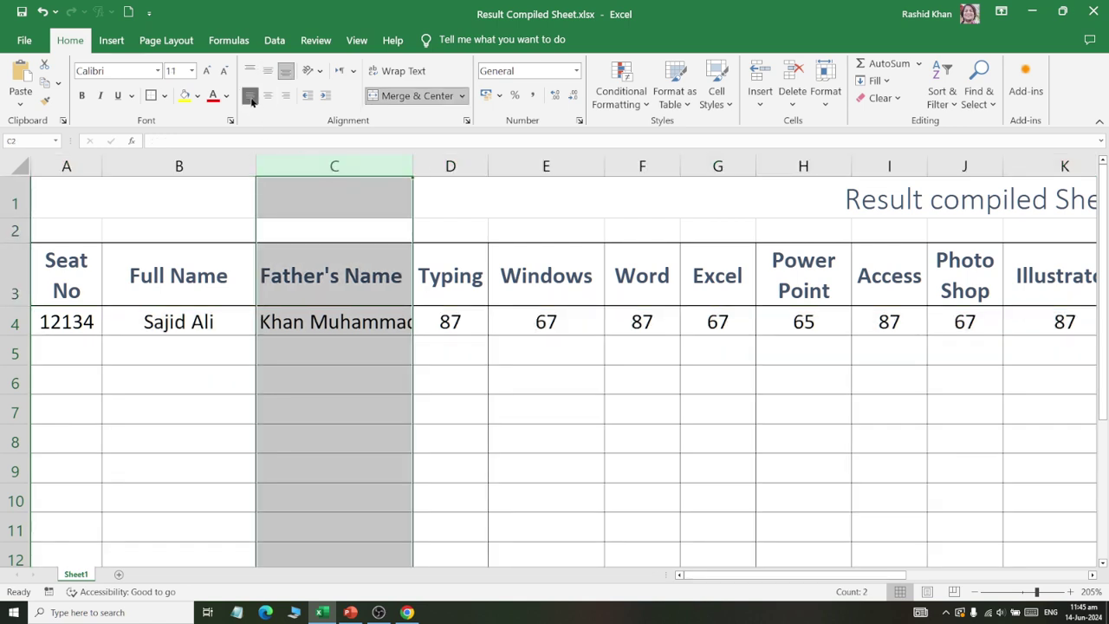
click(190, 164)
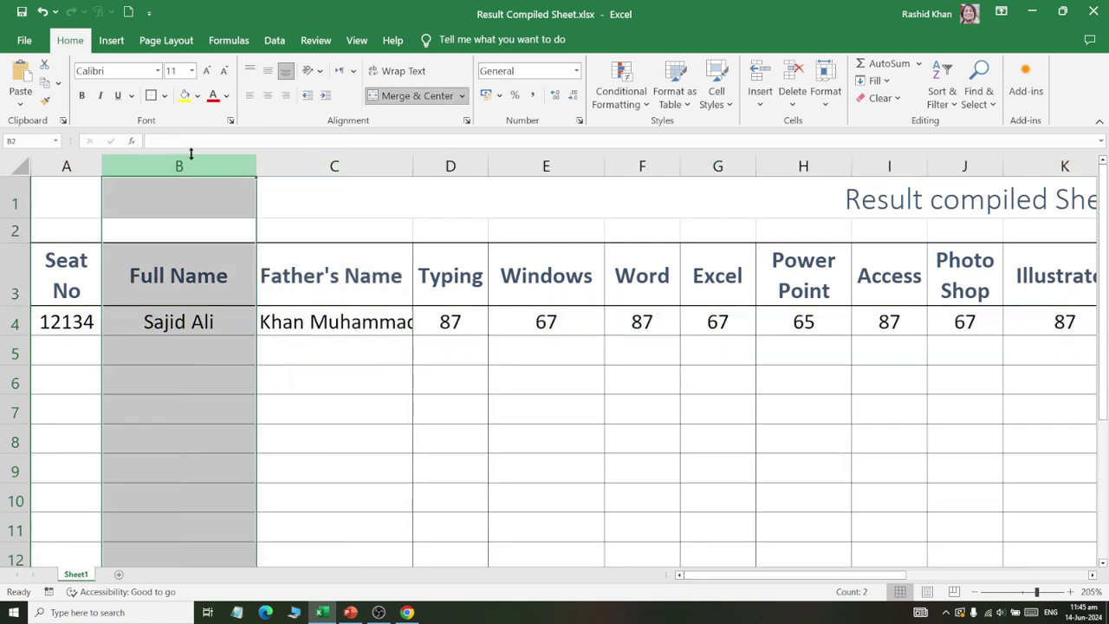
click(250, 97)
Centre the Full Name and Father's Name headers and widen columns C and A.
drag(173, 276, 323, 274)
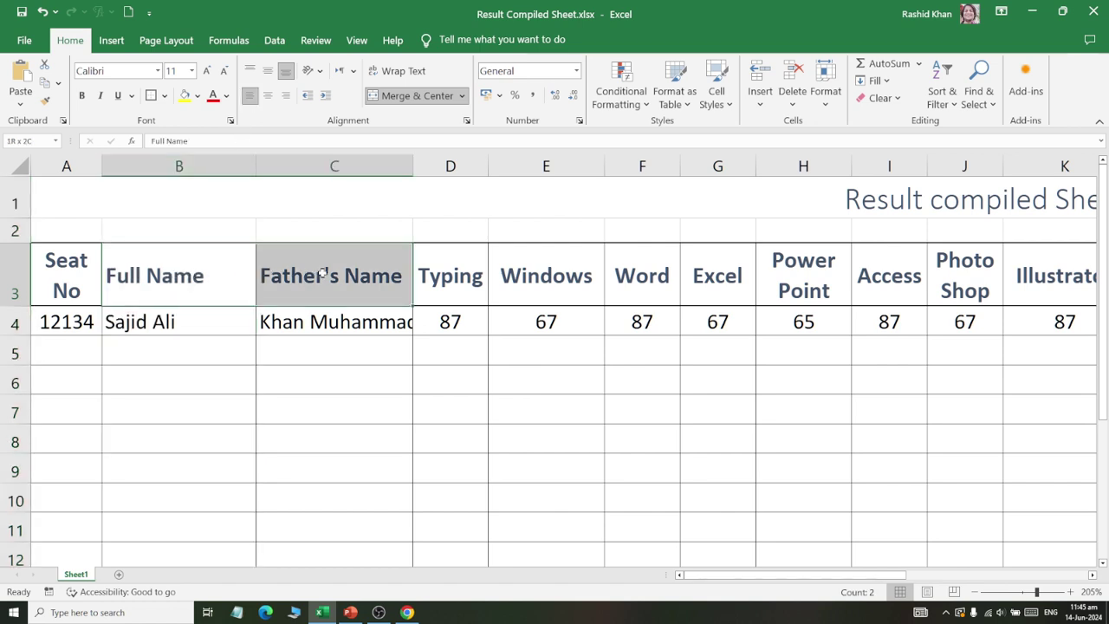
click(267, 95)
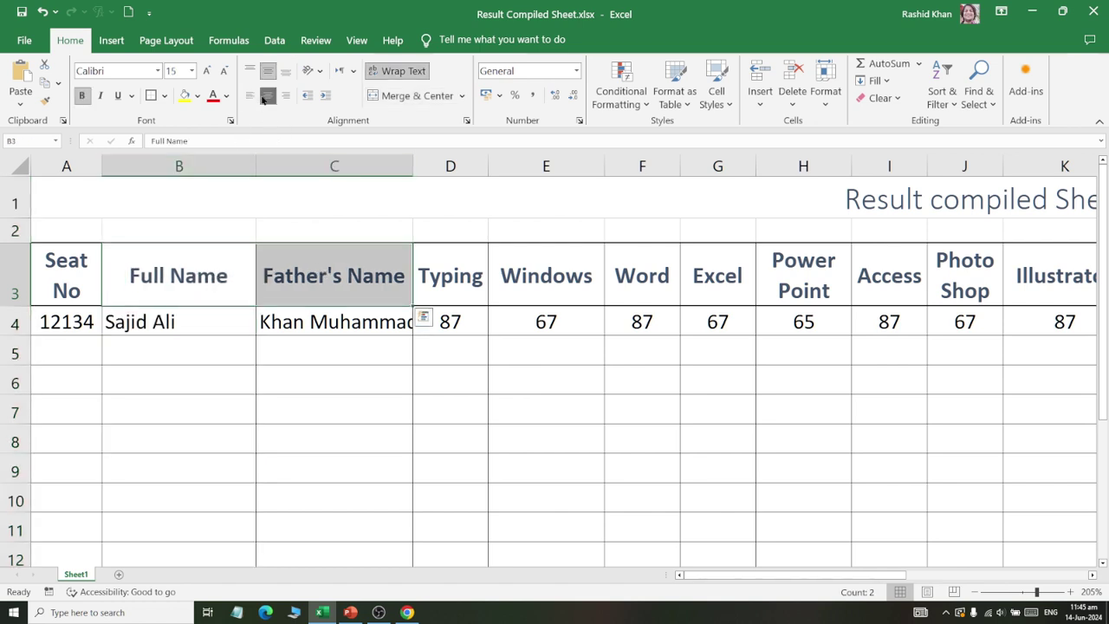
click(338, 377)
drag(413, 165, 456, 175)
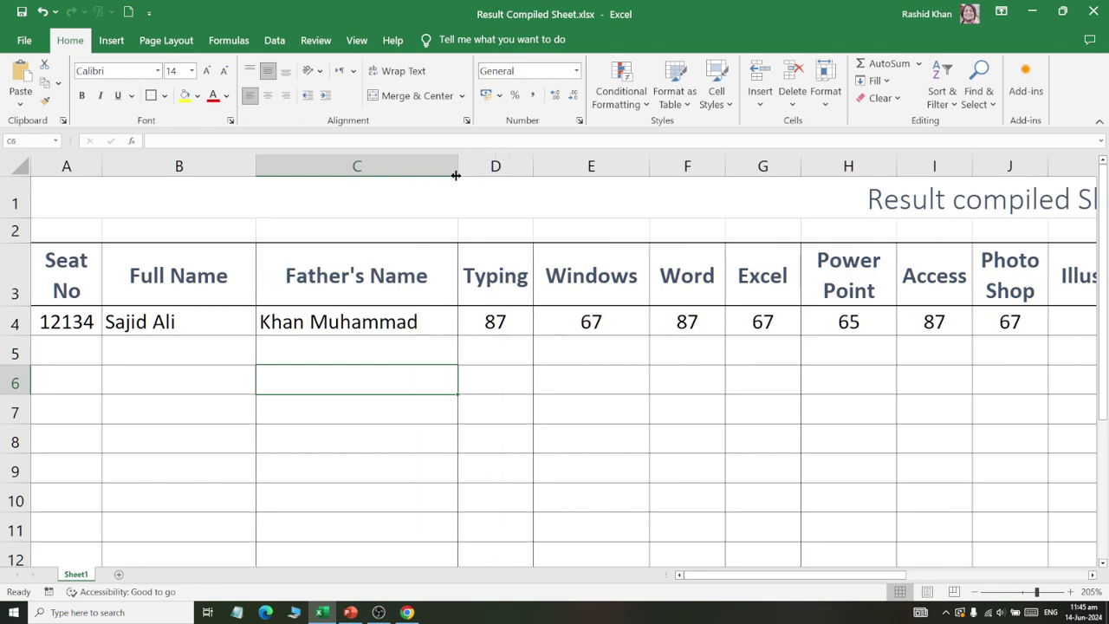
drag(101, 172, 108, 172)
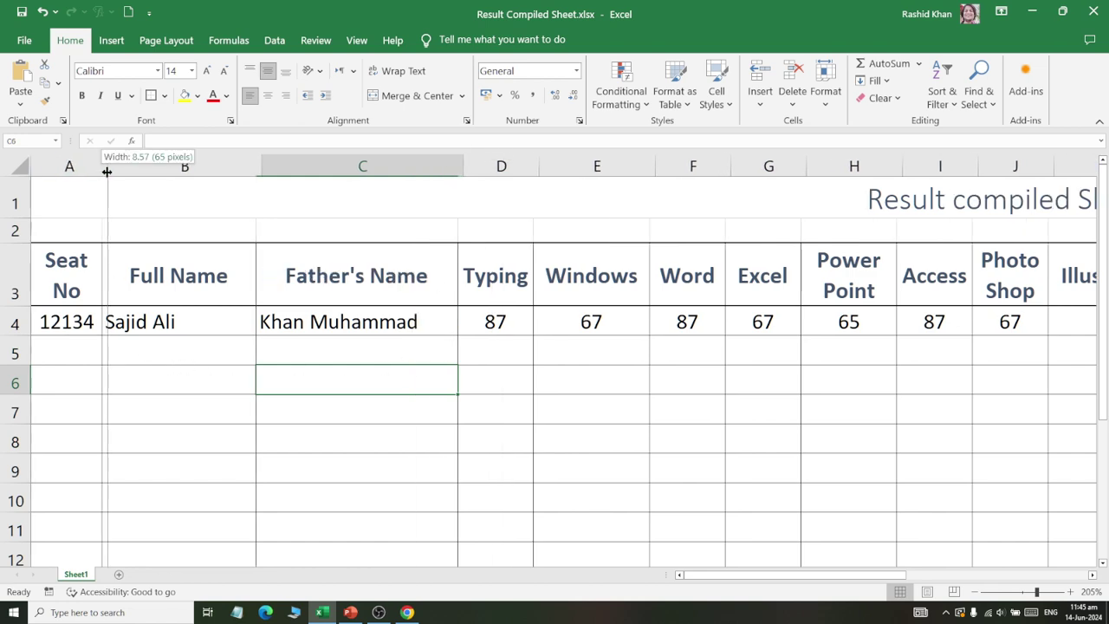
Zoom to about 120% so the whole table, headers through row 17 and Percentage, fits.
ctrl+scroll(397, 331, down, 3)
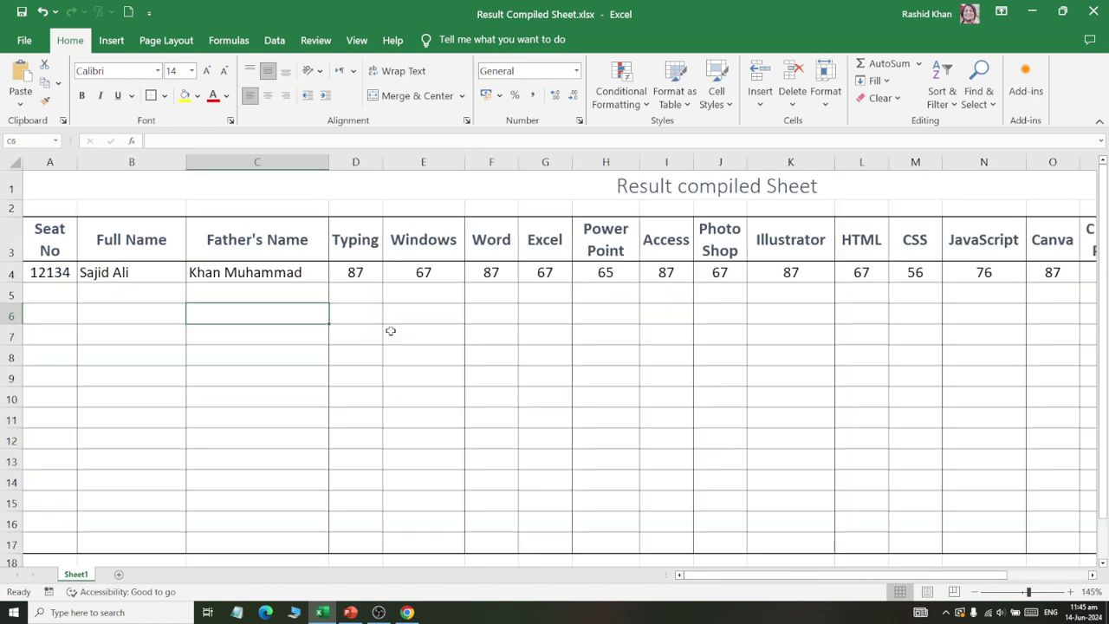
ctrl+scroll(387, 327, down, 2)
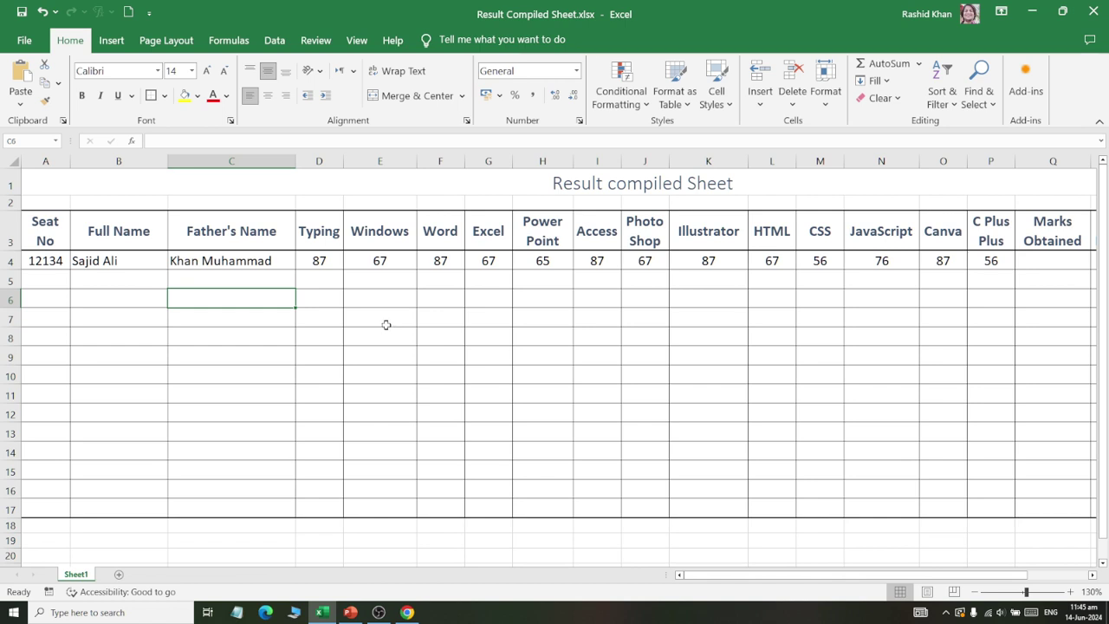
scroll(387, 324, down, 1)
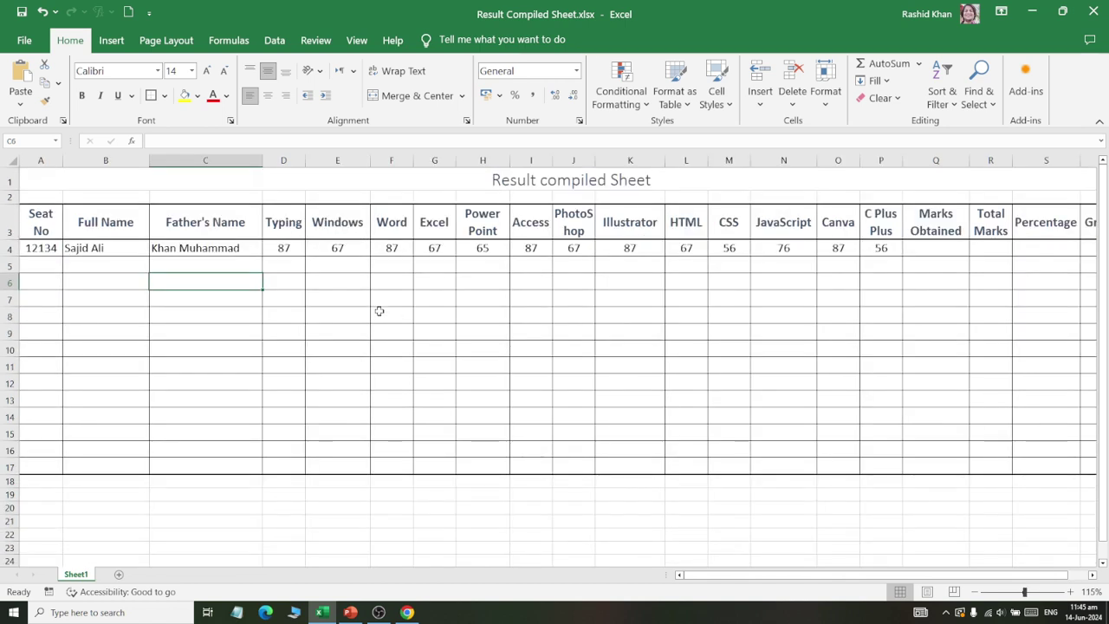
ctrl+scroll(401, 299, up, 9)
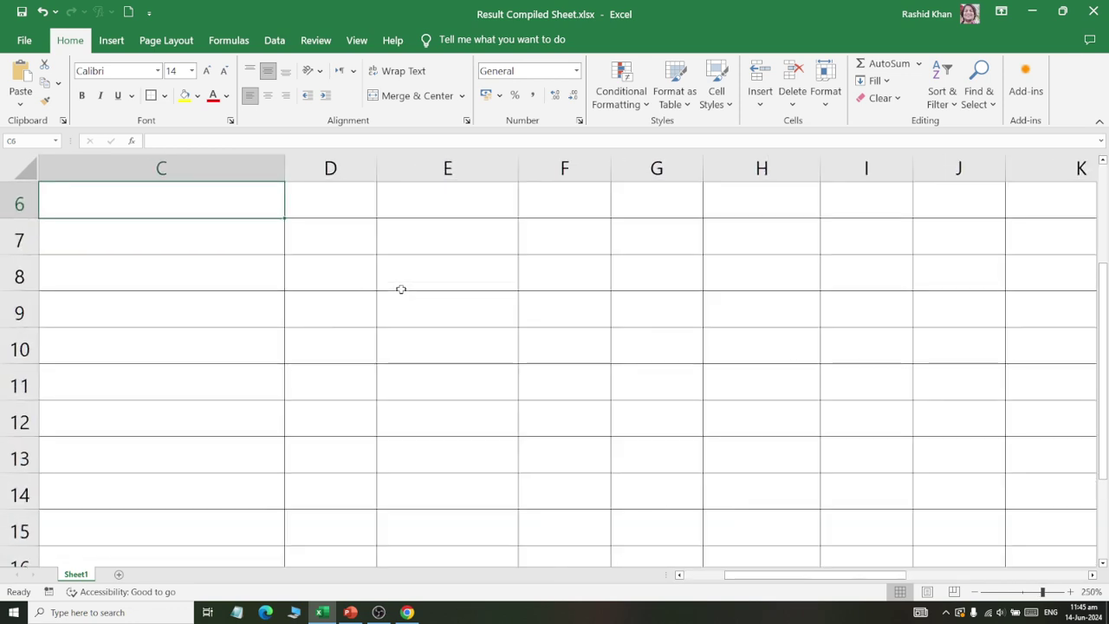
ctrl+scroll(401, 289, down, 5)
ctrl+scroll(404, 286, down, 4)
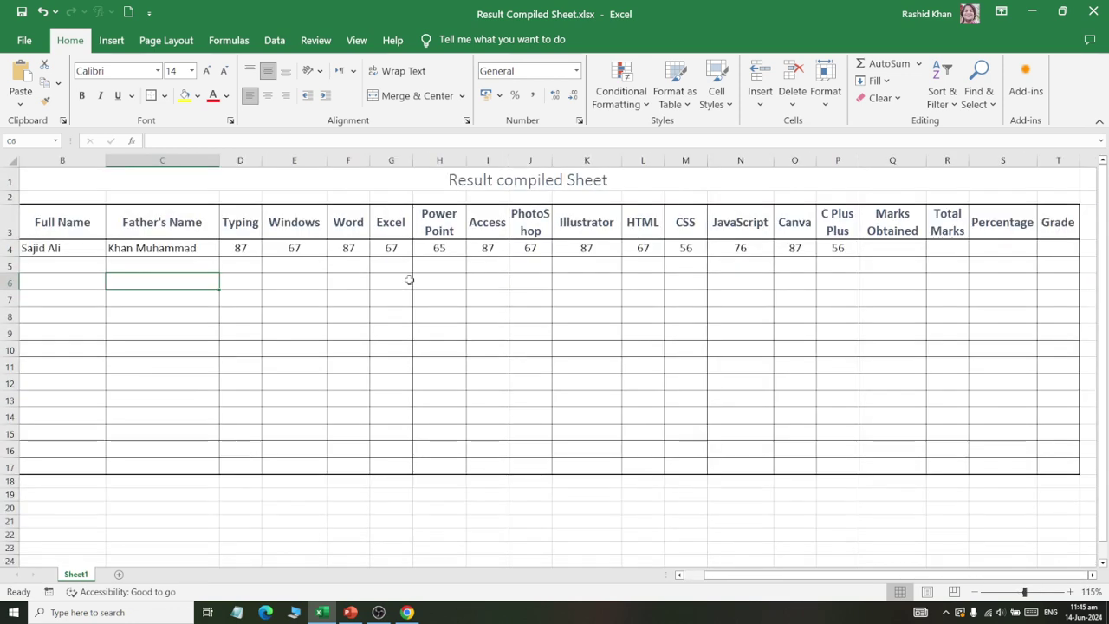
click(975, 591)
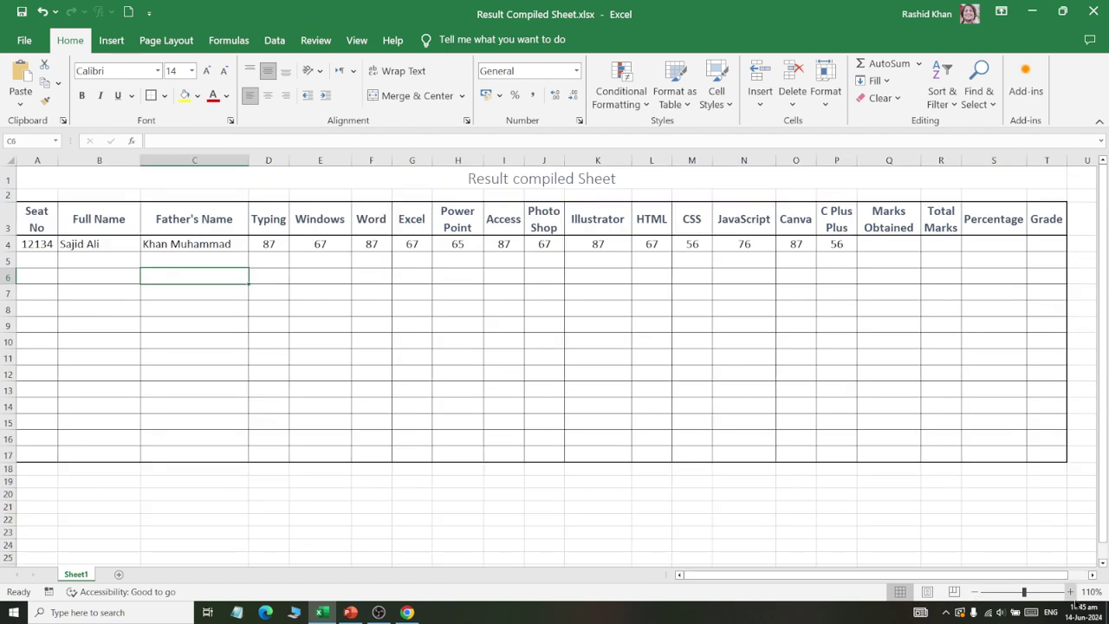
click(1070, 592)
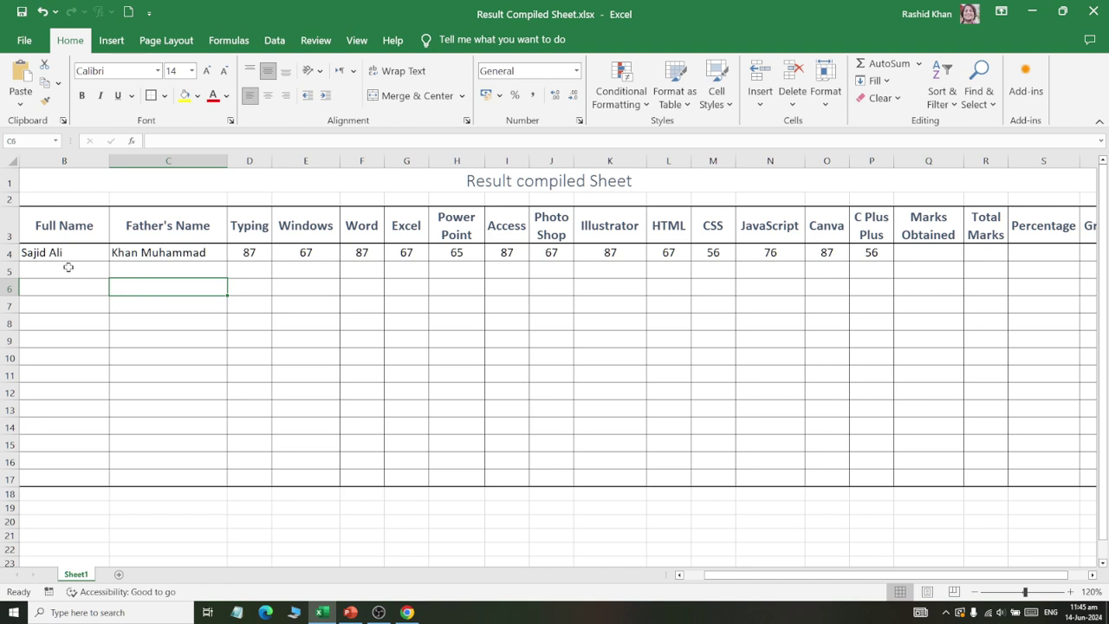
drag(62, 252, 1085, 251)
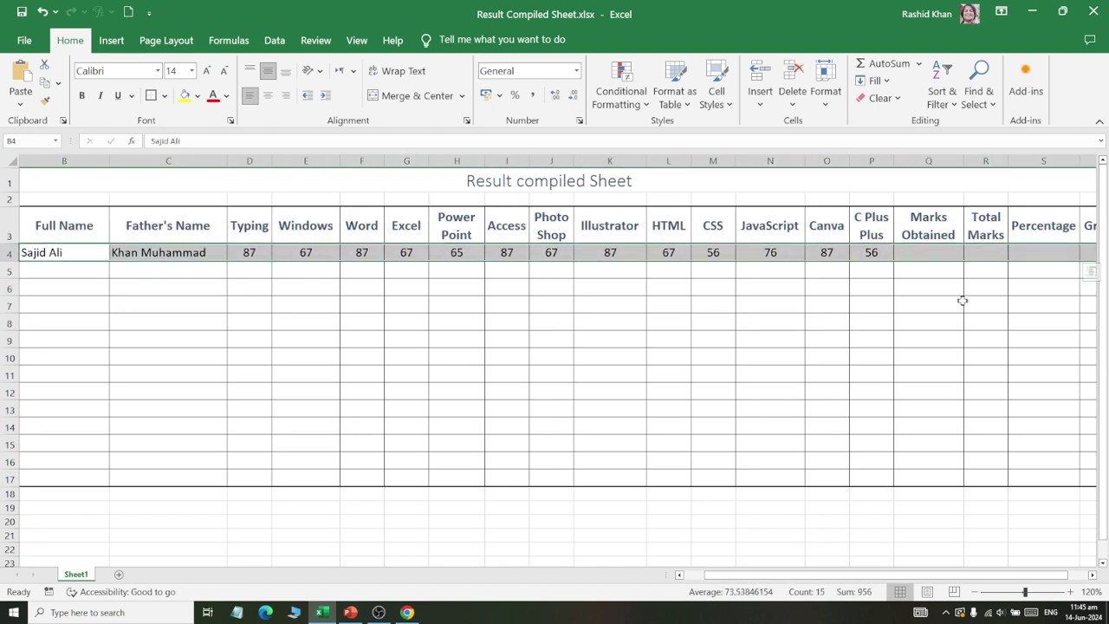
click(813, 336)
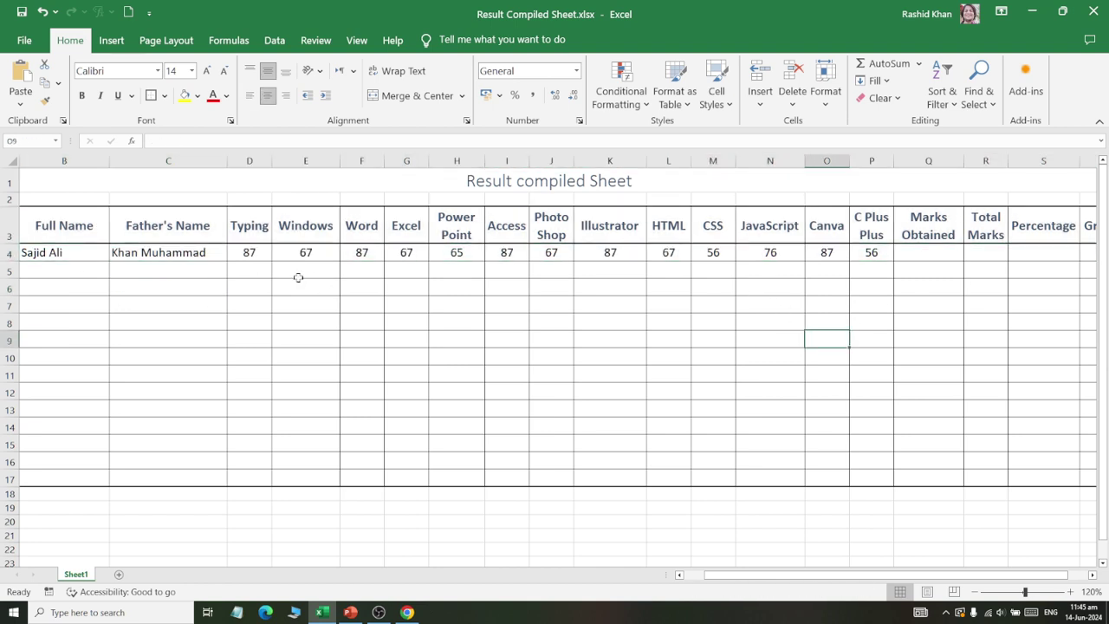
drag(241, 234, 877, 234)
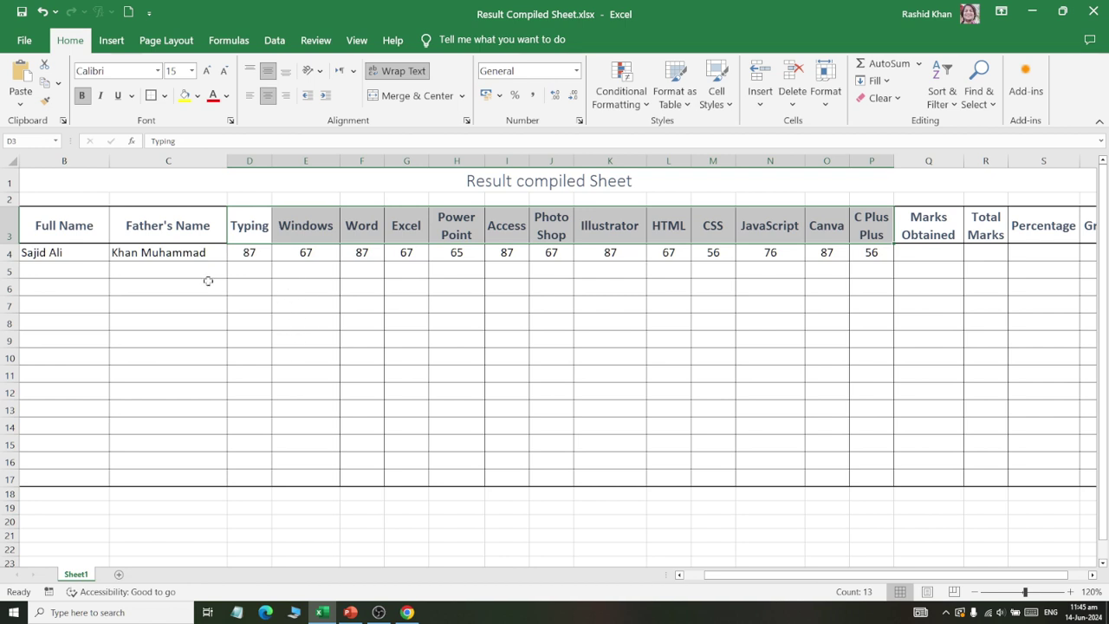
Select the subject headers D3:P3, Typing through C Plus Plus, and show the Orientation choices.
drag(243, 252, 860, 476)
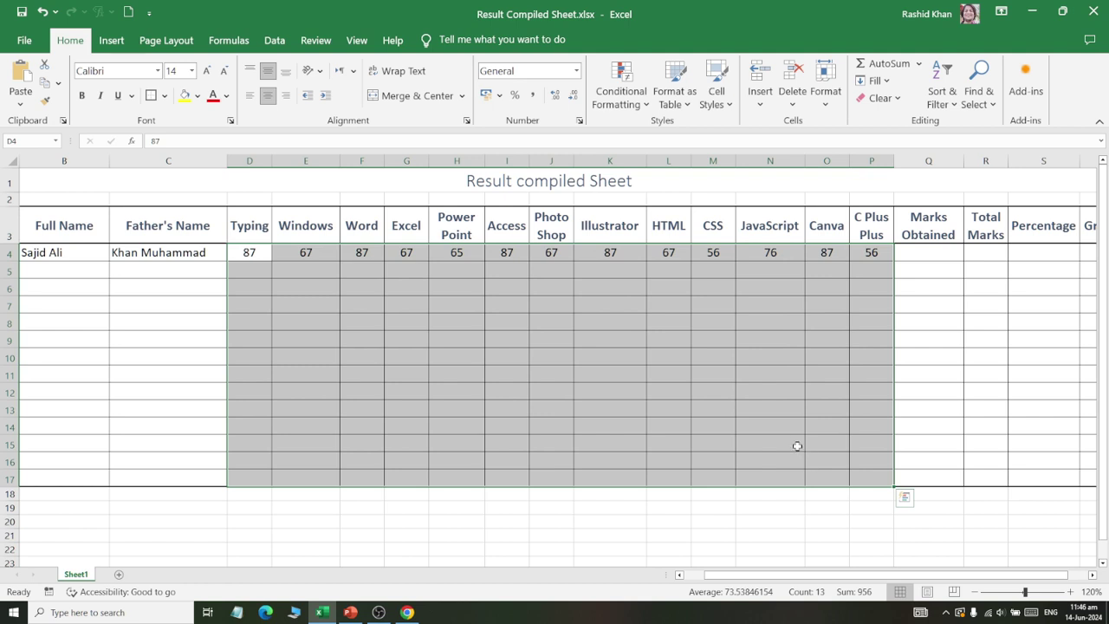
click(540, 268)
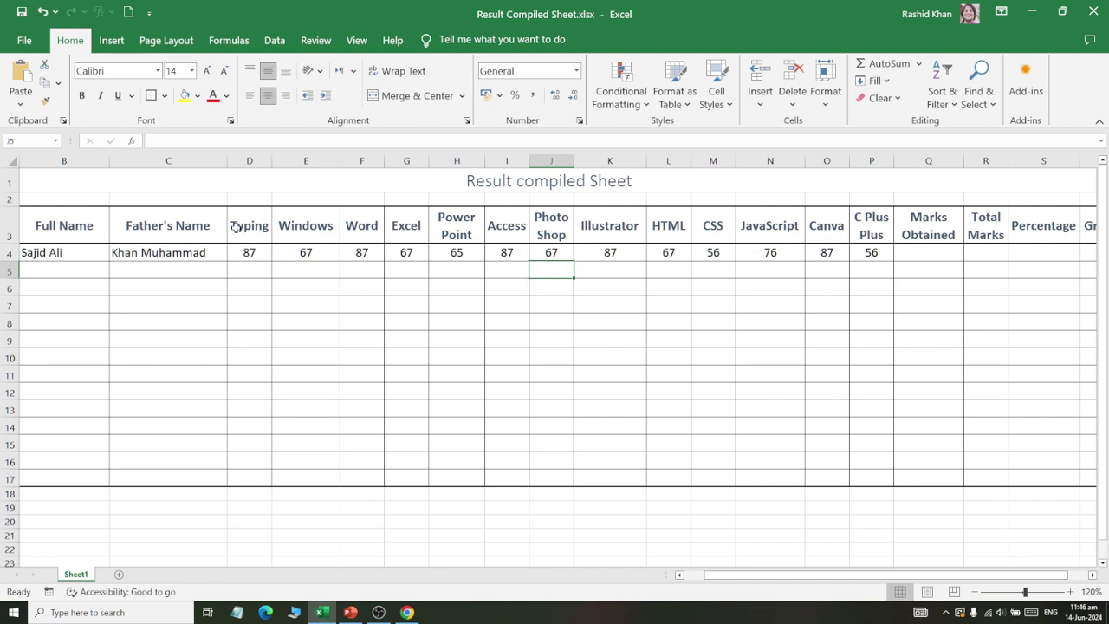
drag(235, 227, 882, 219)
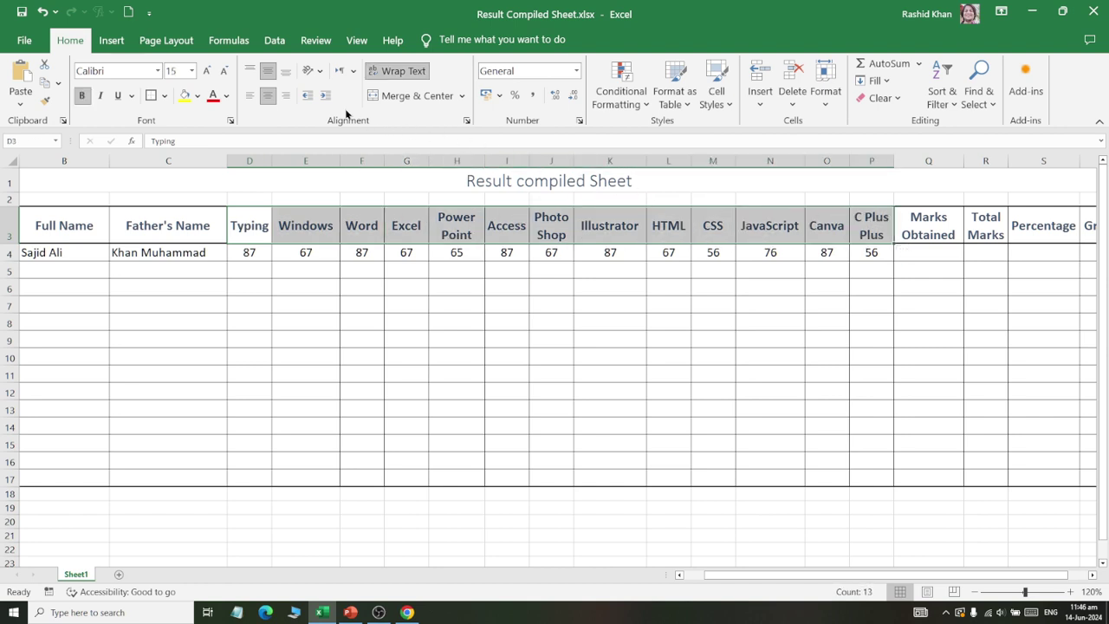
click(315, 73)
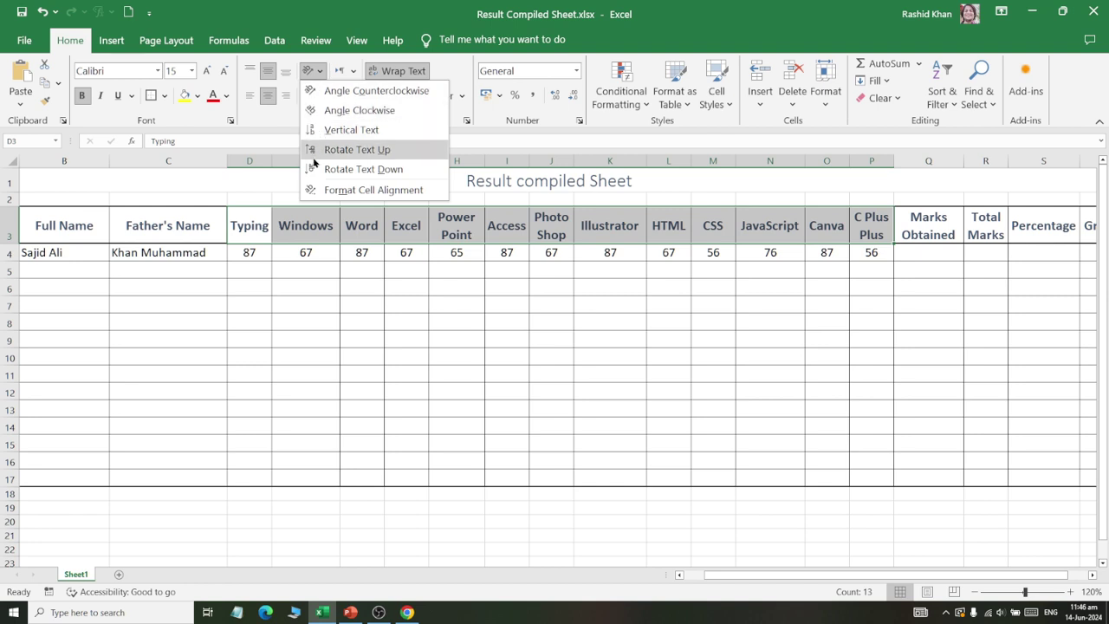
Try Rotate Down and Angle Counterclockwise on the subject headers, settling on Rotate Text Up.
click(314, 157)
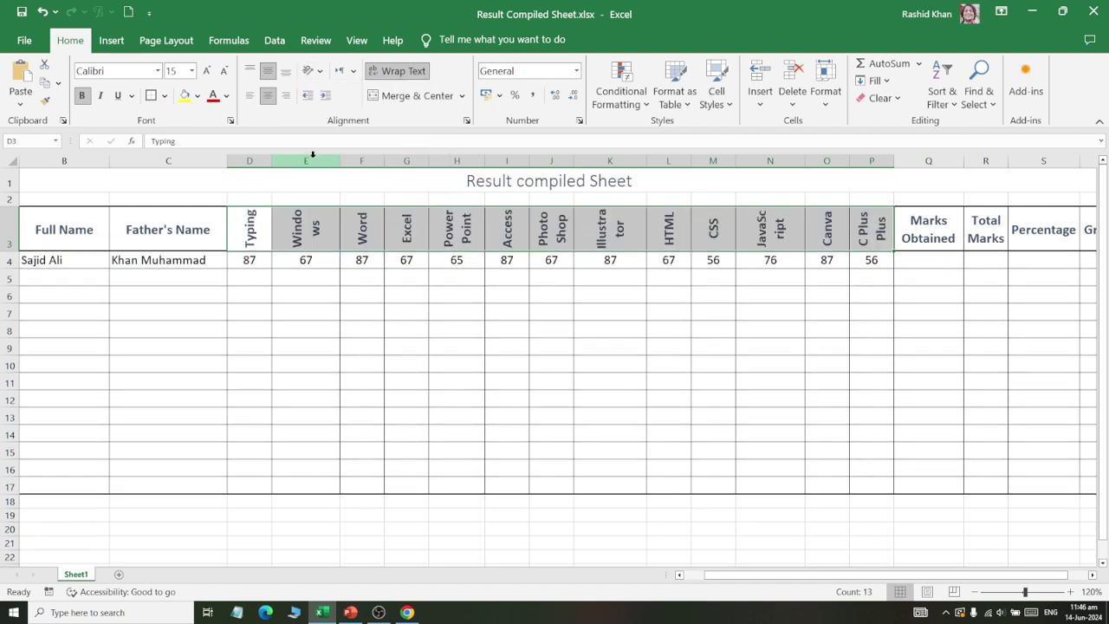
drag(7, 251, 4, 275)
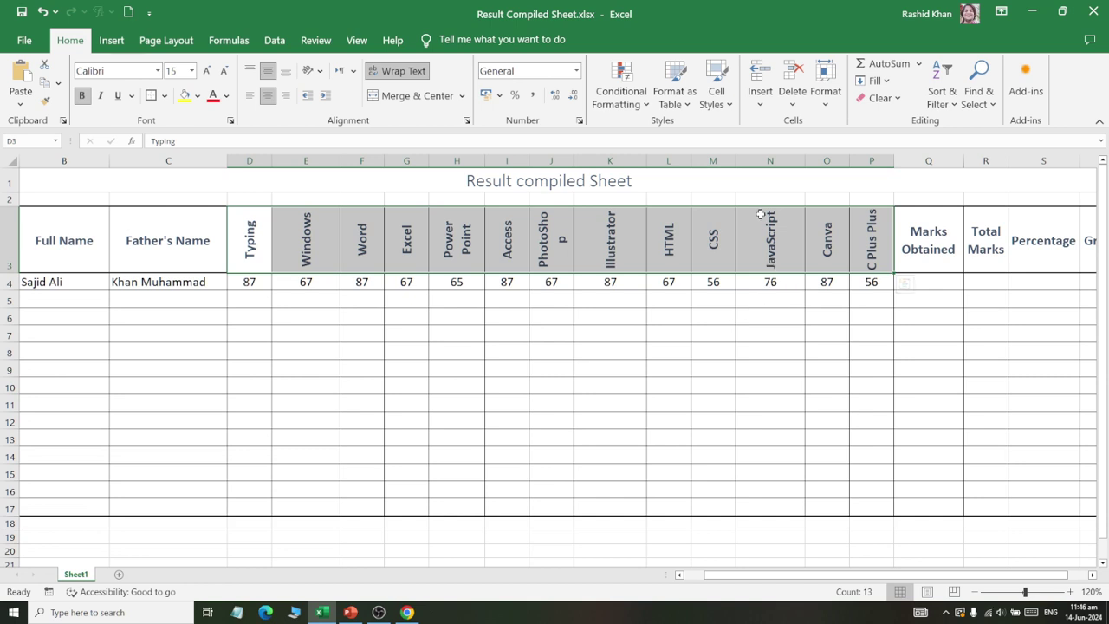
click(319, 71)
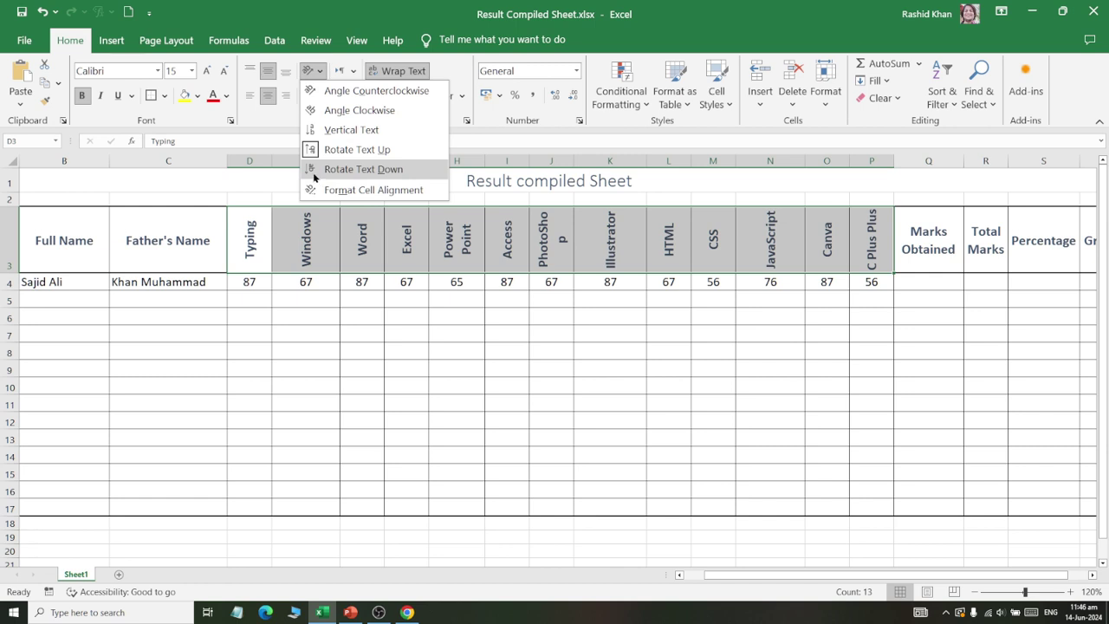
click(314, 169)
click(312, 71)
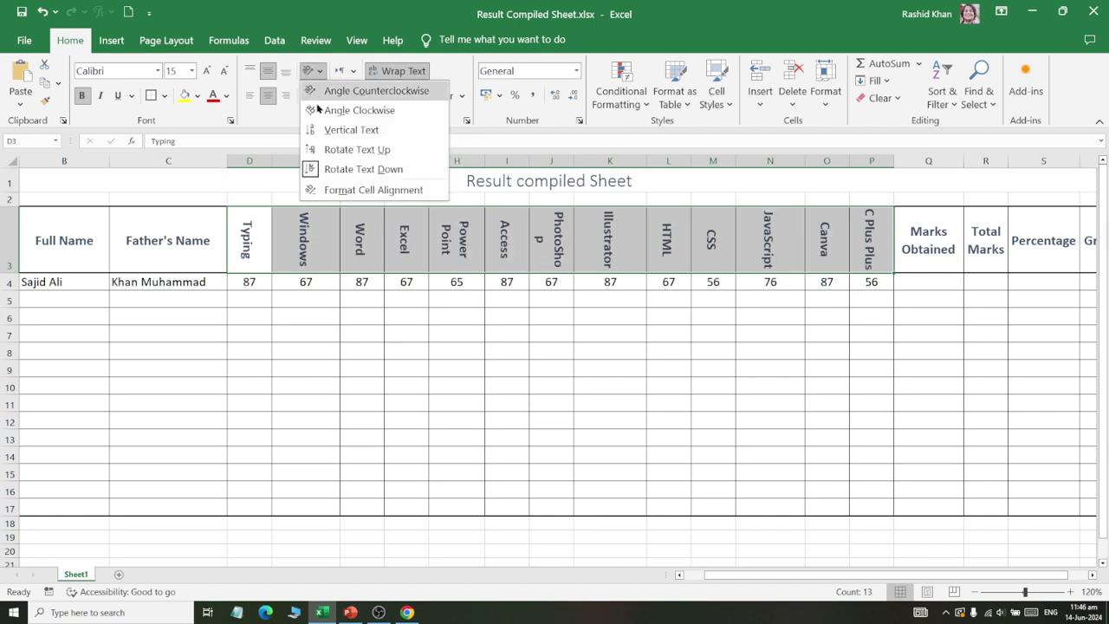
click(314, 149)
click(321, 71)
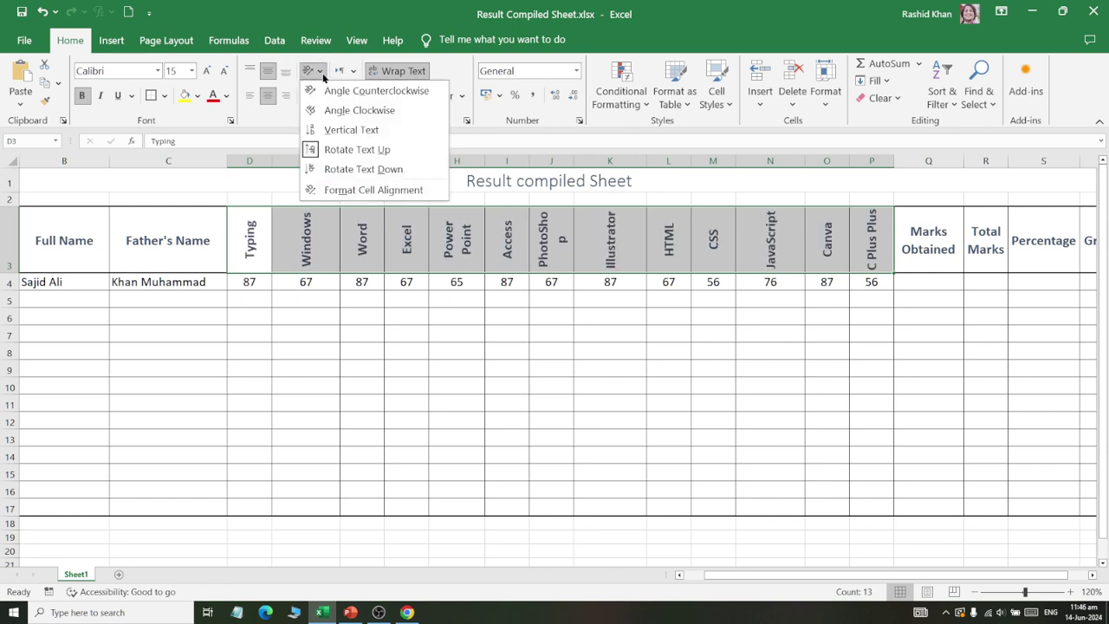
click(329, 90)
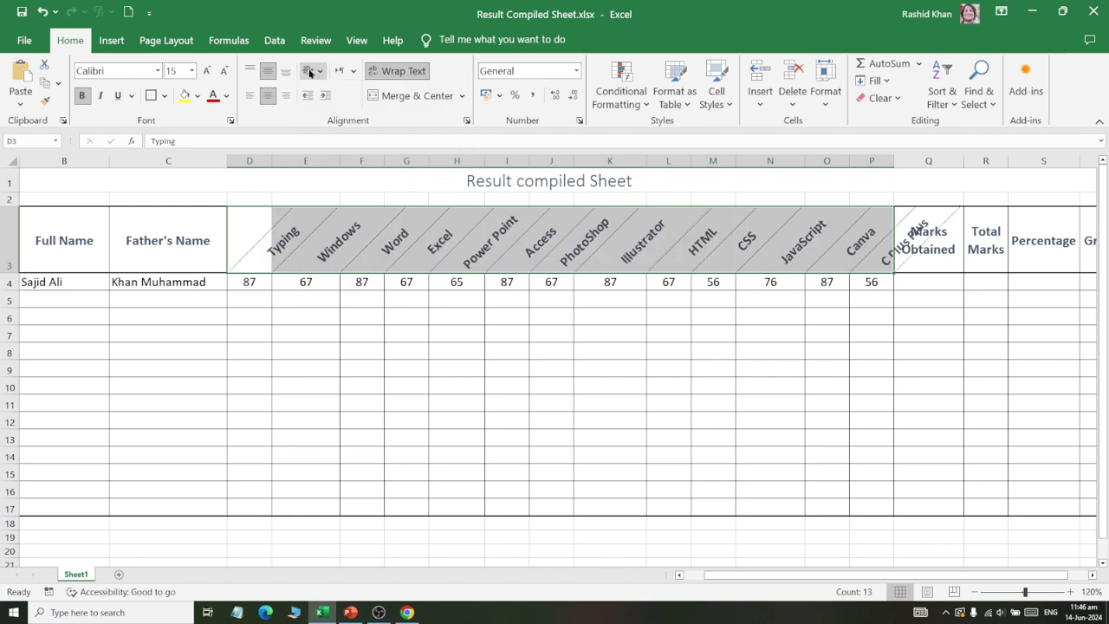
click(310, 72)
click(328, 149)
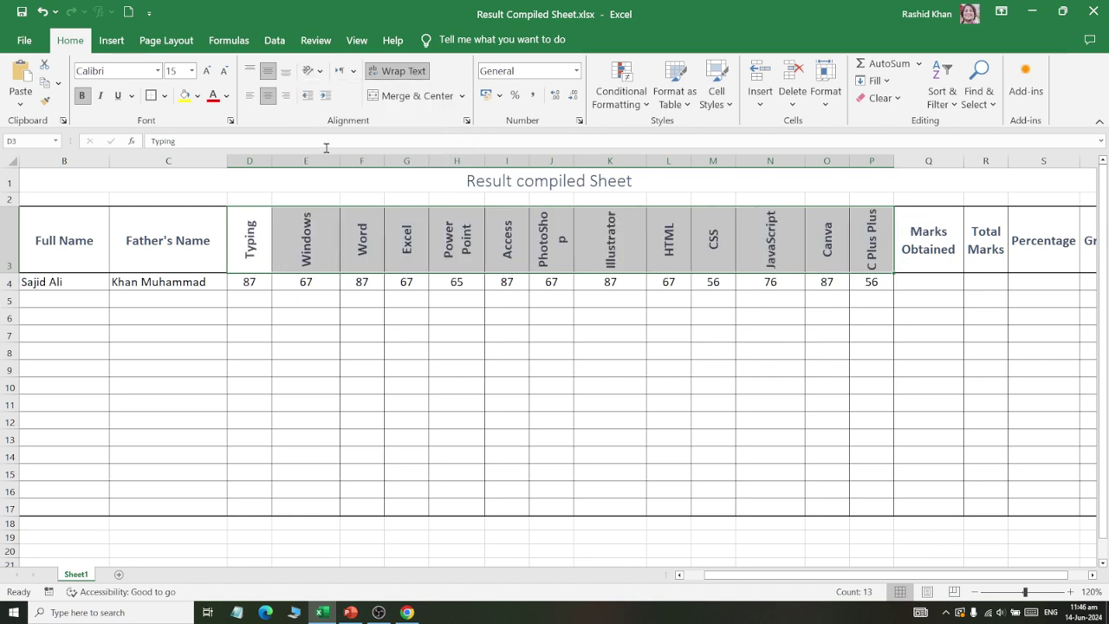
Make the header row 3 taller and narrow the Typing column.
drag(10, 270, 14, 291)
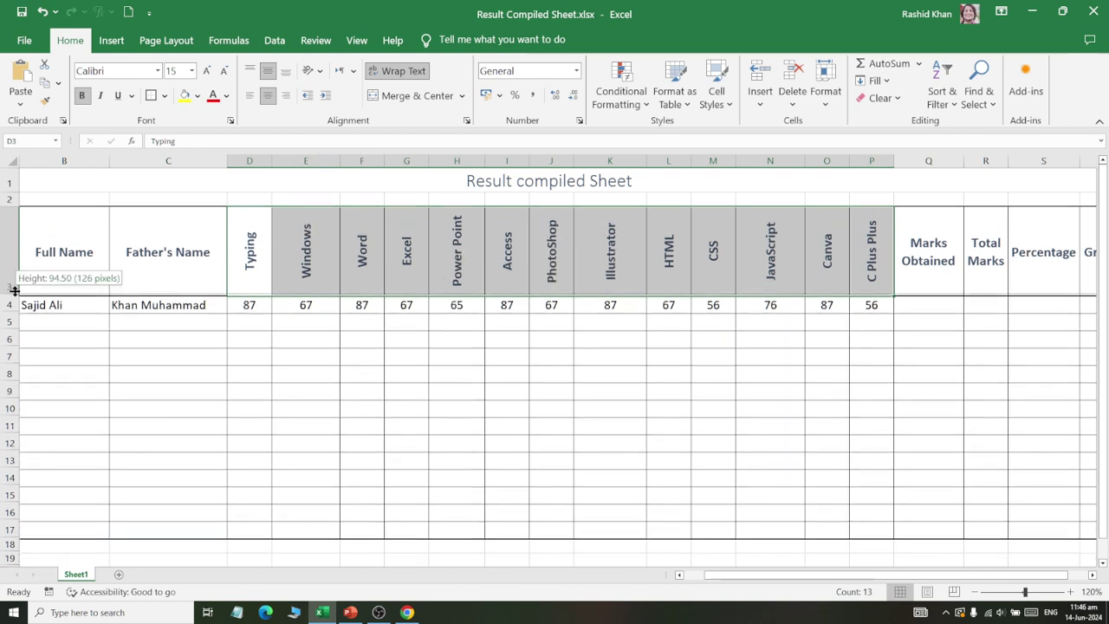
click(826, 91)
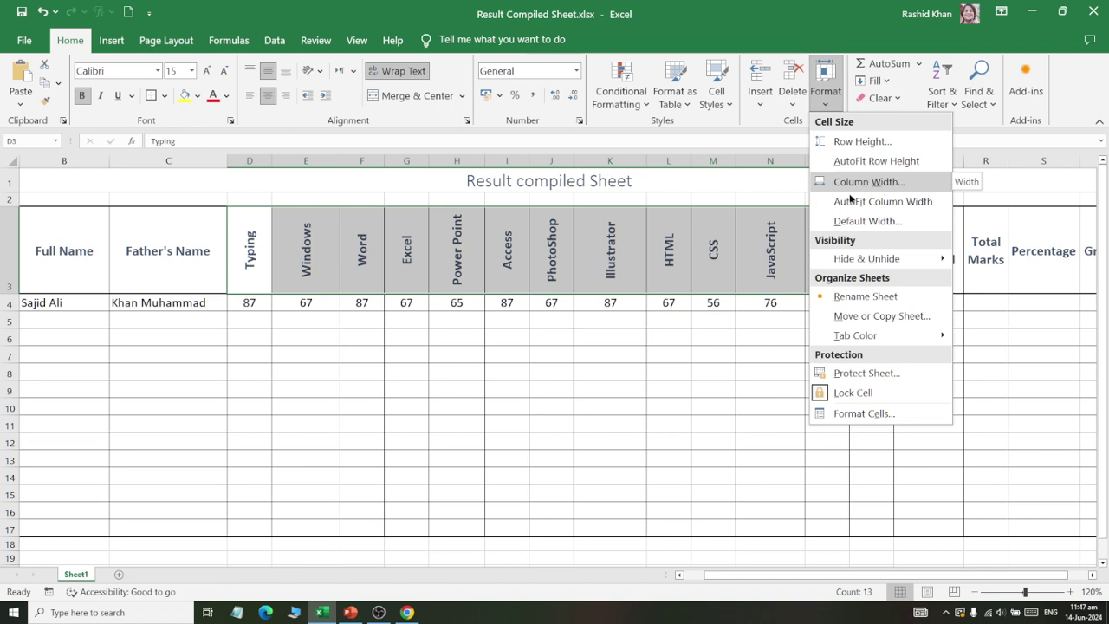
click(853, 201)
click(246, 253)
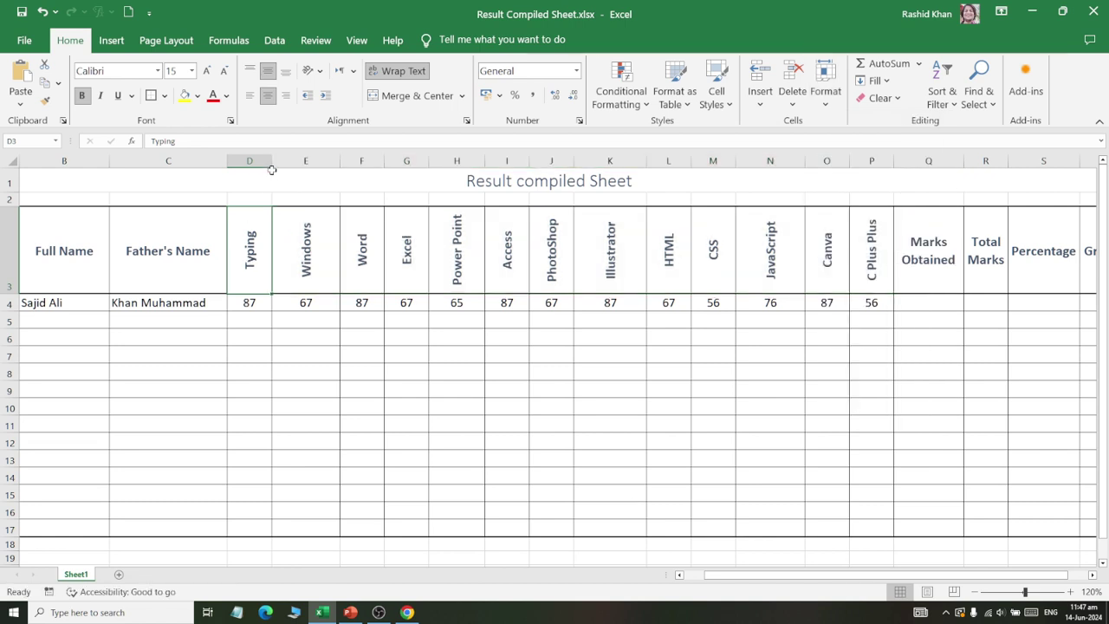
drag(272, 170, 258, 165)
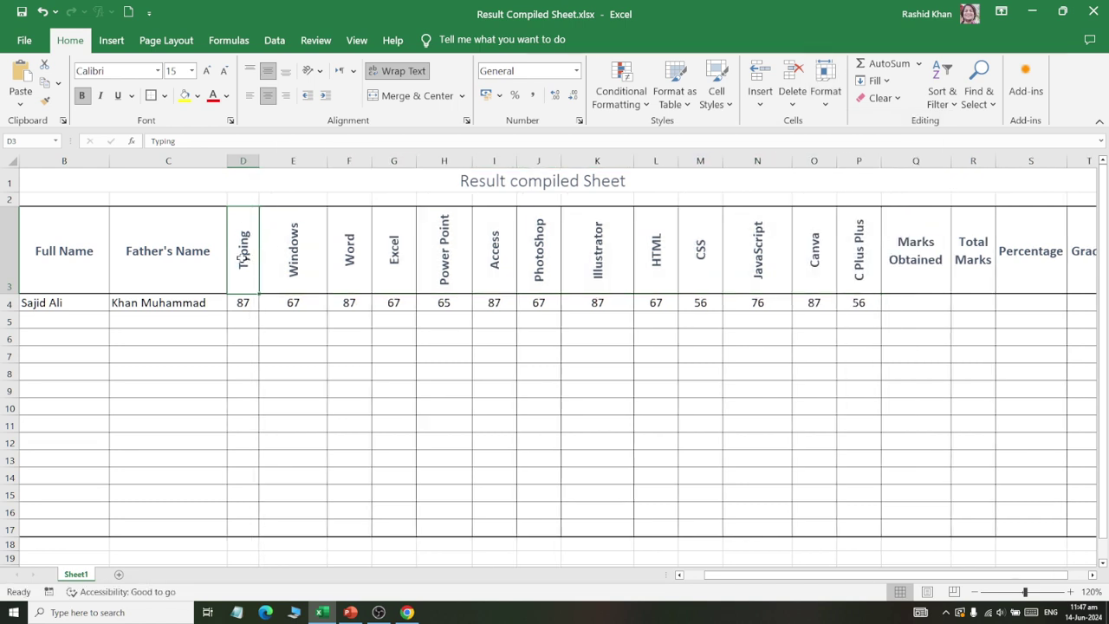
Set the column width of D to P, Typing through C Plus Plus, to 4.
drag(242, 258, 856, 251)
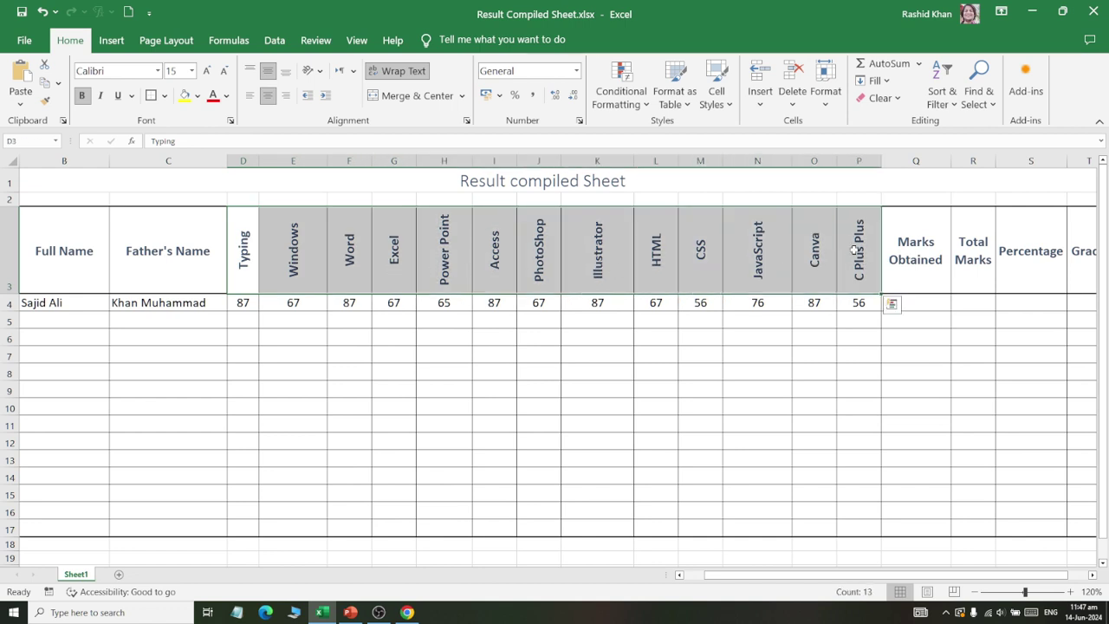
click(832, 96)
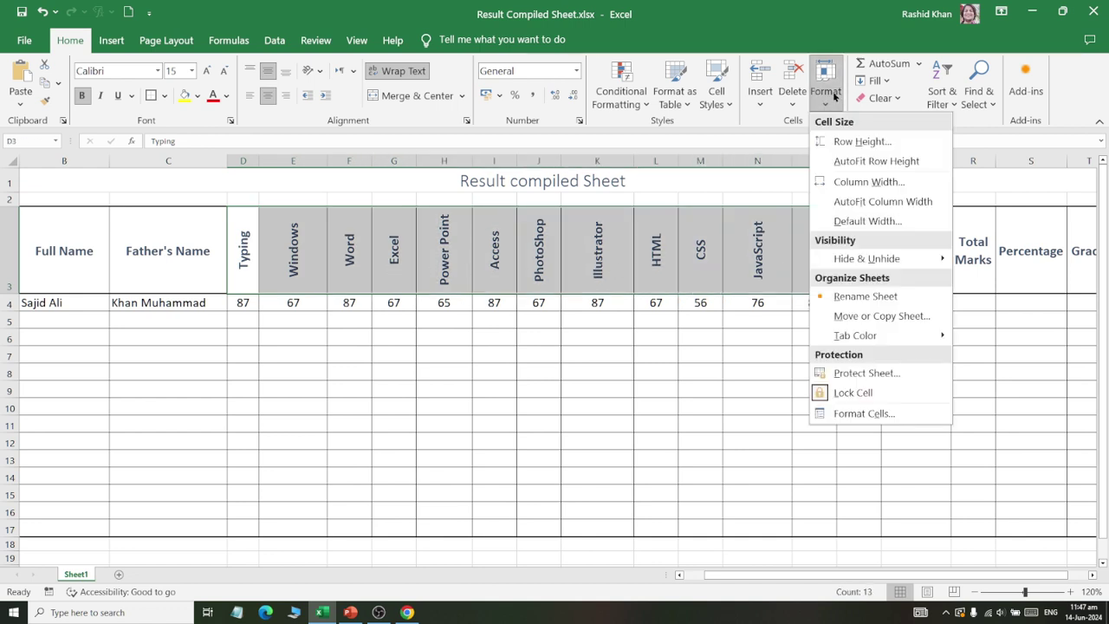
click(912, 182)
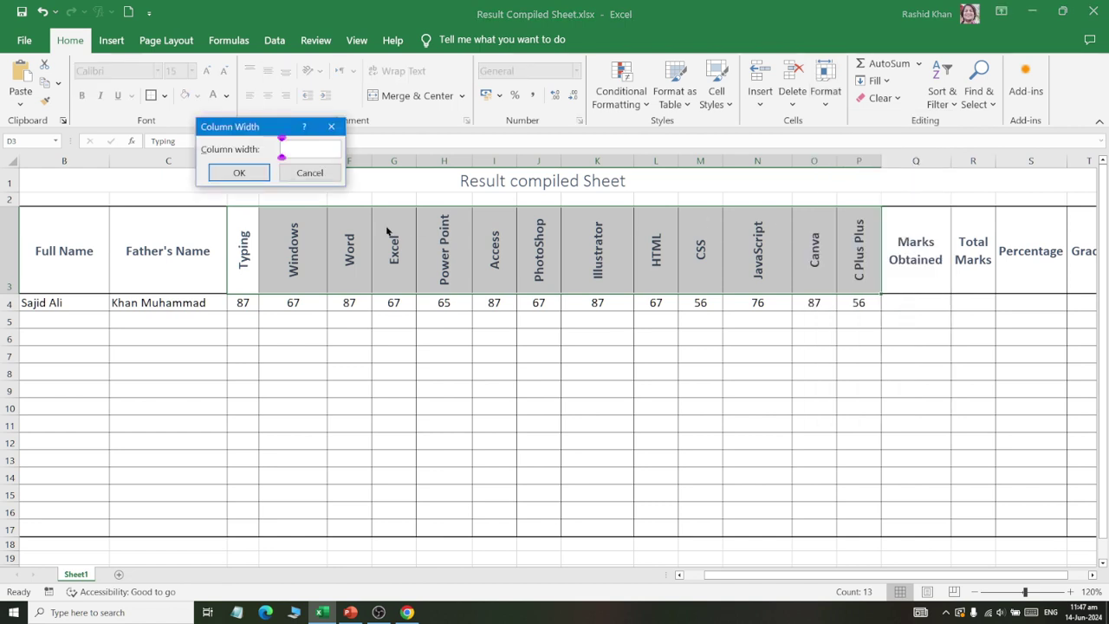
text(4)
click(250, 173)
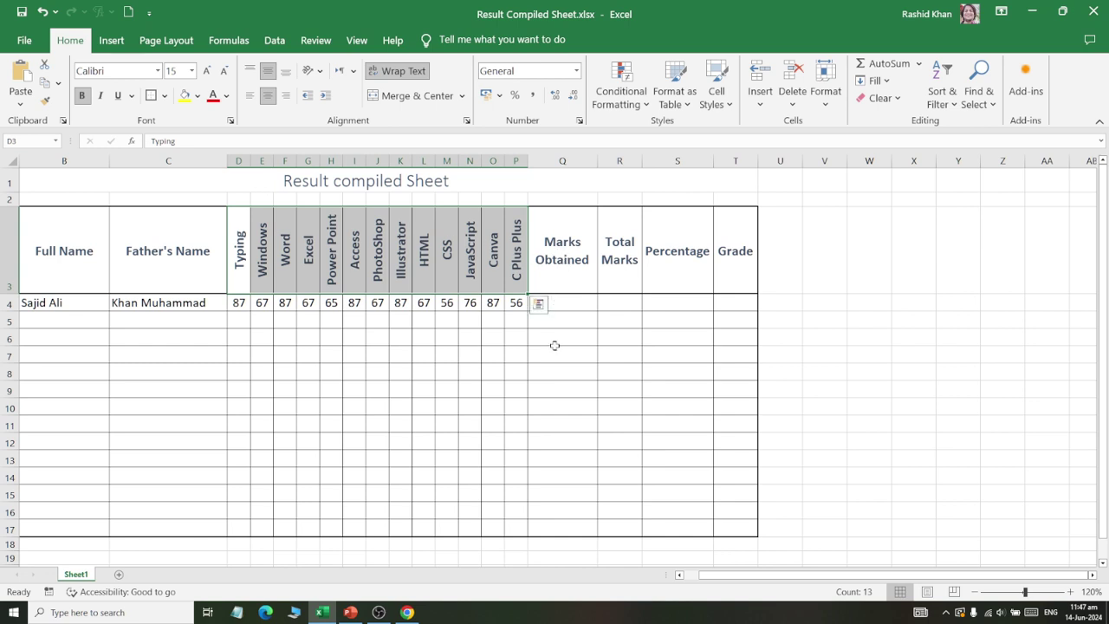
Delete the Total Marks column, then select the Marks Obtained, Percentage and Grade headers.
click(617, 264)
drag(616, 239, 631, 530)
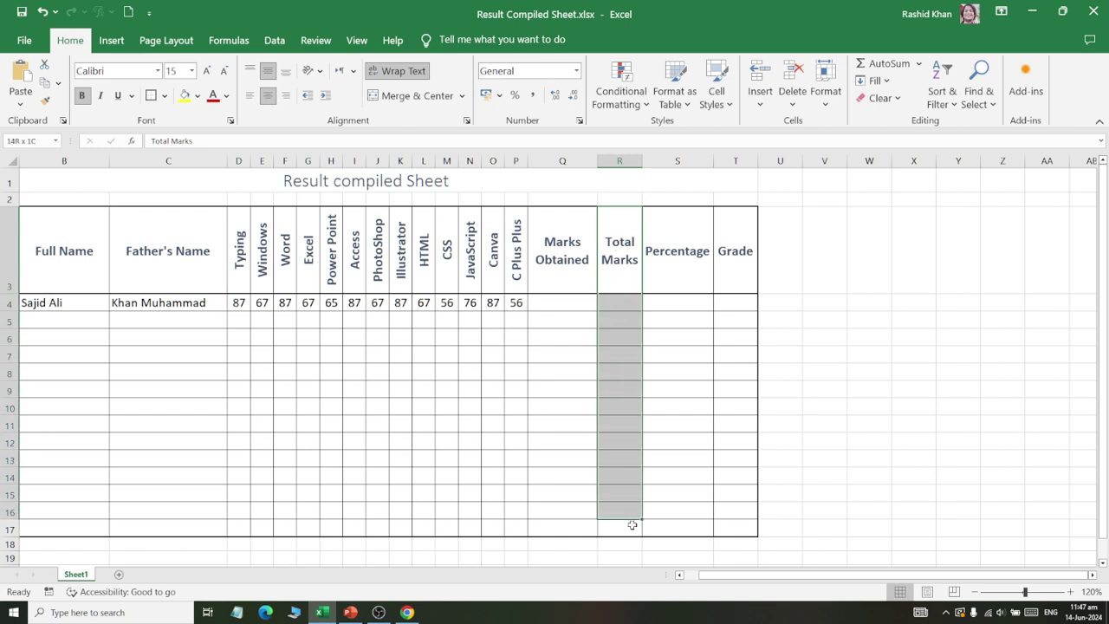
click(608, 273)
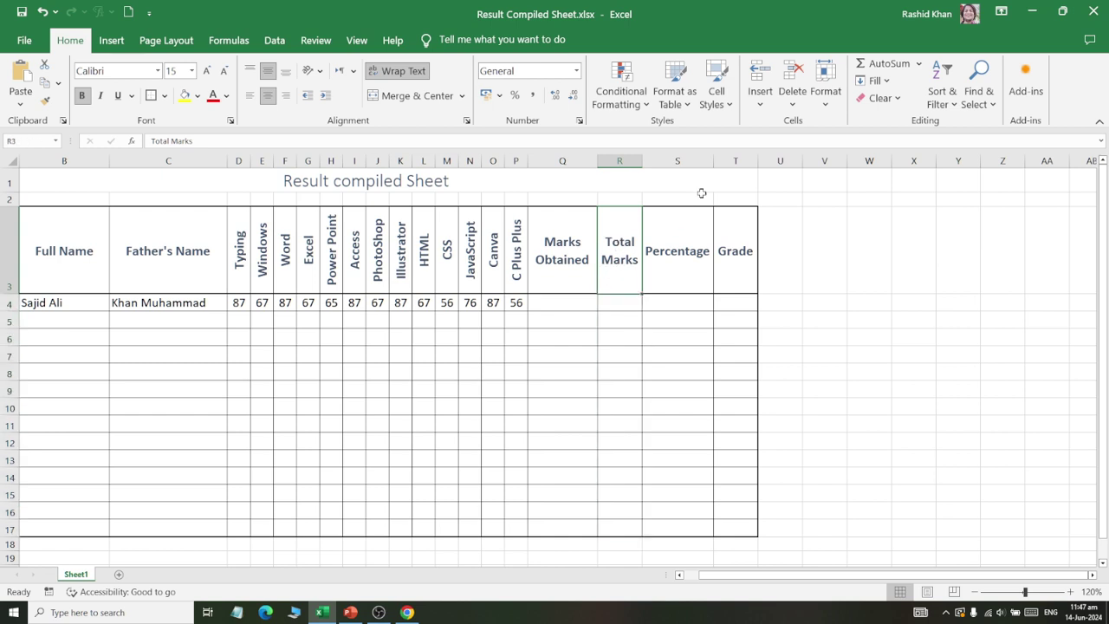
click(792, 99)
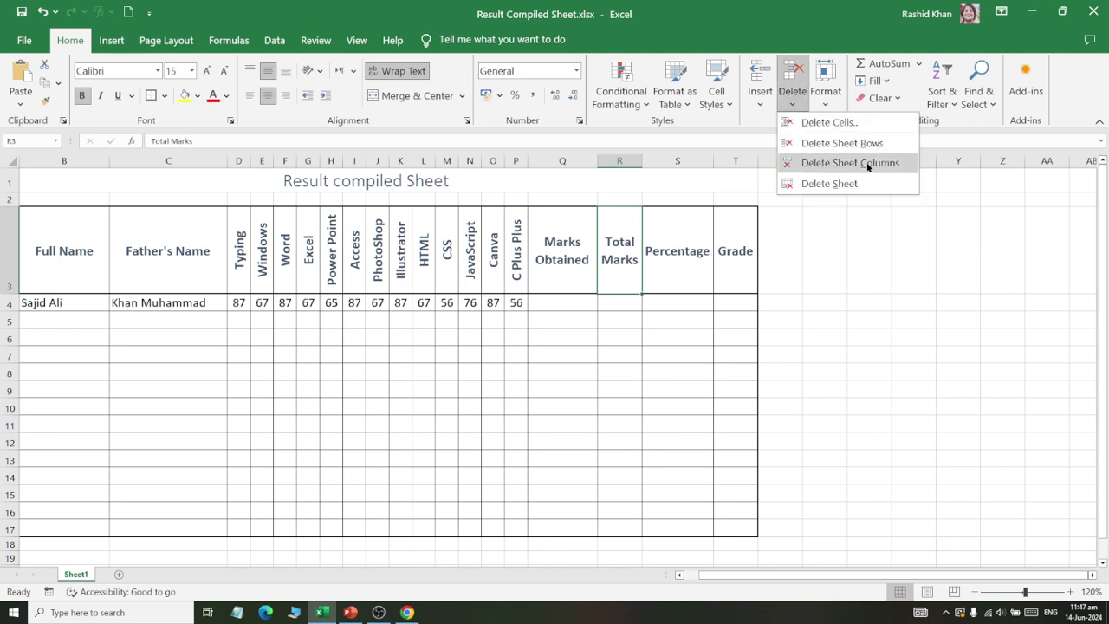
click(901, 162)
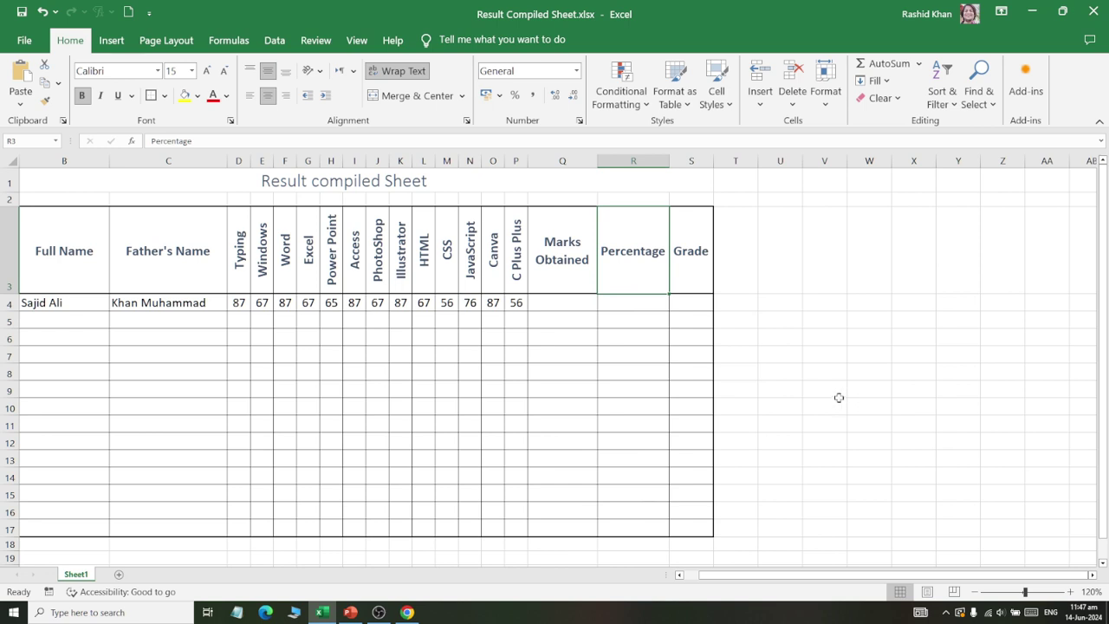
click(559, 268)
drag(559, 257, 690, 260)
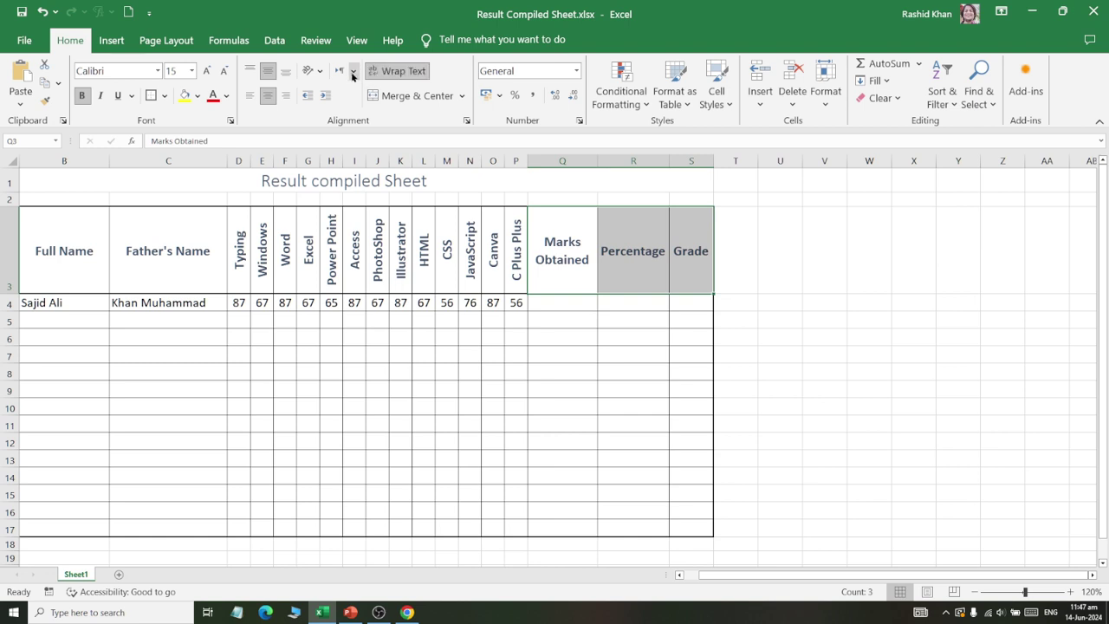
Rotate the Marks Obtained, Percentage and Grade headers upward and set their columns to width 6.
click(313, 71)
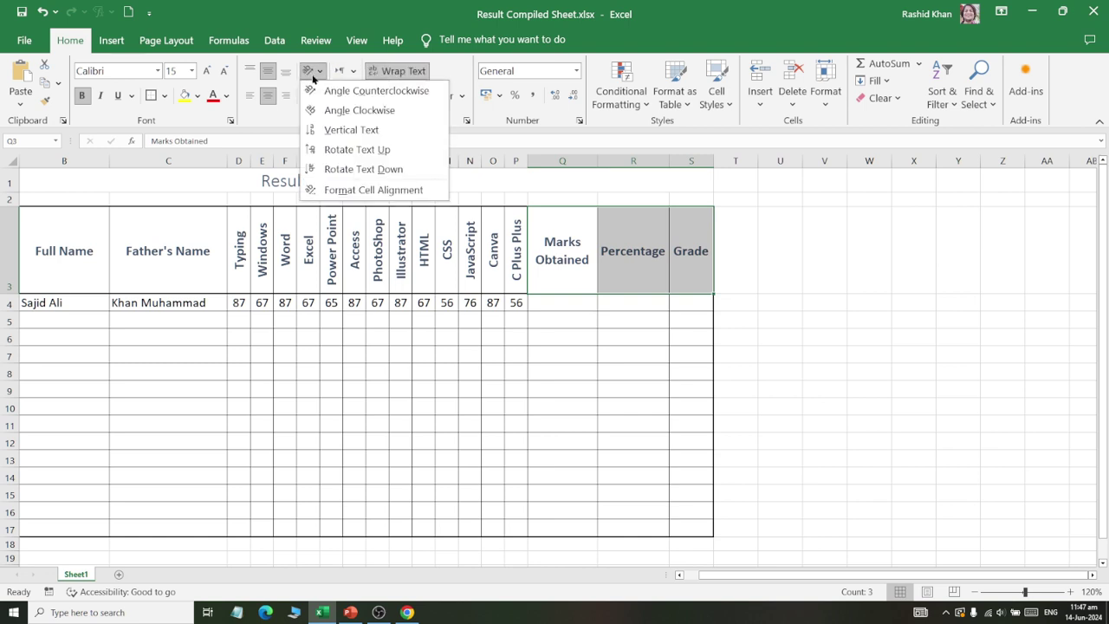
click(344, 152)
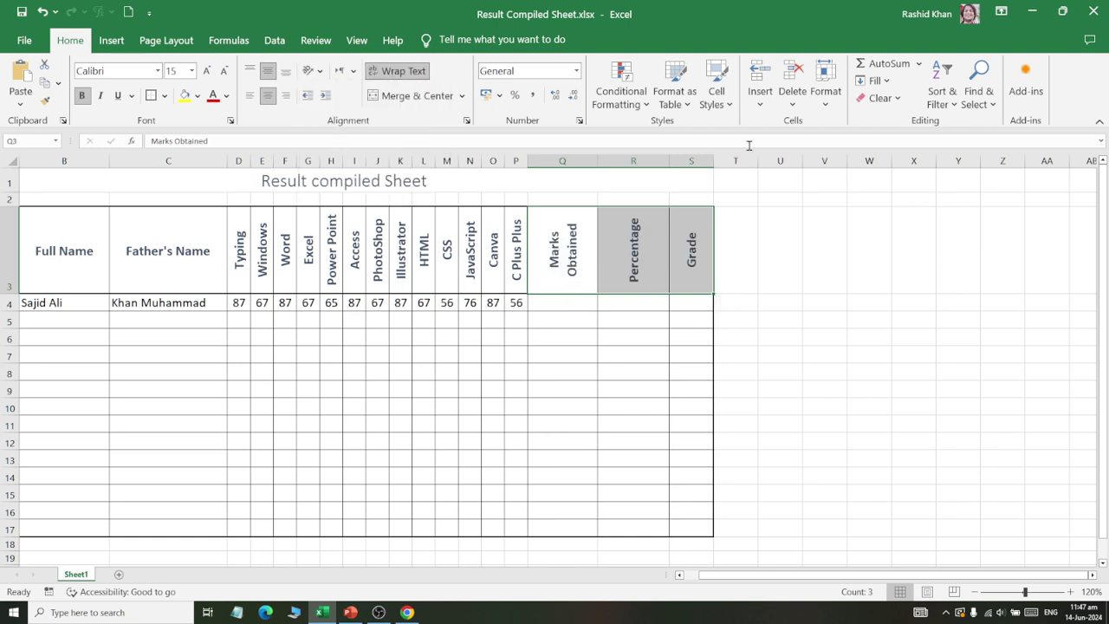
click(825, 87)
click(837, 184)
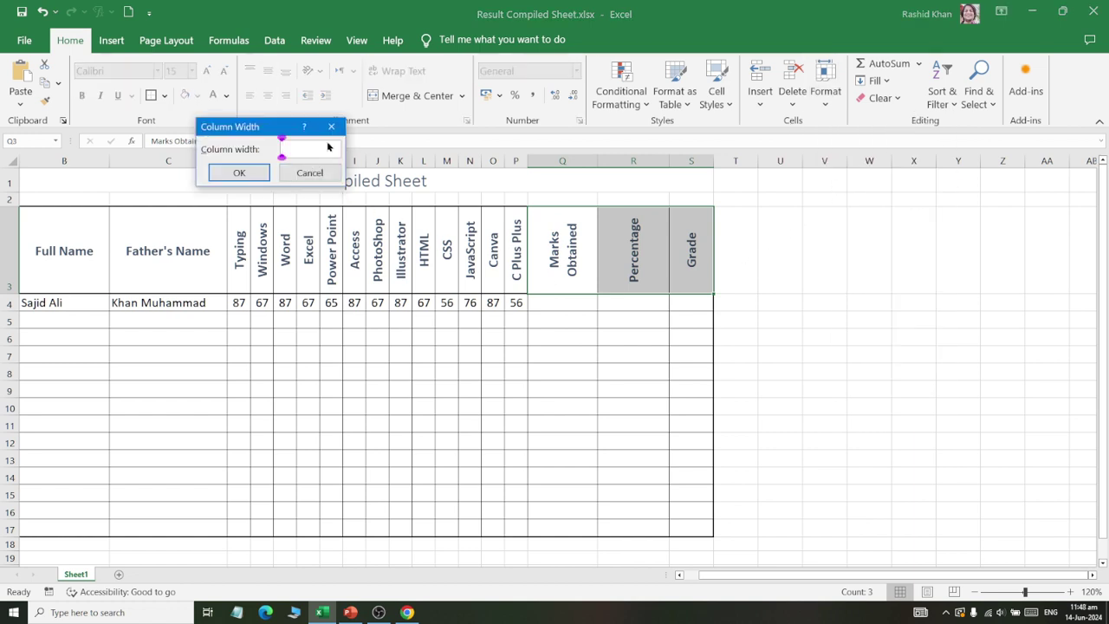
text(6)
click(227, 173)
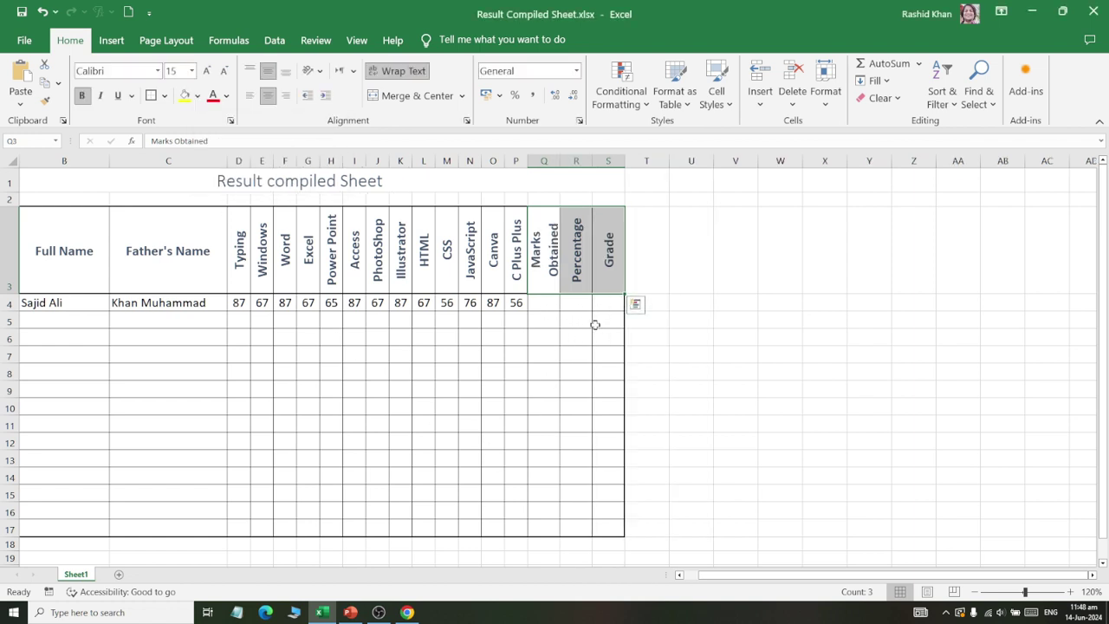
click(545, 352)
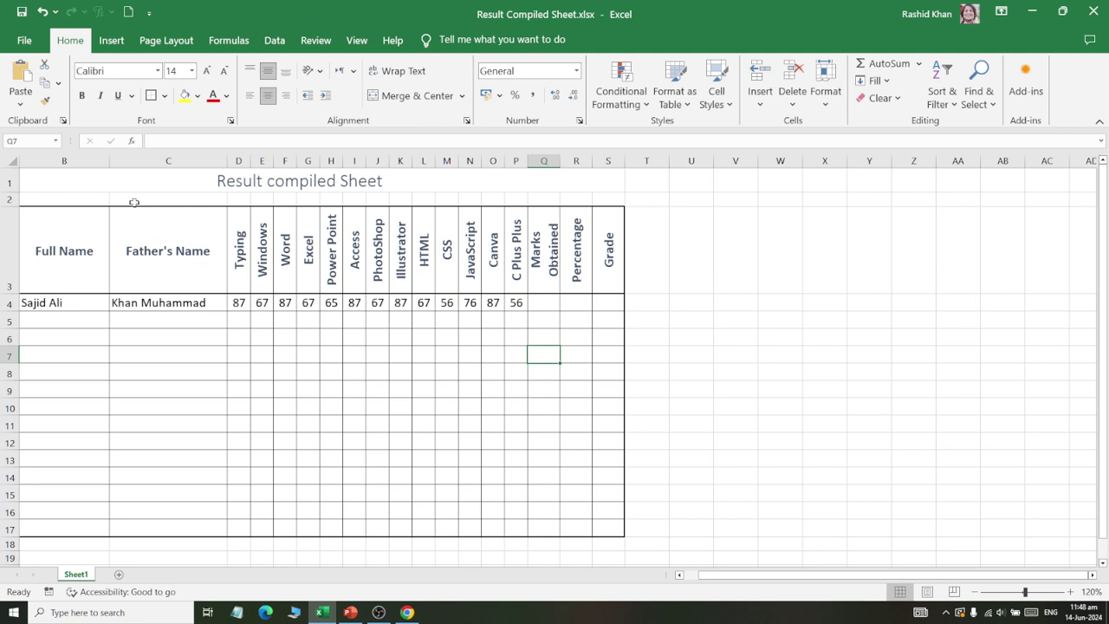
scroll(134, 202, left, 1)
Widen the Full Name column and select the Full Name and Father's Name headers.
click(104, 243)
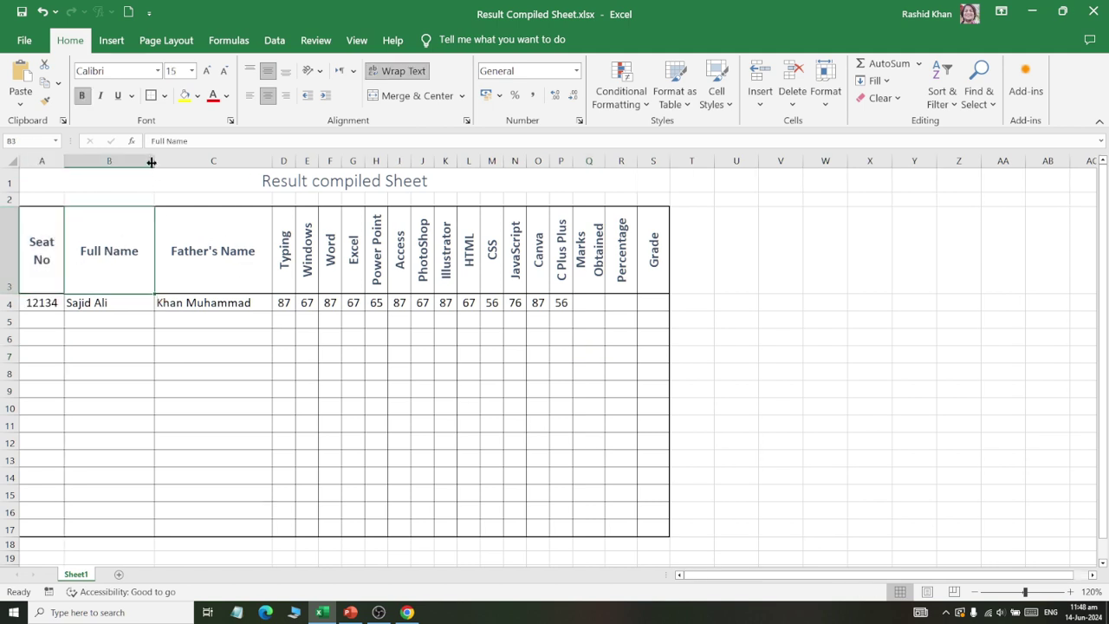
drag(151, 162, 182, 162)
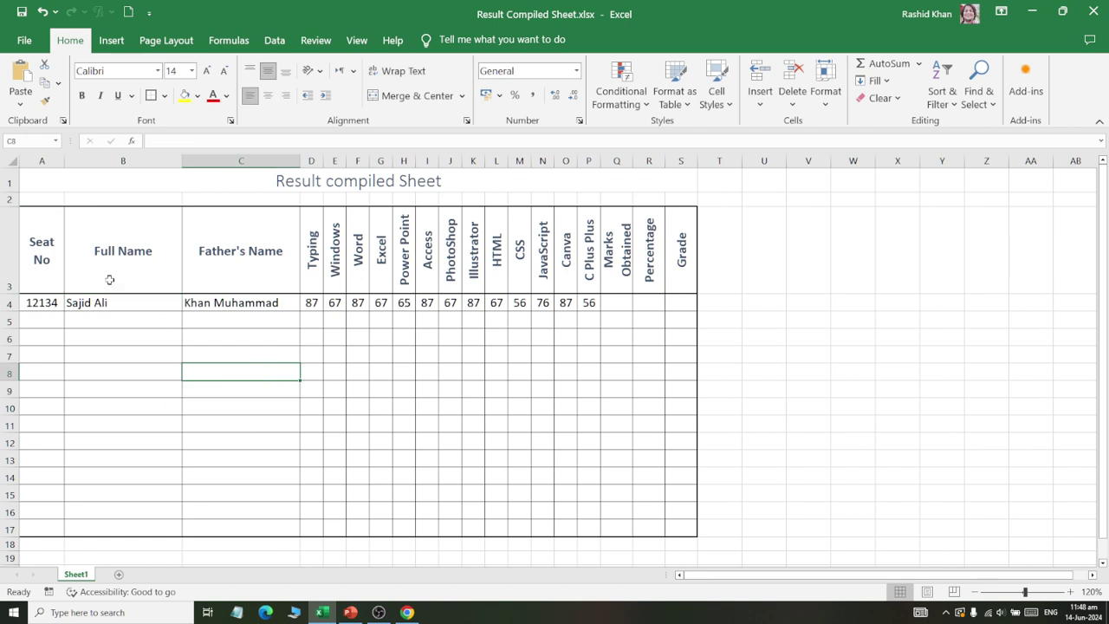
click(42, 242)
click(127, 262)
drag(128, 262, 256, 255)
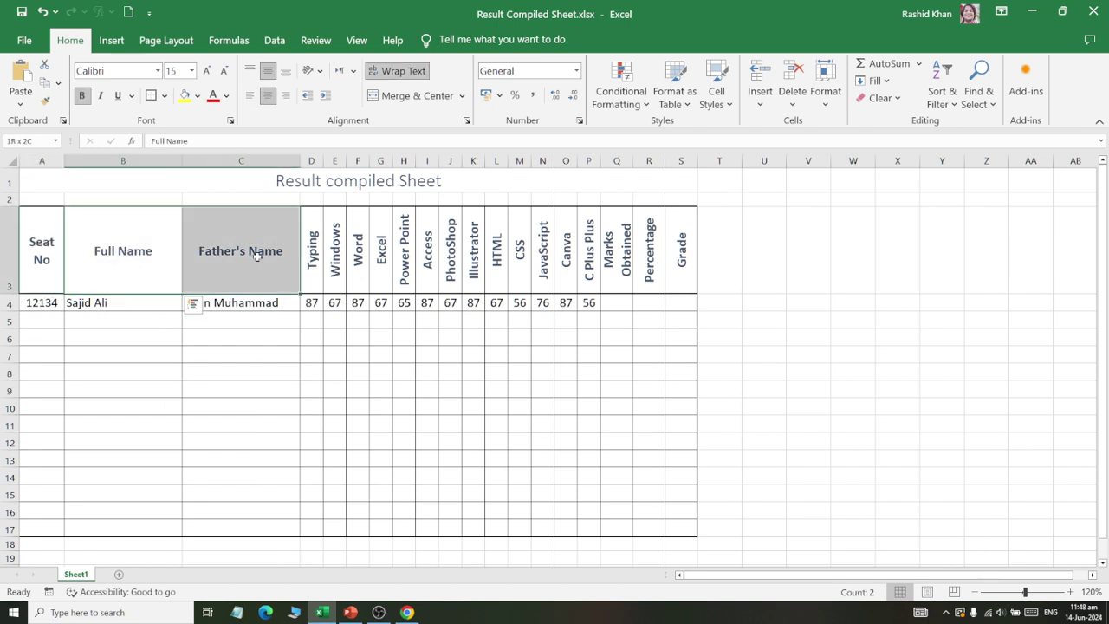
Try counterclockwise and clockwise angles on those two headers, then return them to horizontal.
click(312, 70)
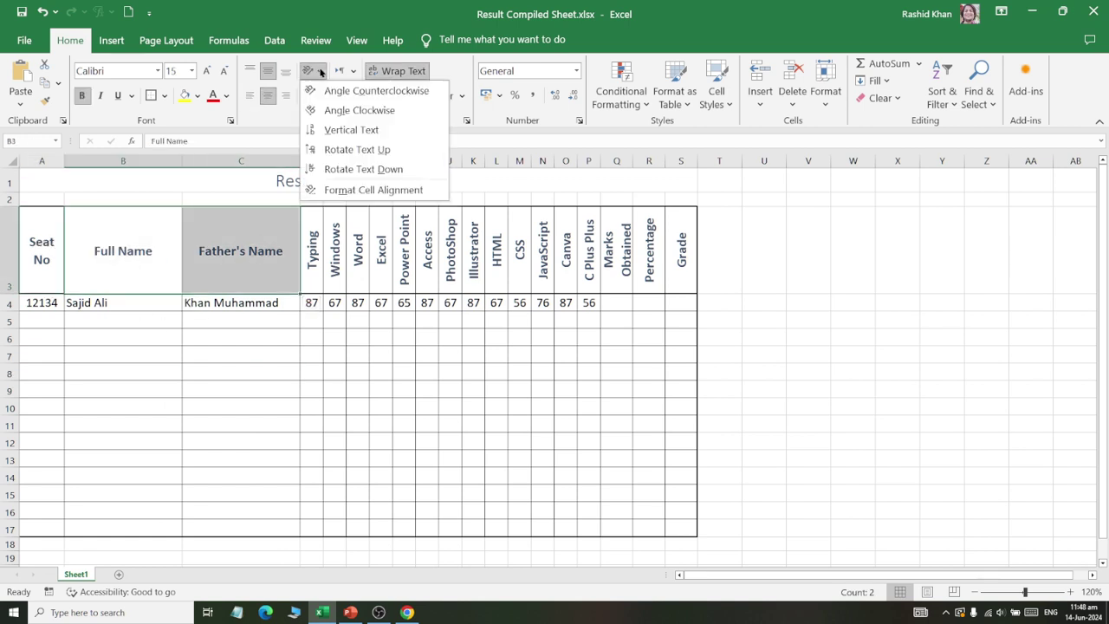
click(336, 90)
click(312, 71)
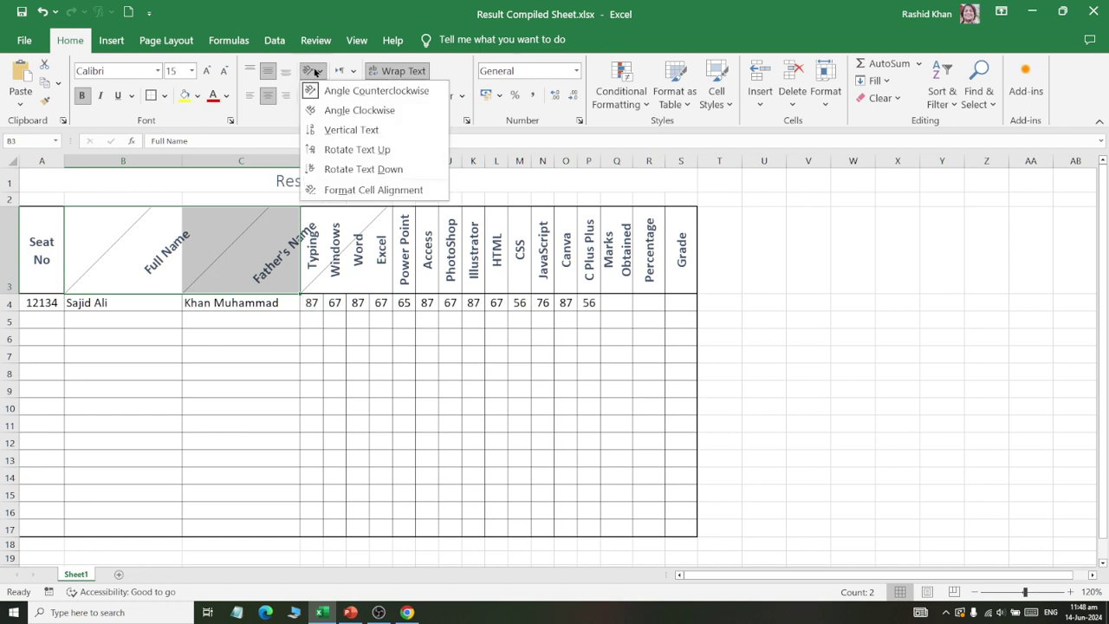
click(338, 107)
click(312, 70)
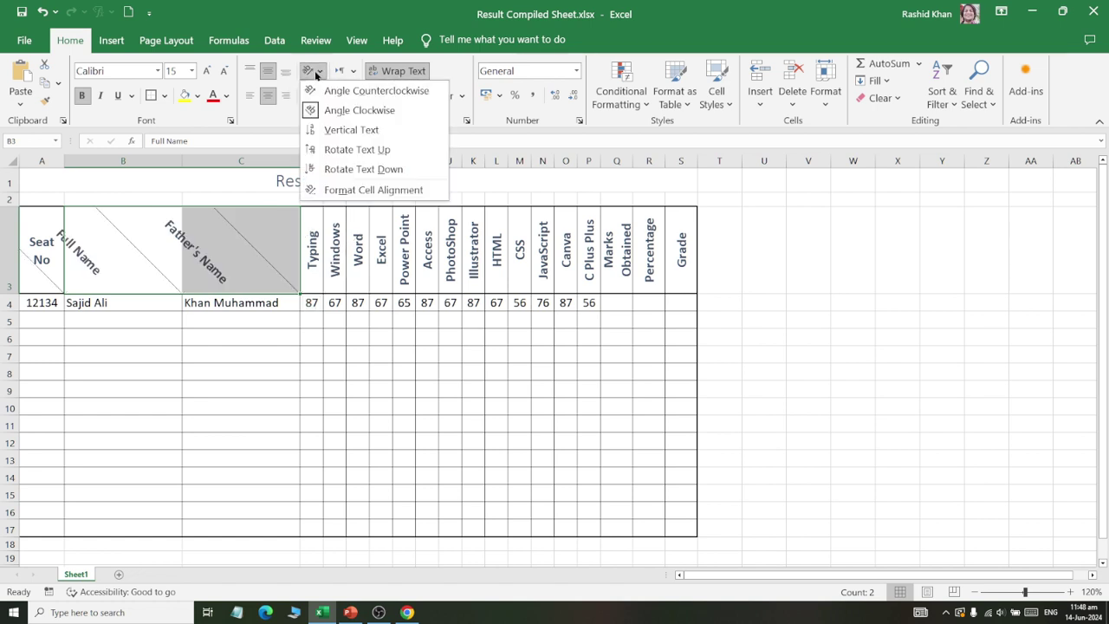
click(340, 110)
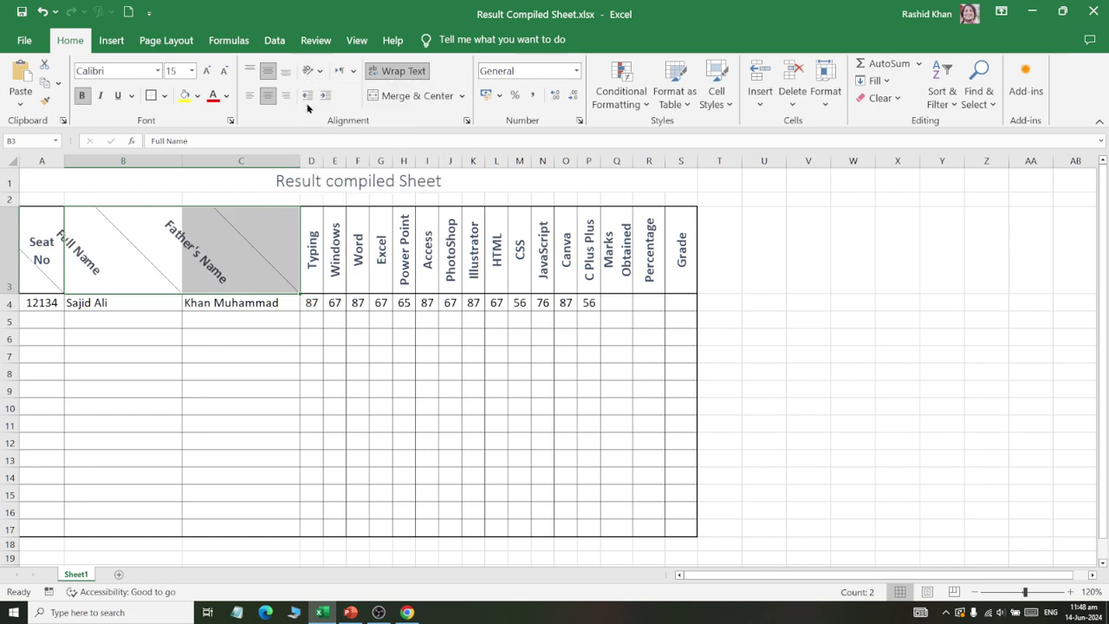
click(235, 356)
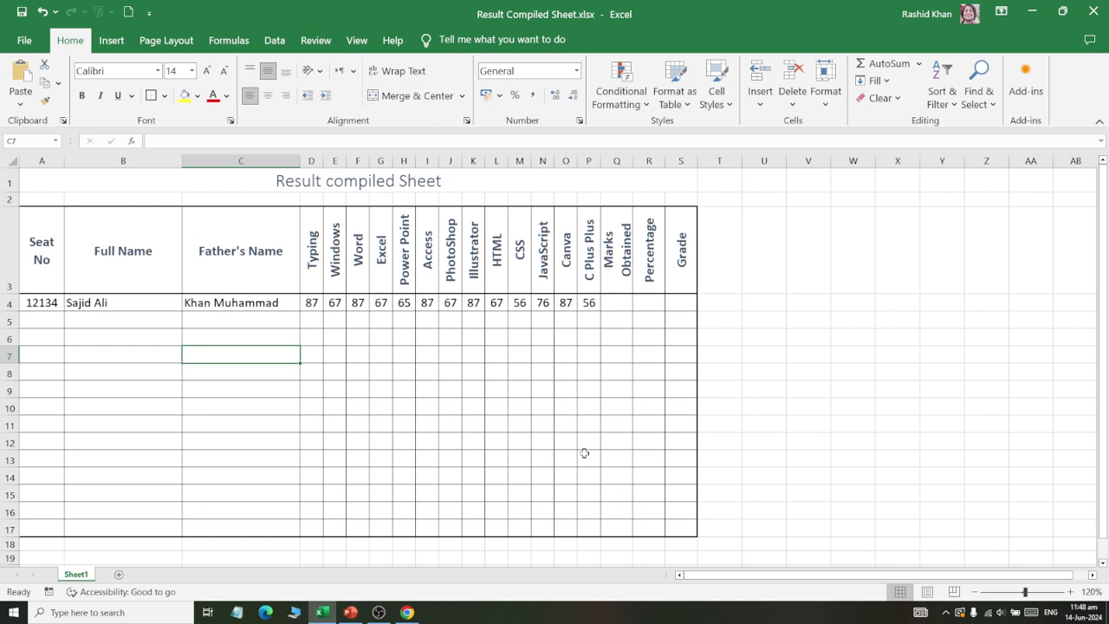
Enter the second student's seat number 12346, full name and father's name in row 5.
drag(32, 234, 681, 245)
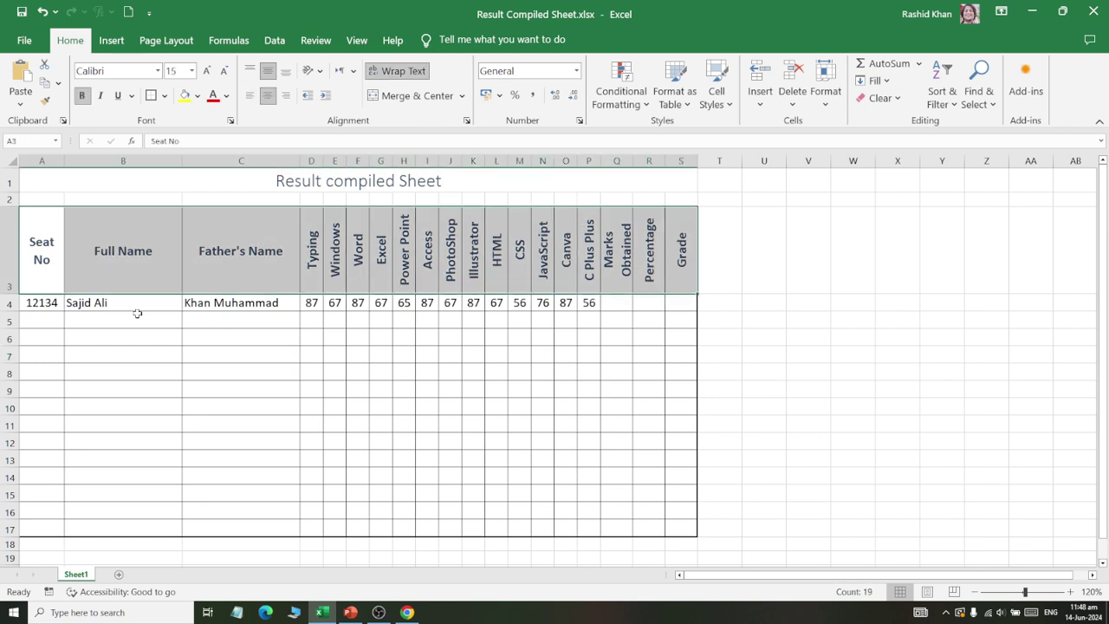
drag(28, 303, 589, 303)
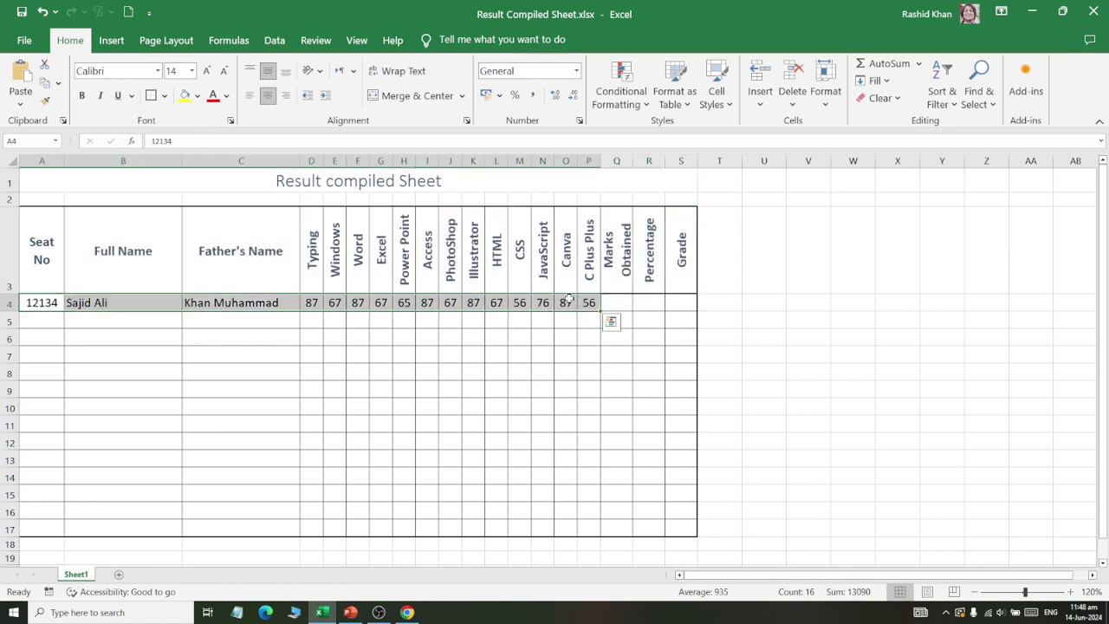
click(49, 318)
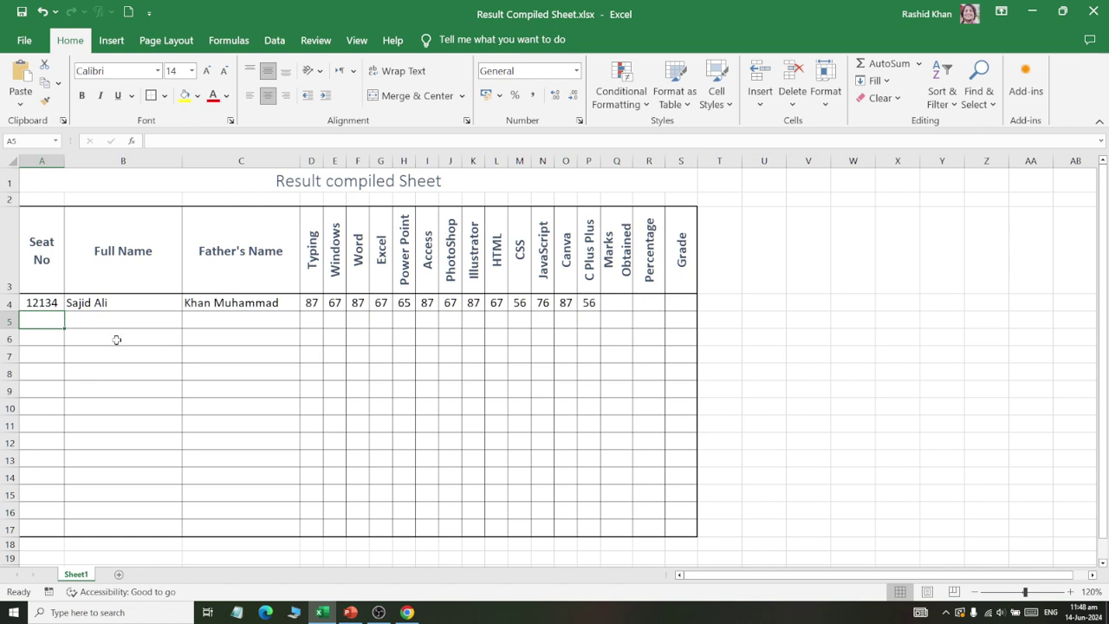
text(123)
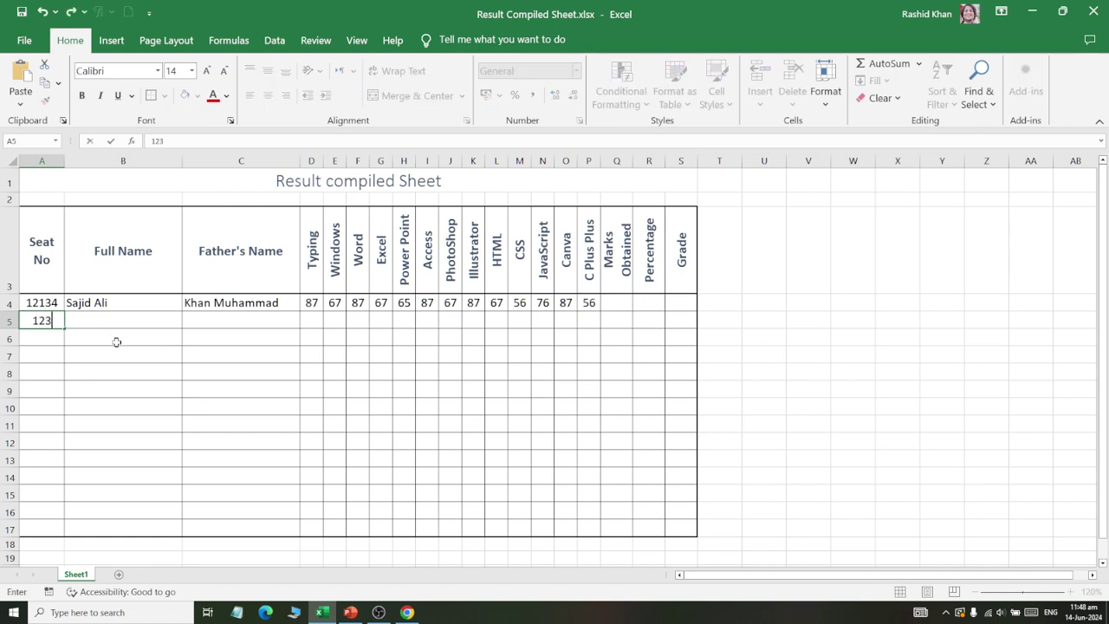
text(46)
key(Tab)
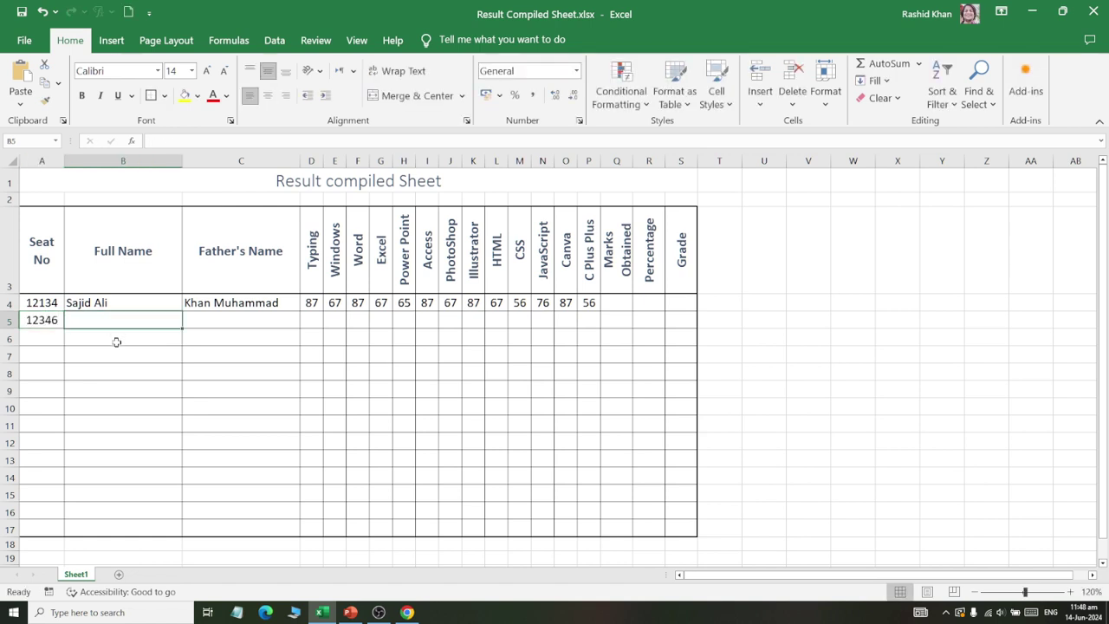
text(Jatin Ku)
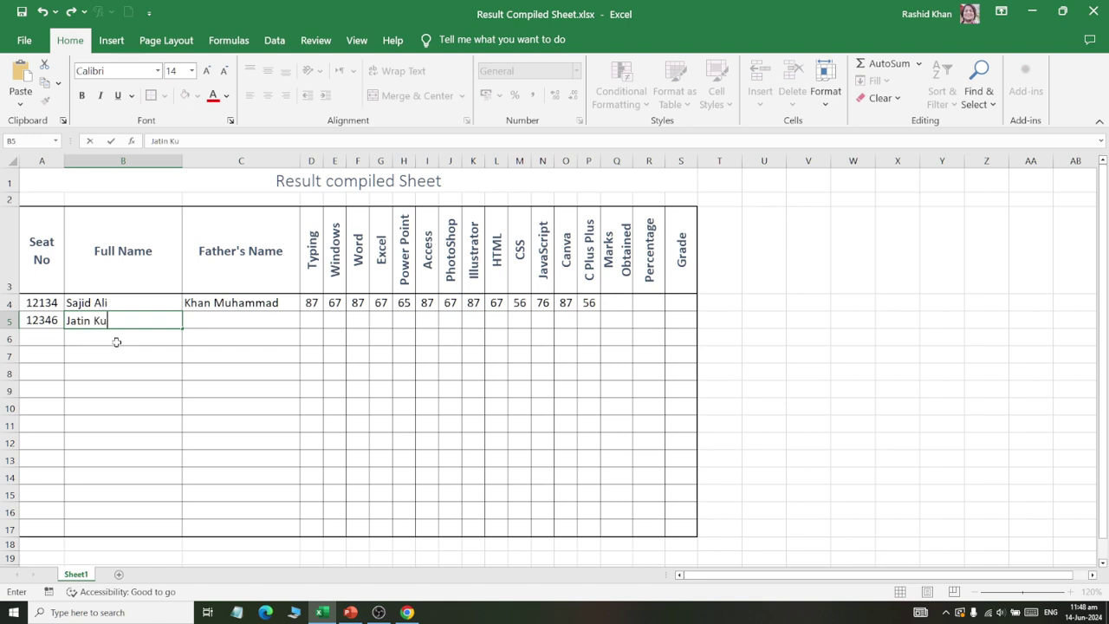
text(mar)
key(Tab)
text(Sadhu )
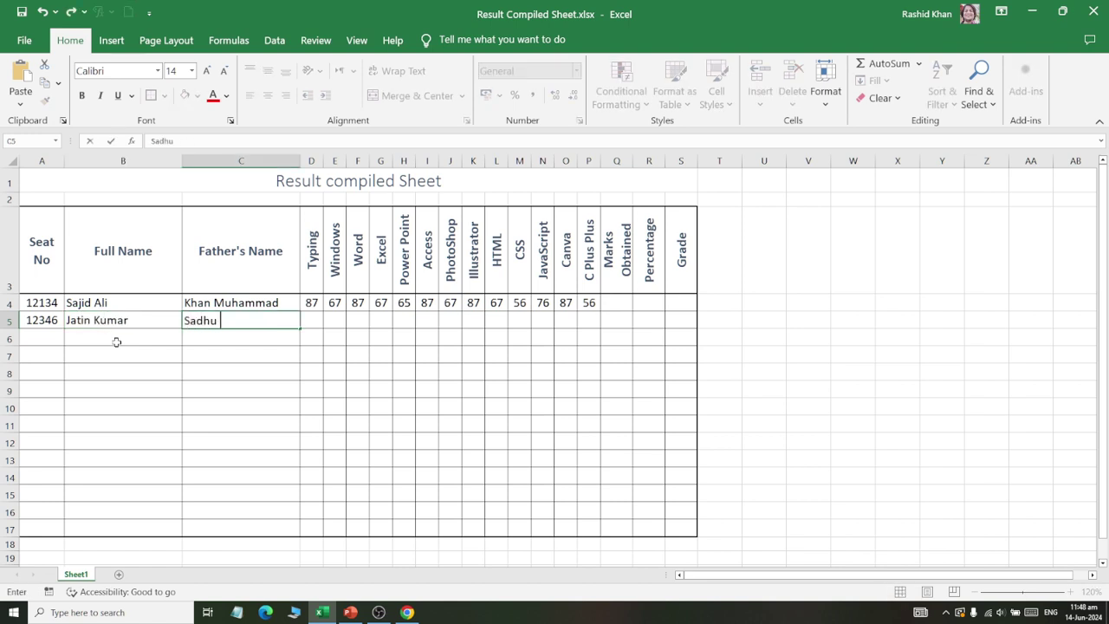
text(Mal)
key(Tab)
Fill in the subject marks 67, 56, 87, 76, 87, skip one cell, then 87, 98, 67, 875.
text(6)
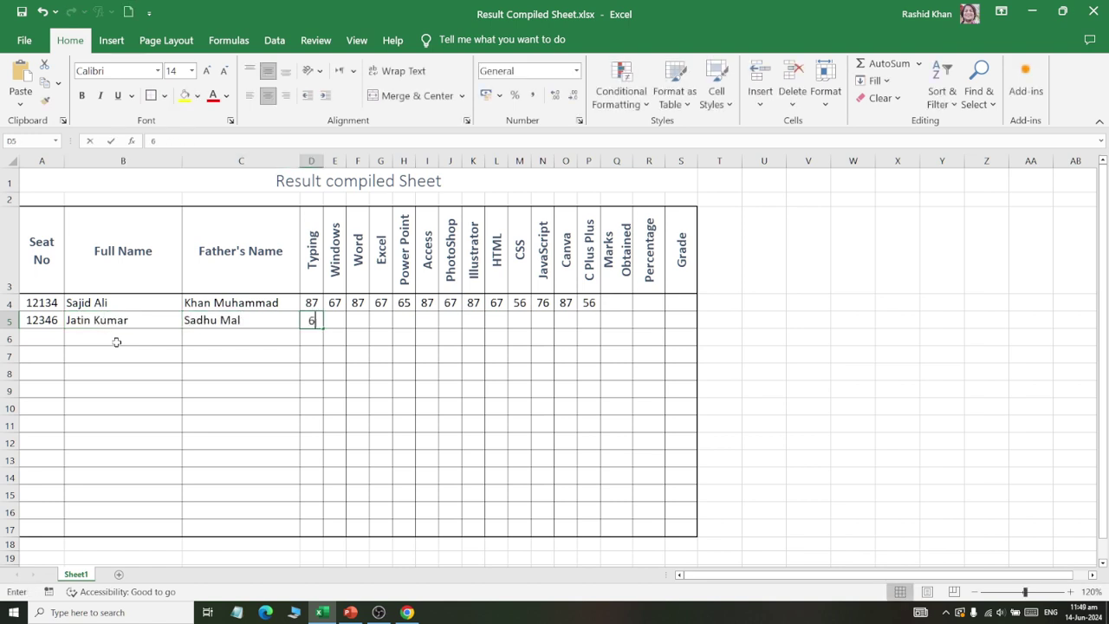
text(7)
key(Tab)
text(56)
key(Tab)
text(87)
key(Tab)
text(7)
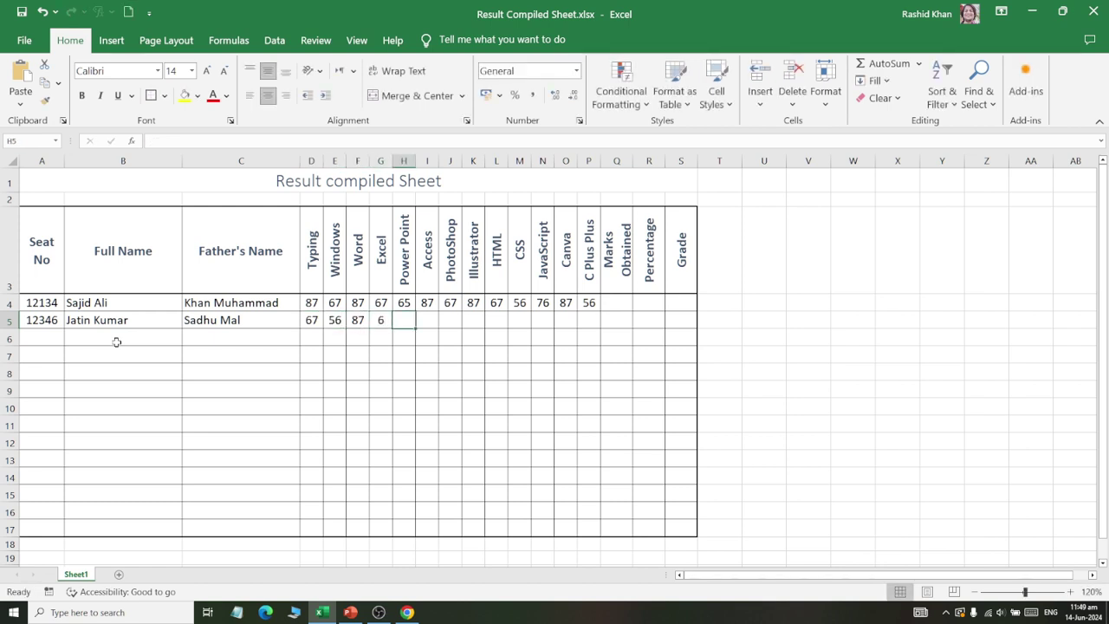
text(6)
key(Tab)
text(87)
key(Tab)
text(67)
key(Tab)
text(8)
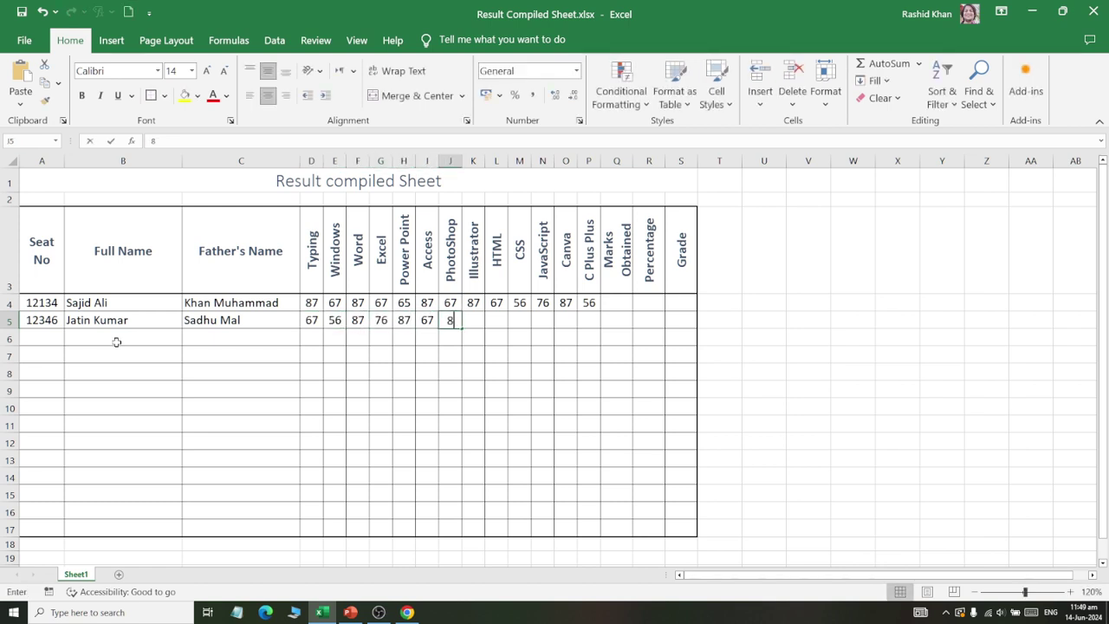
text(7)
key(Tab)
text(98)
key(Tab)
text(67)
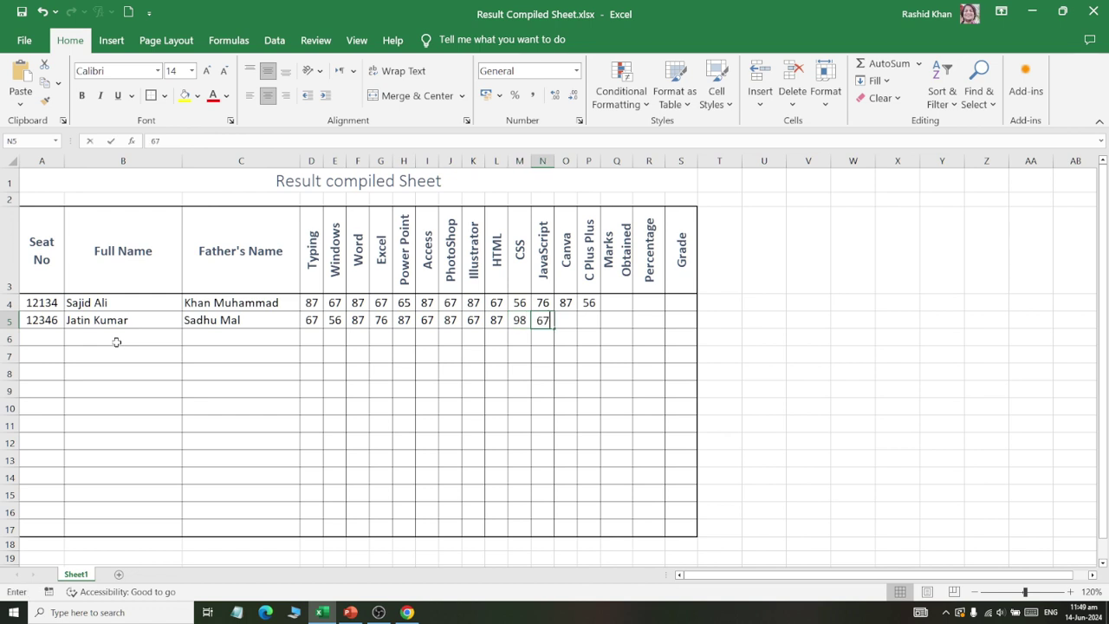
key(Tab)
text(87)
text(5)
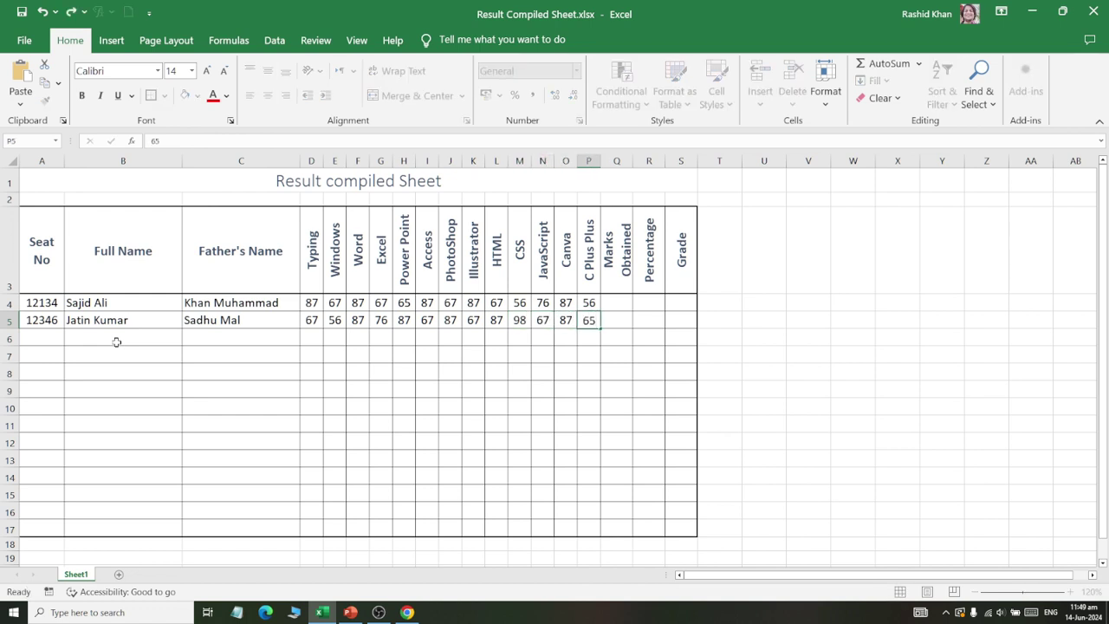
key(Return)
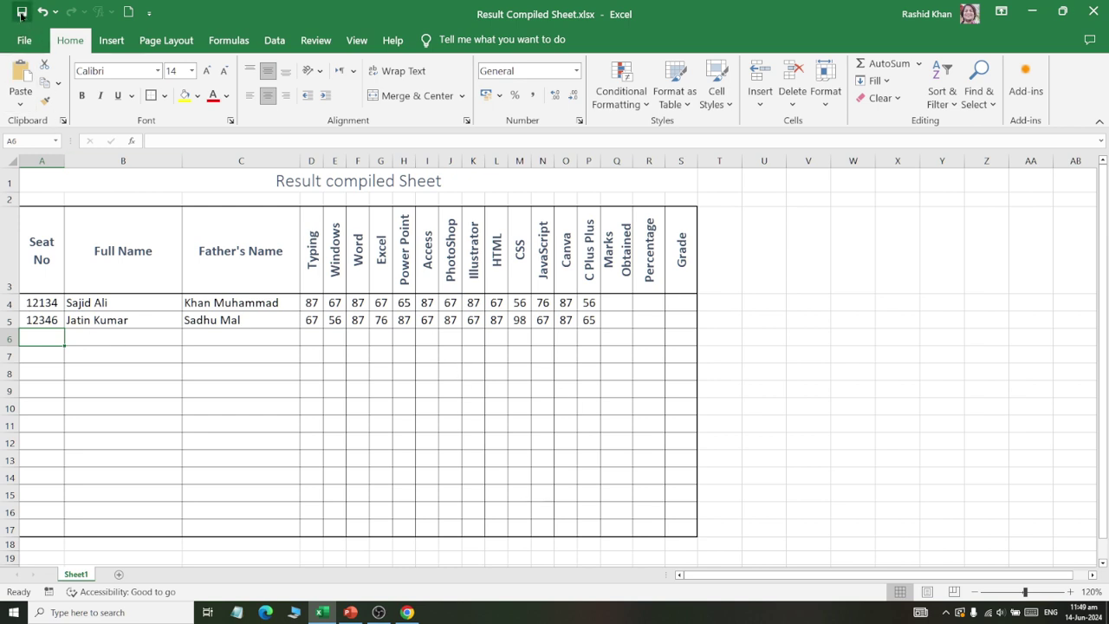
Shade the header cells A3:S3, Seat No through Grade, with a light blue fill.
drag(26, 249, 681, 251)
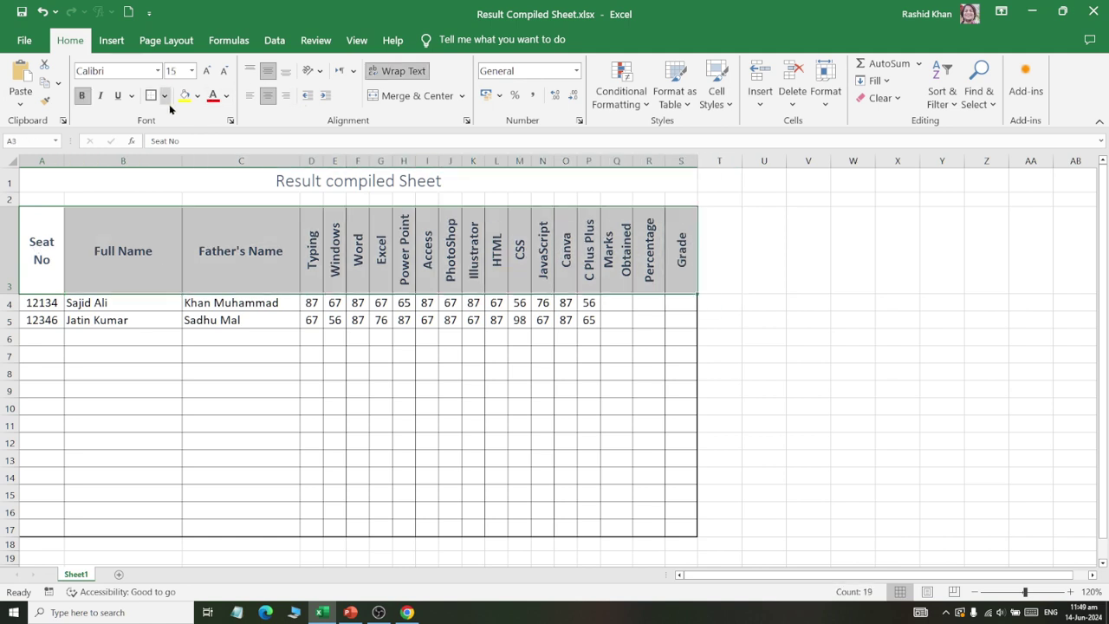
click(197, 95)
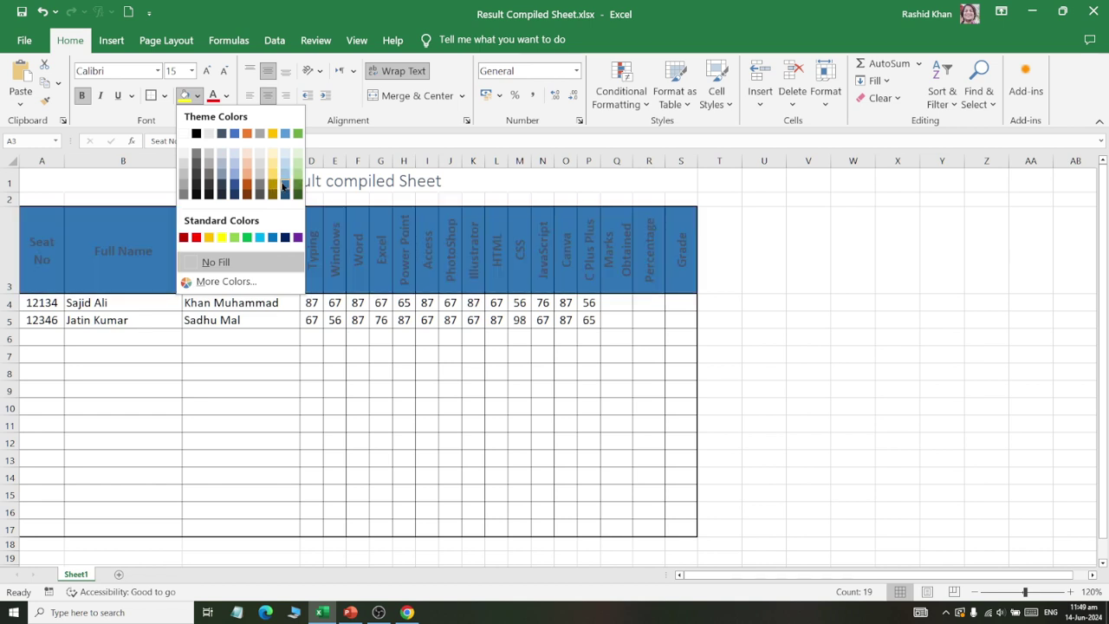
click(283, 172)
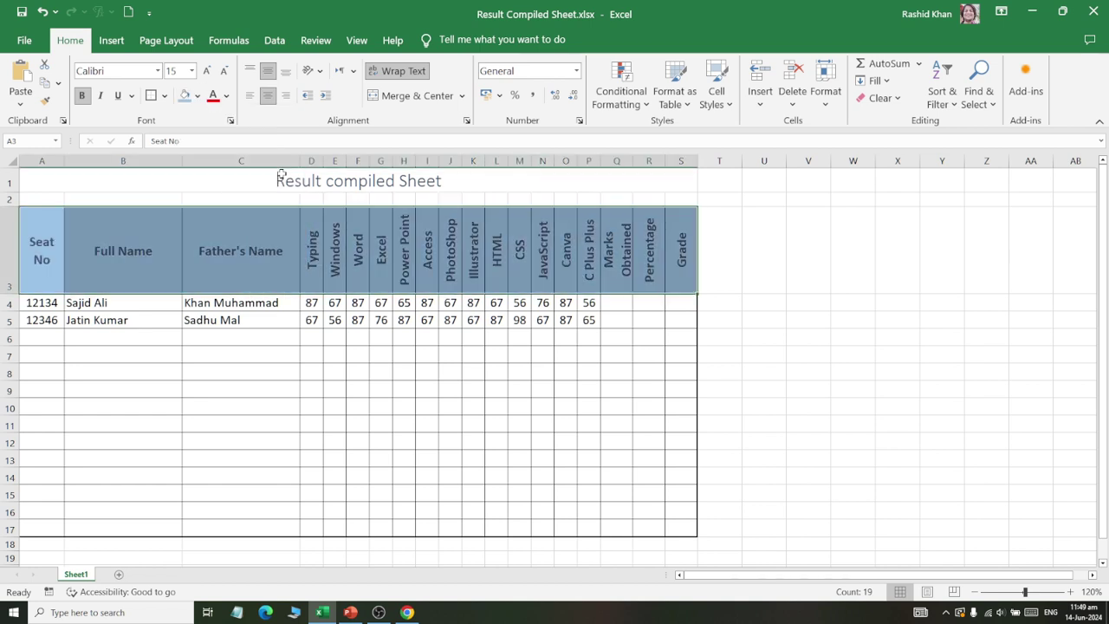
Fill table rows 5, 7 and 9 with light blue.
drag(33, 315, 677, 317)
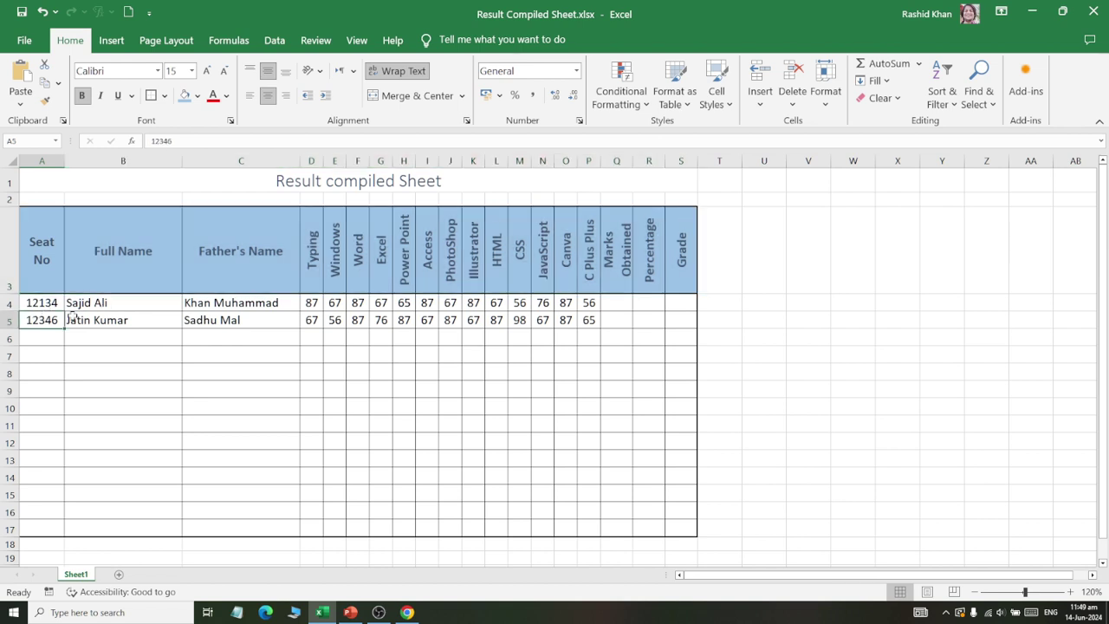
click(197, 95)
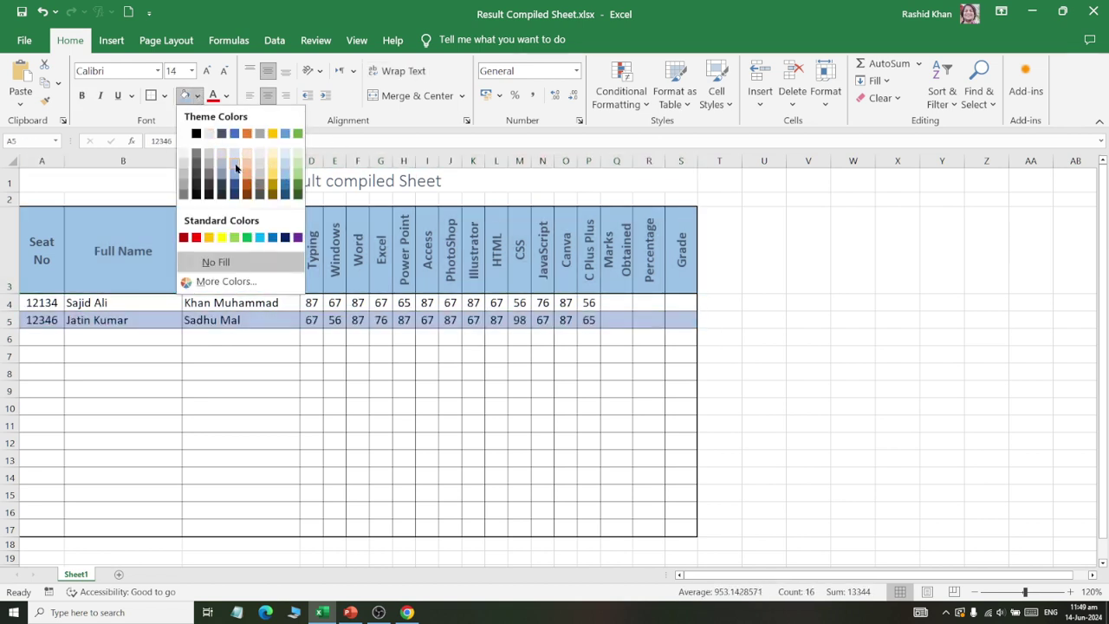
click(232, 163)
drag(40, 353, 684, 352)
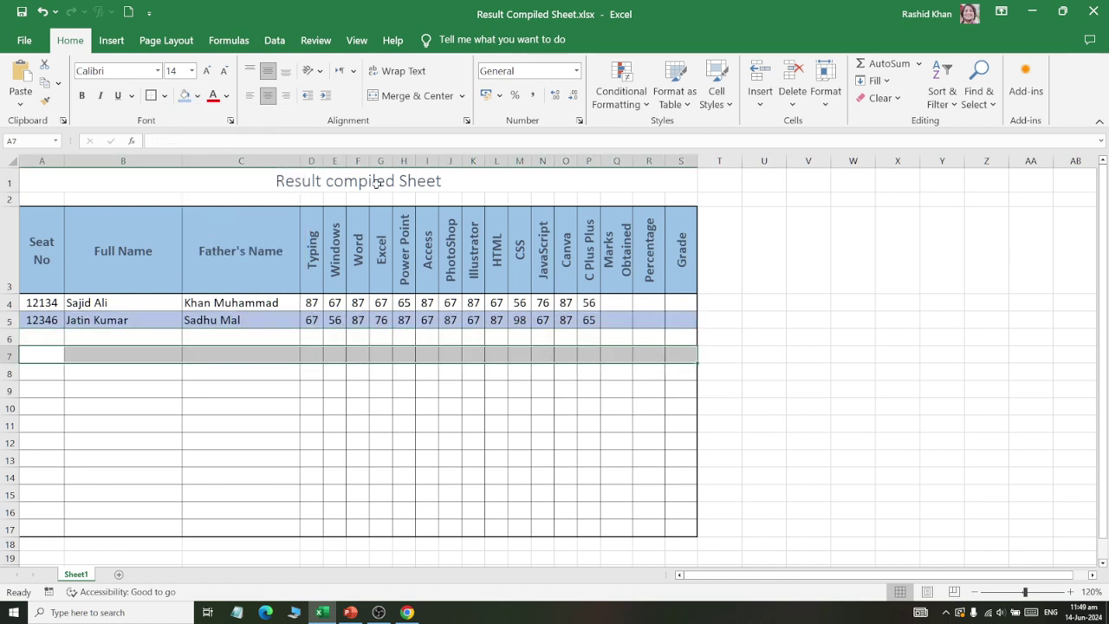
click(184, 96)
drag(36, 392, 681, 392)
click(185, 95)
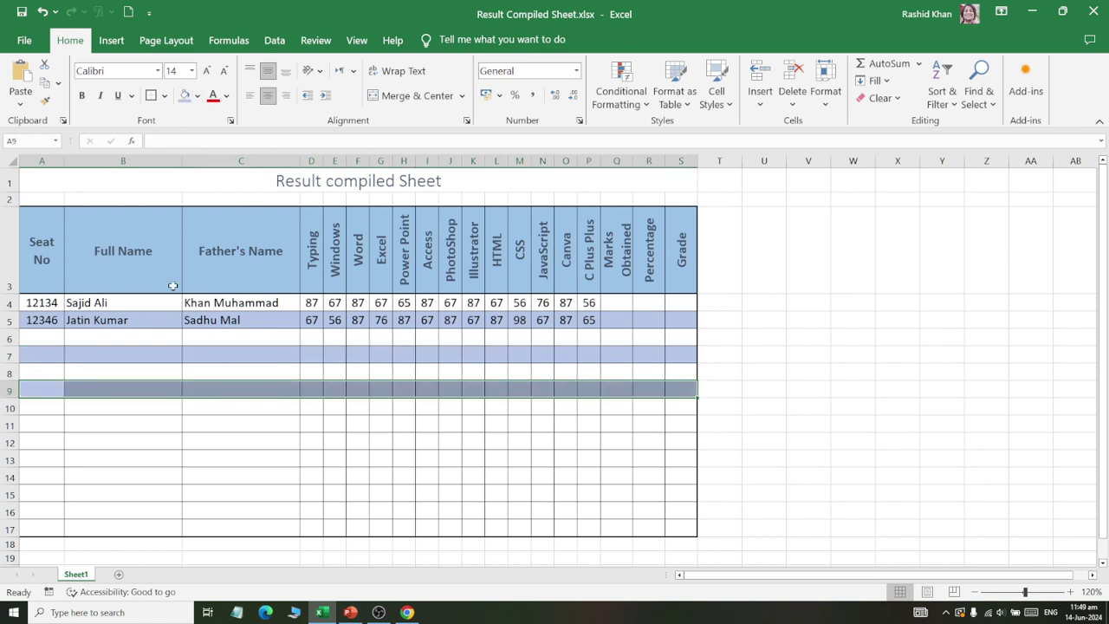
Fill table rows 11, 13, 15 and 17 with the same light blue.
drag(38, 425, 685, 425)
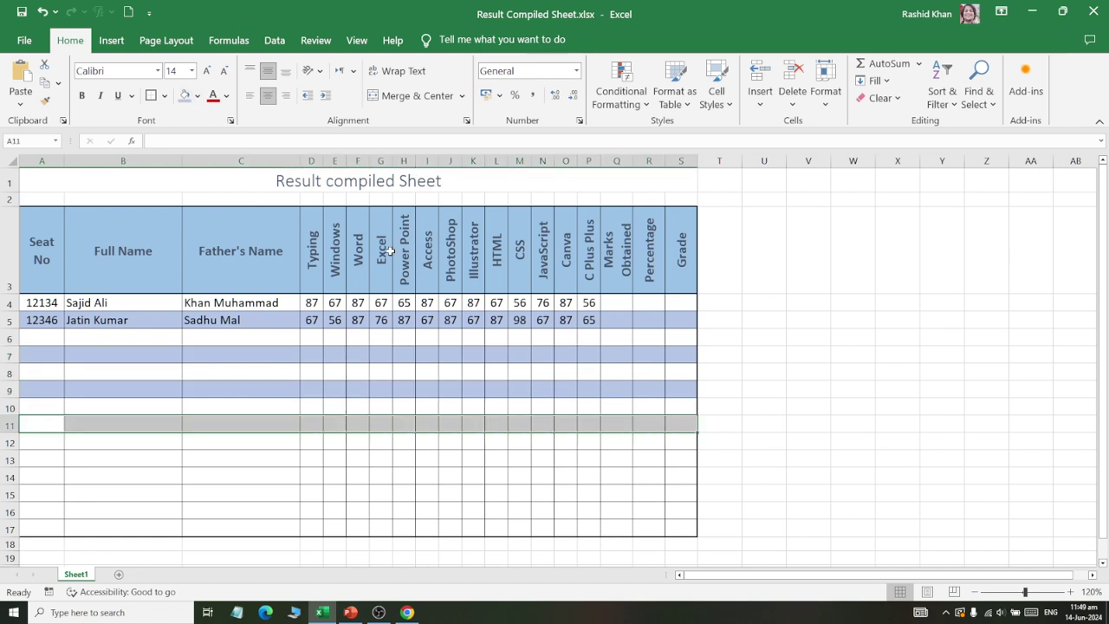
click(185, 95)
drag(46, 459, 679, 456)
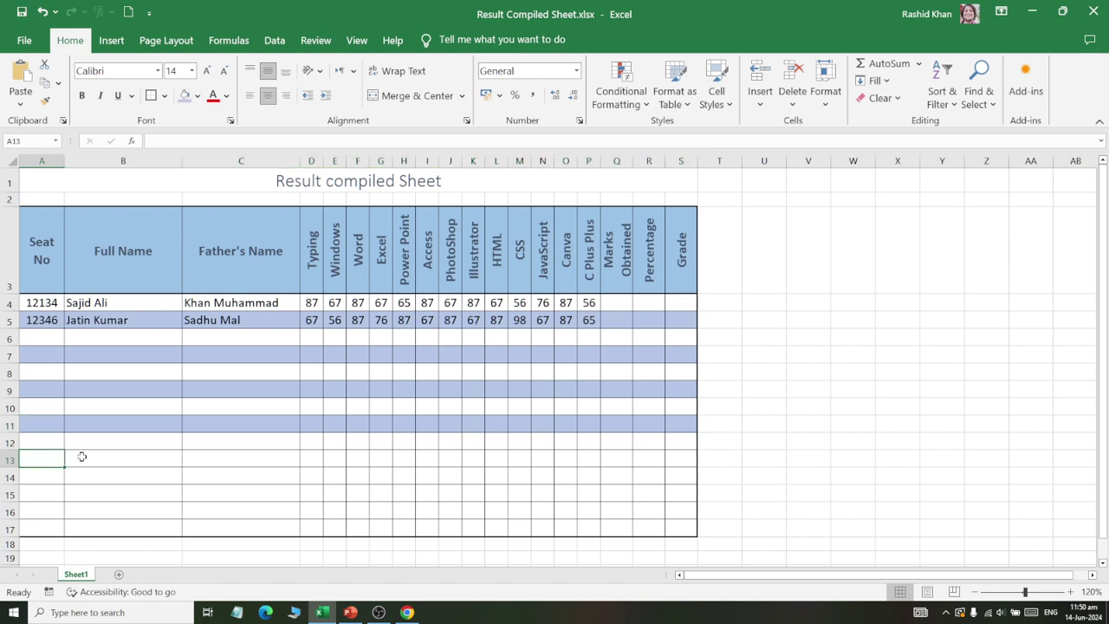
click(185, 96)
drag(35, 493, 681, 490)
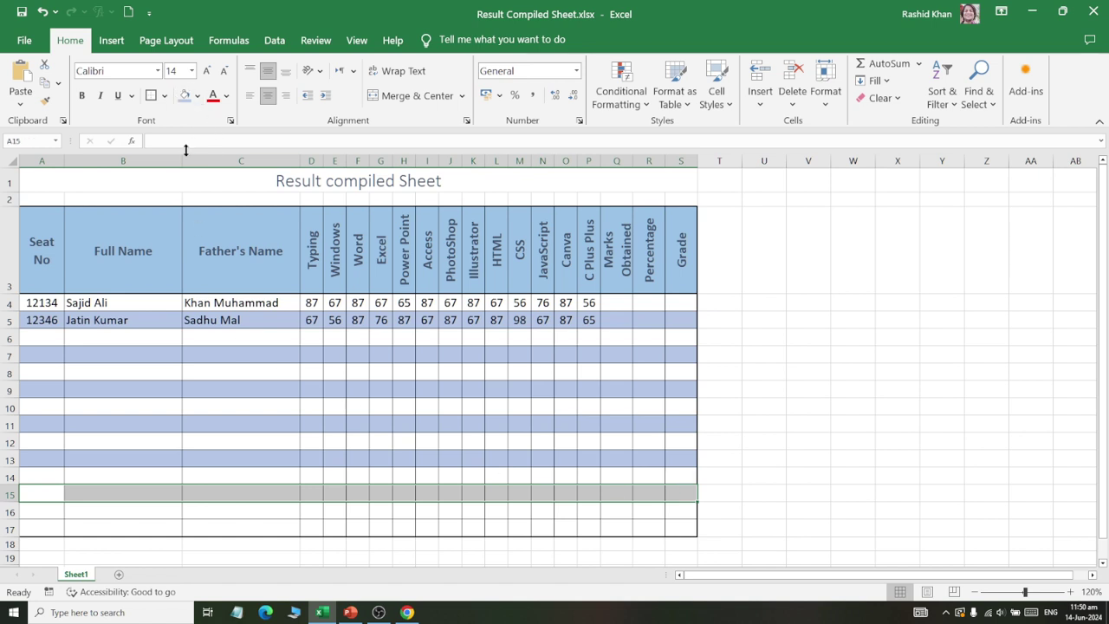
click(184, 95)
drag(40, 528, 668, 526)
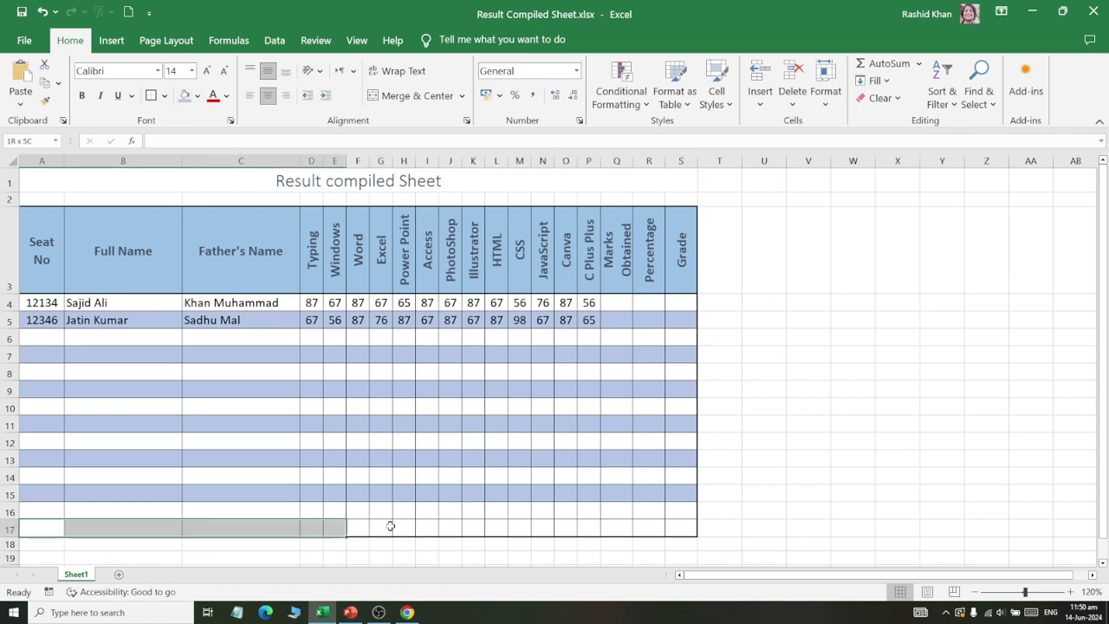
click(185, 95)
click(253, 373)
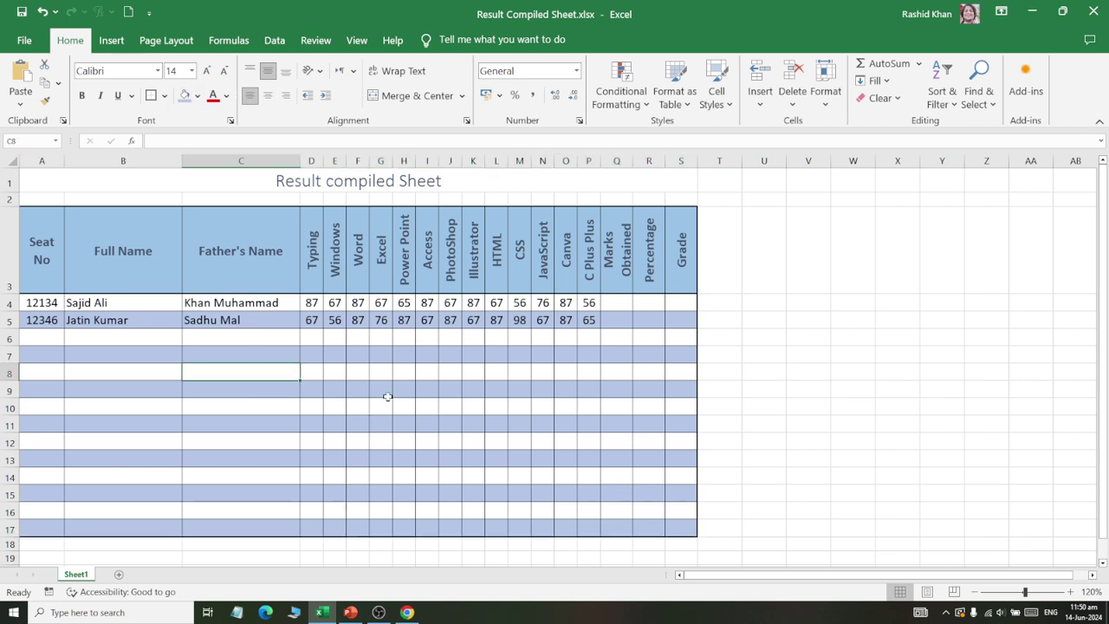
Give the merged 'Result compiled Sheet' title a dark navy fill and white text.
click(260, 178)
click(198, 95)
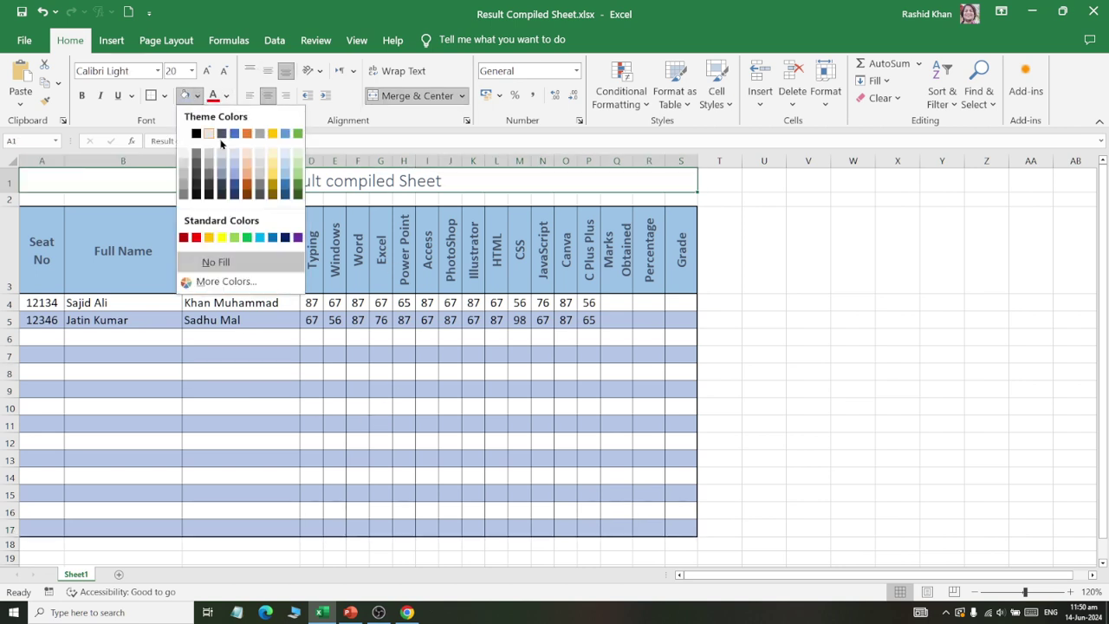
click(221, 193)
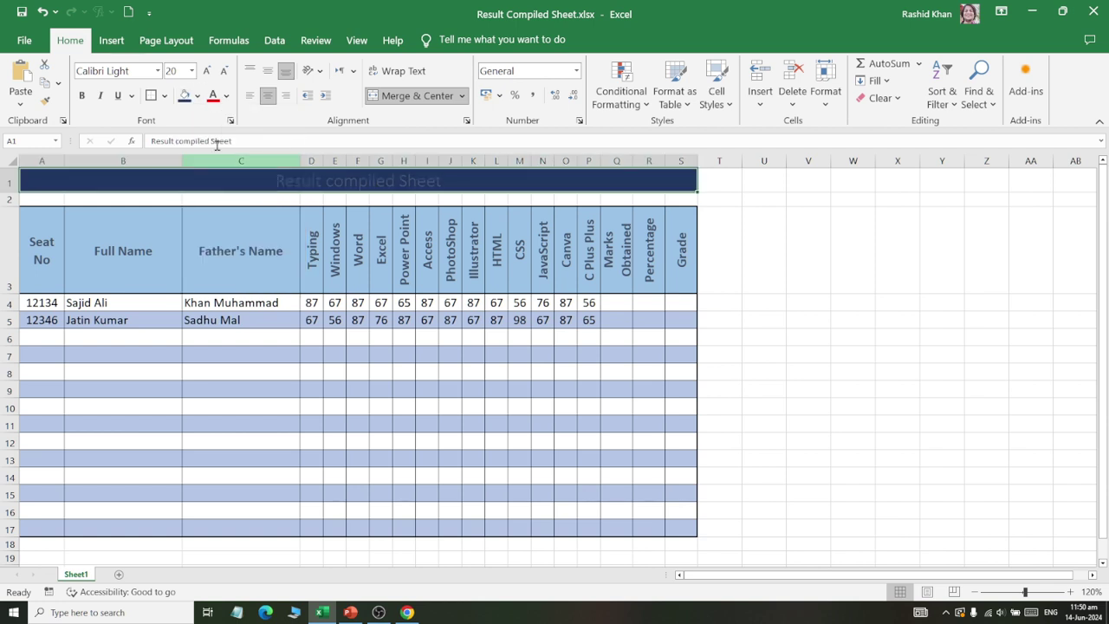
click(226, 95)
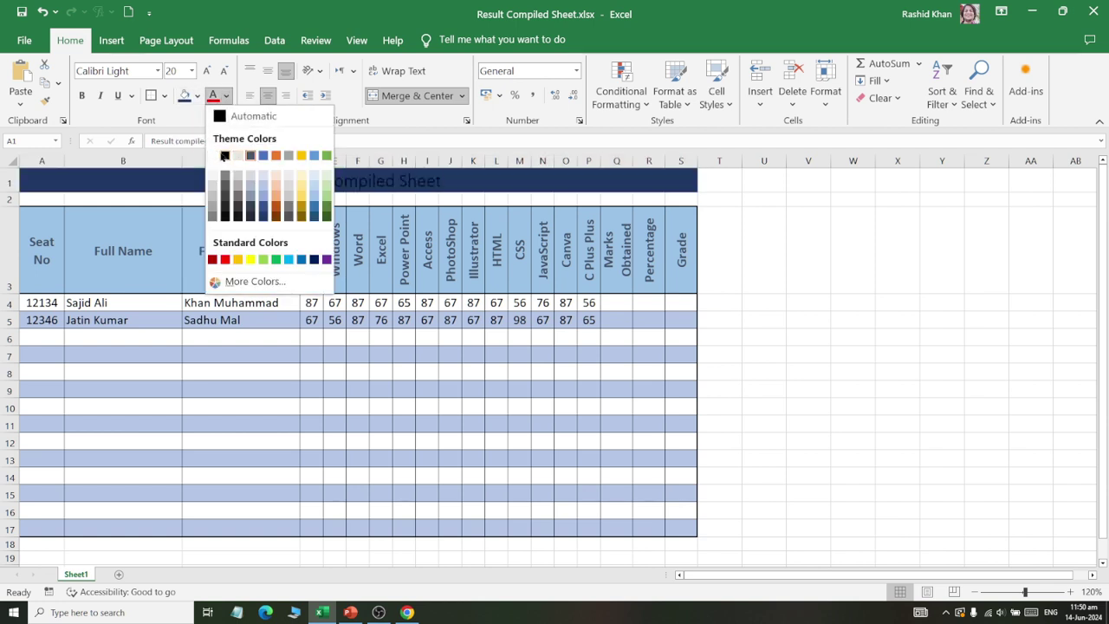
click(213, 156)
click(401, 421)
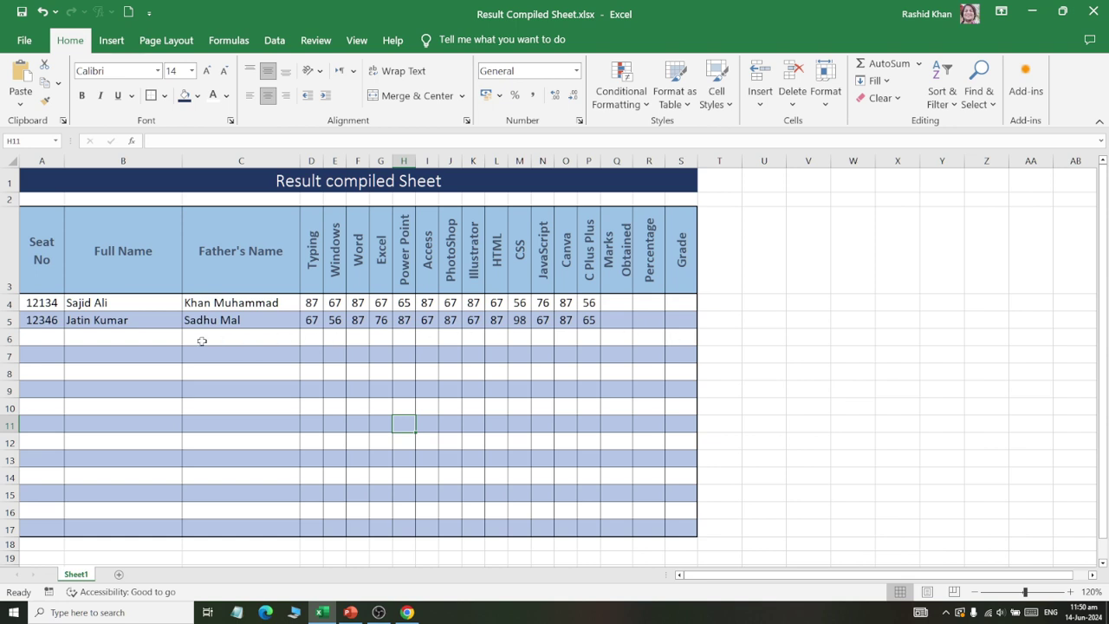
Insert blank sheet rows above row 6 and above the title in row 1.
click(88, 341)
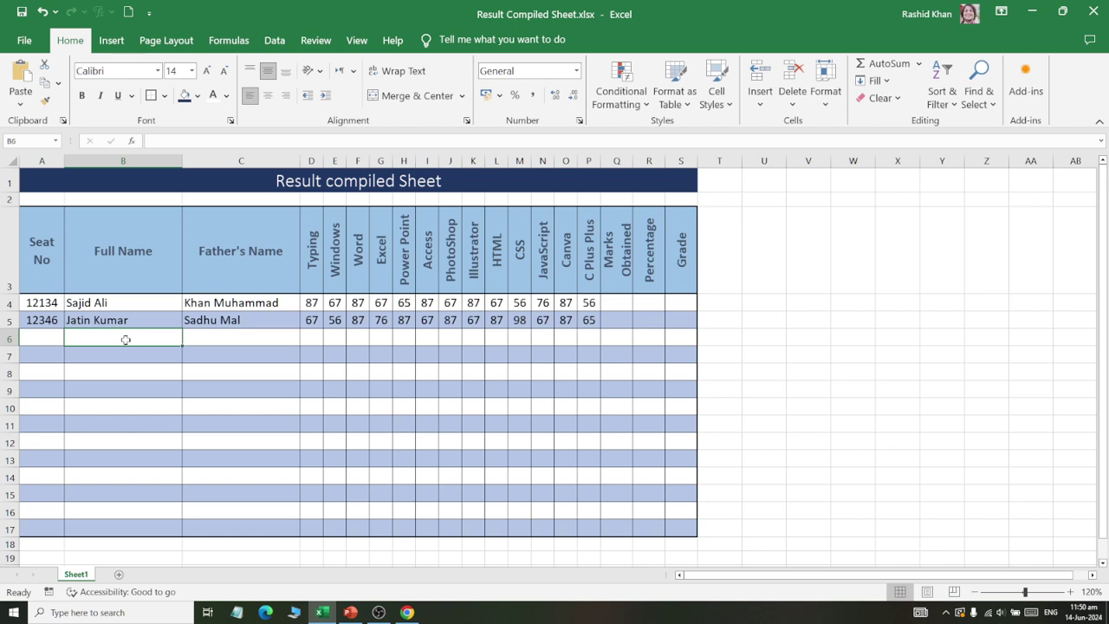
click(760, 103)
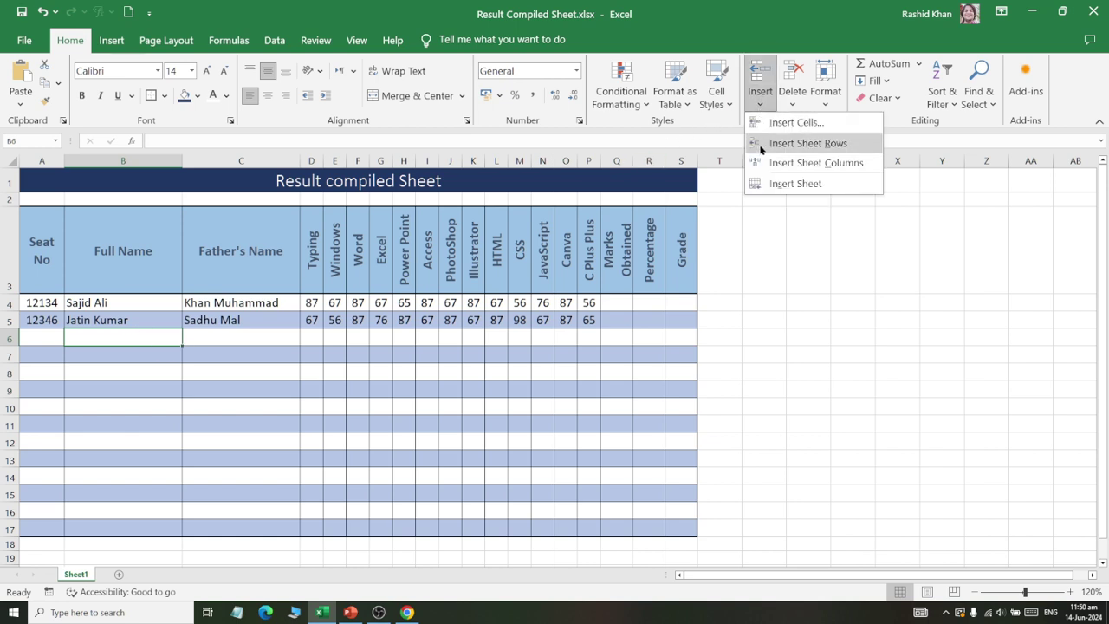
click(760, 147)
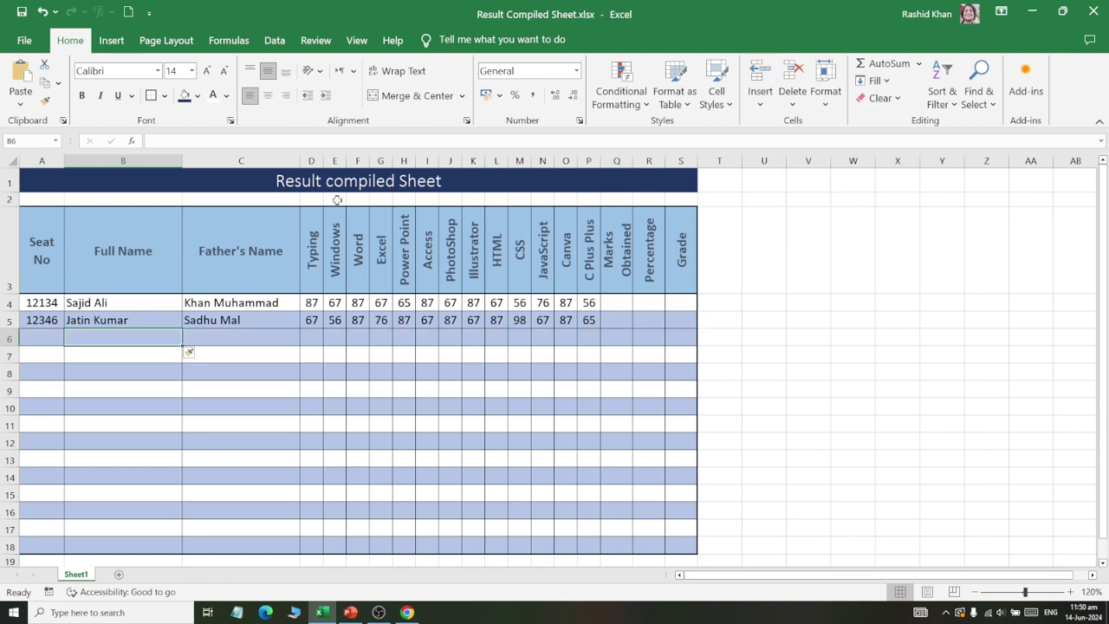
click(154, 184)
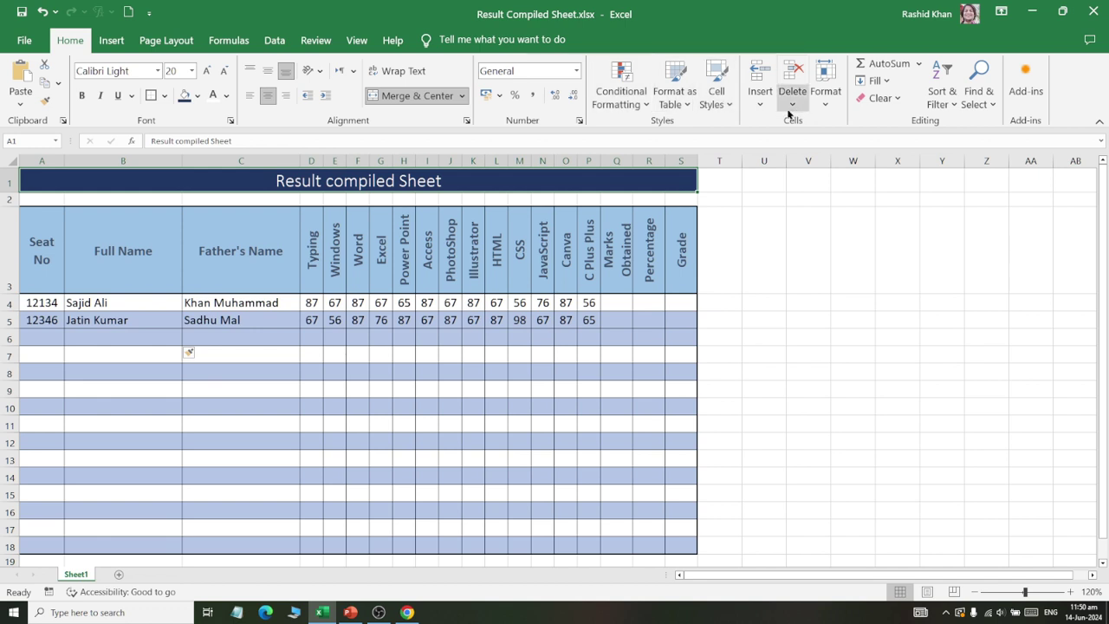
click(759, 104)
click(774, 140)
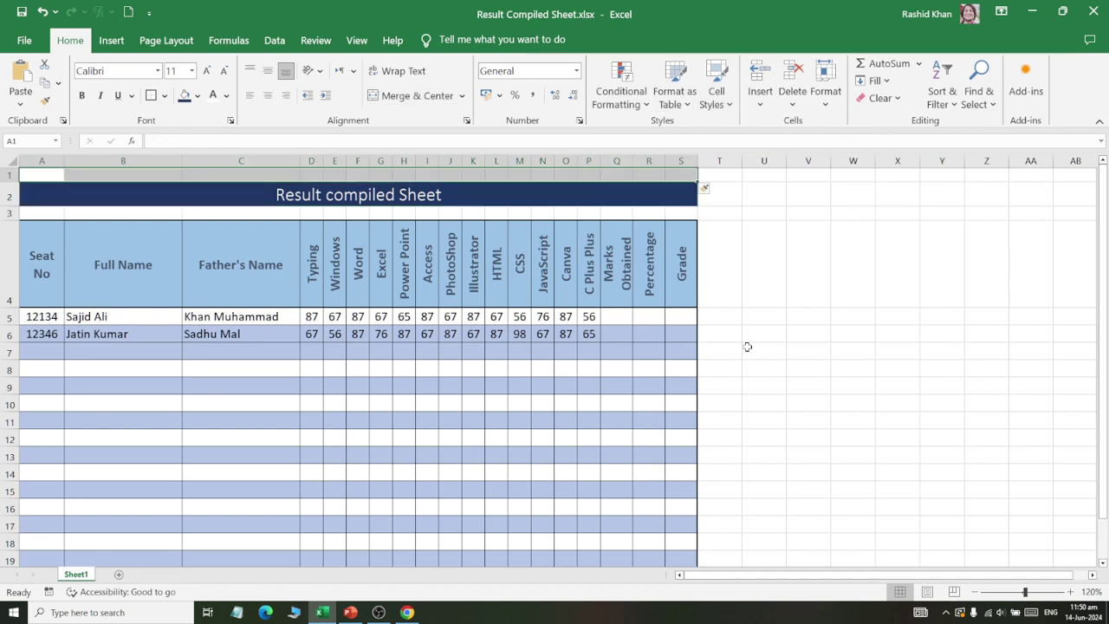
Delete the newly inserted empty row above the title.
click(39, 175)
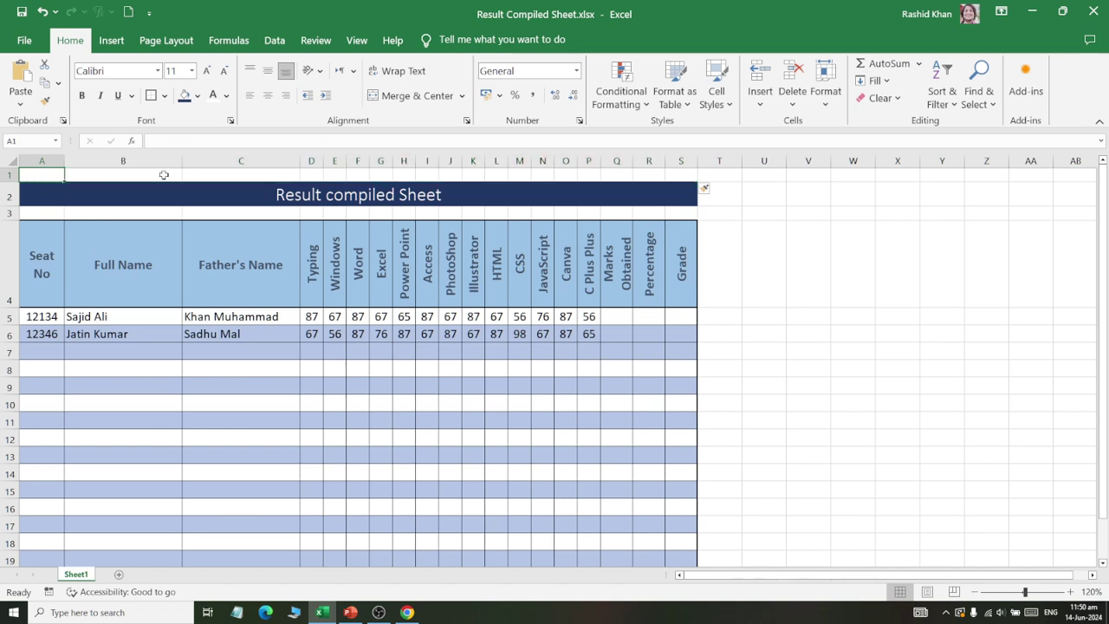
click(163, 175)
click(357, 177)
click(499, 175)
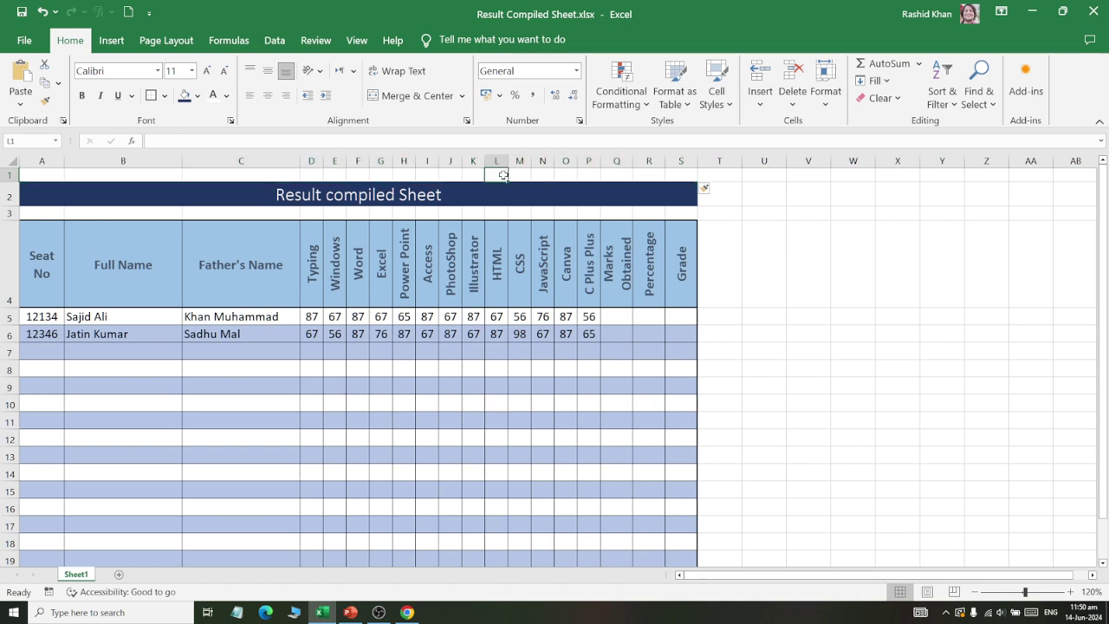
click(611, 176)
click(790, 100)
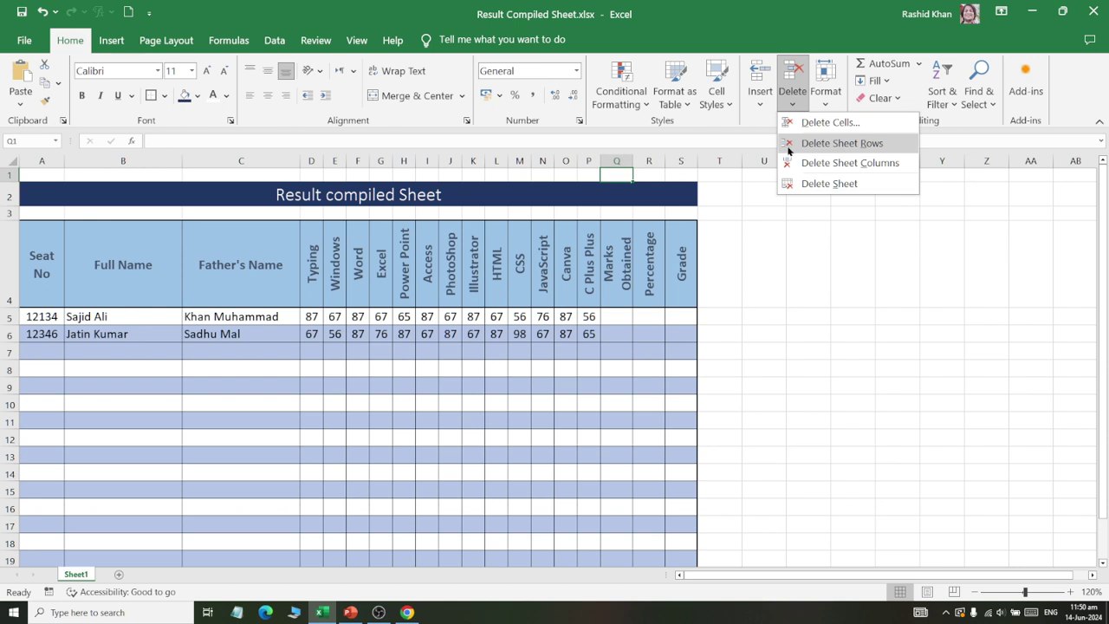
click(841, 143)
Delete the empty row 6, then delete row 2 and undo that deletion.
click(86, 335)
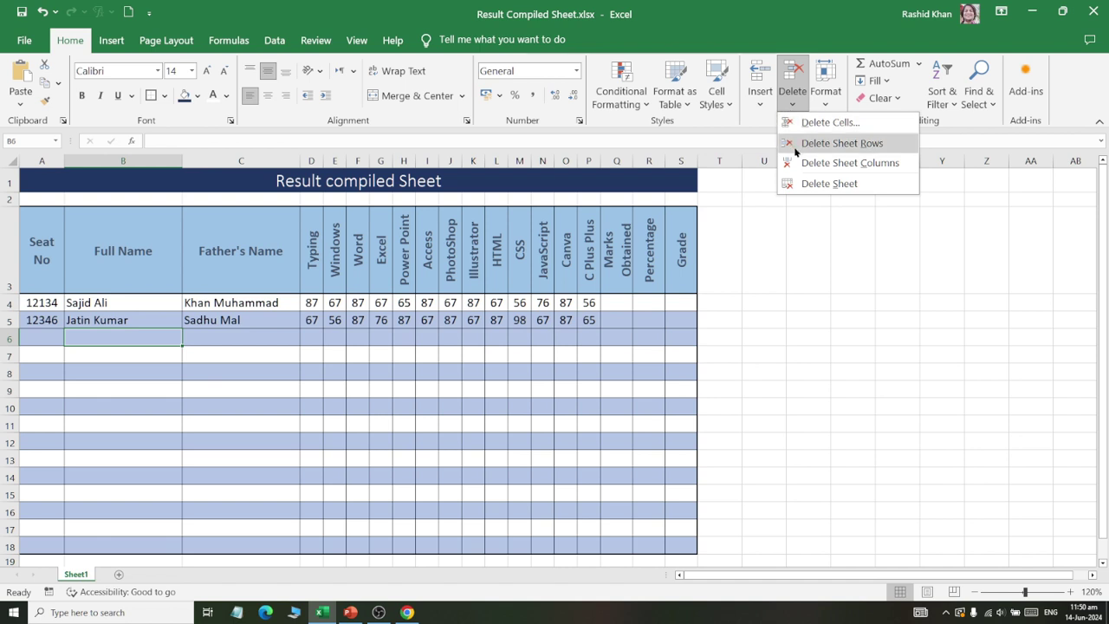
click(815, 143)
click(541, 443)
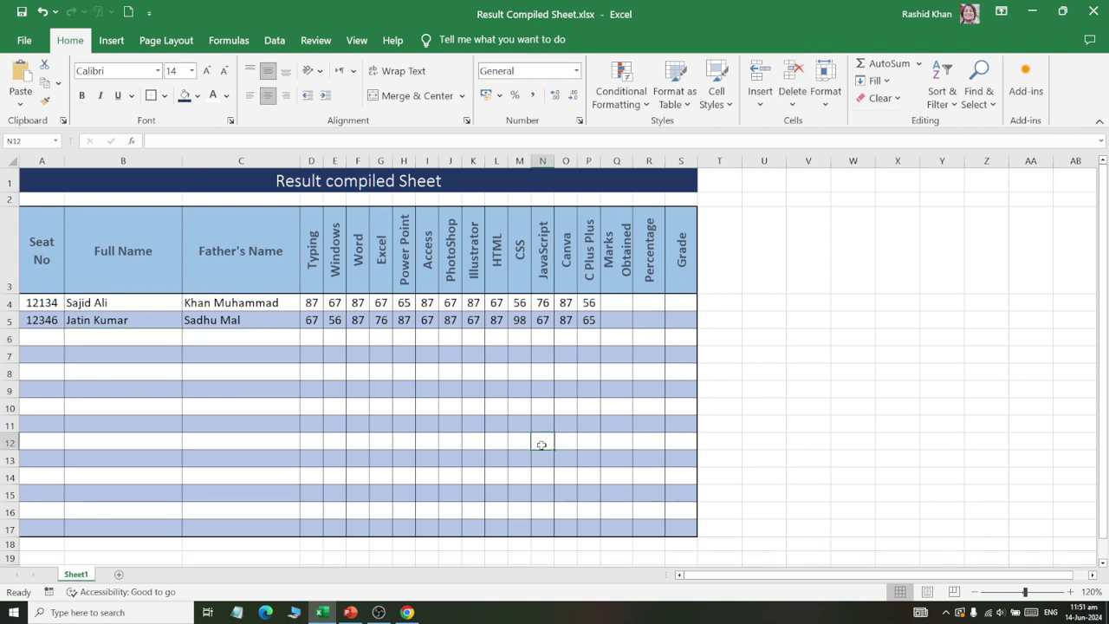
click(118, 199)
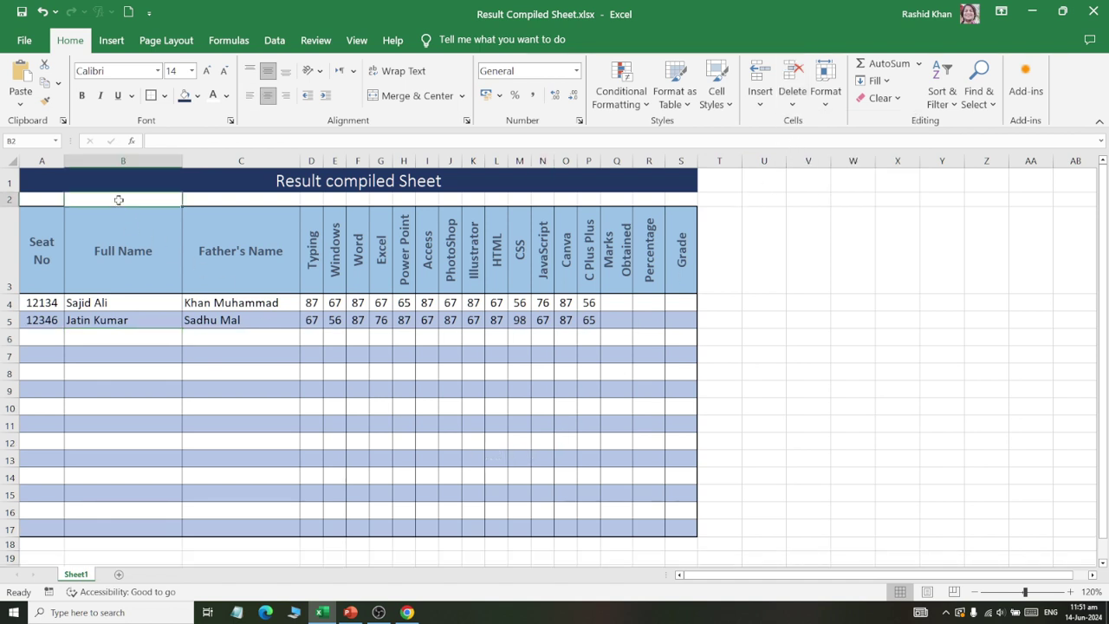
click(801, 103)
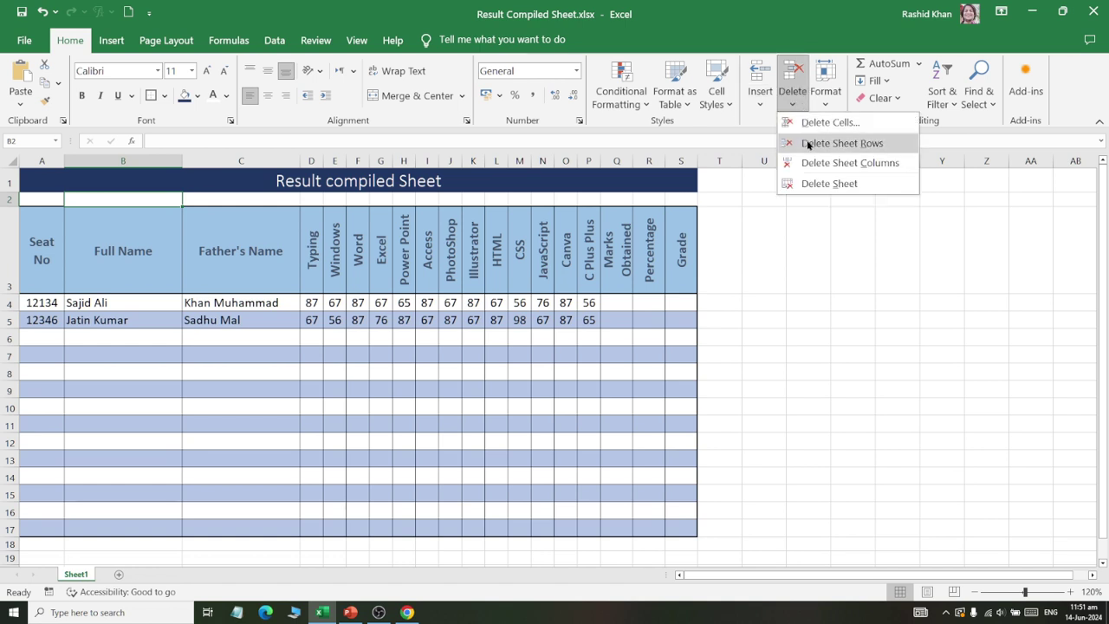
click(810, 143)
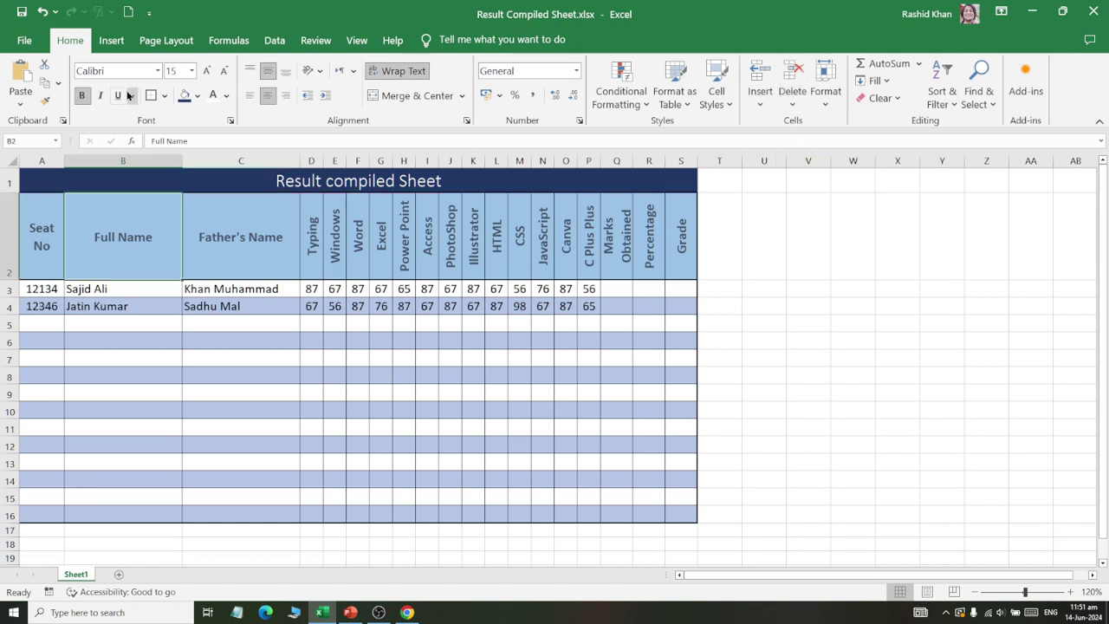
click(40, 12)
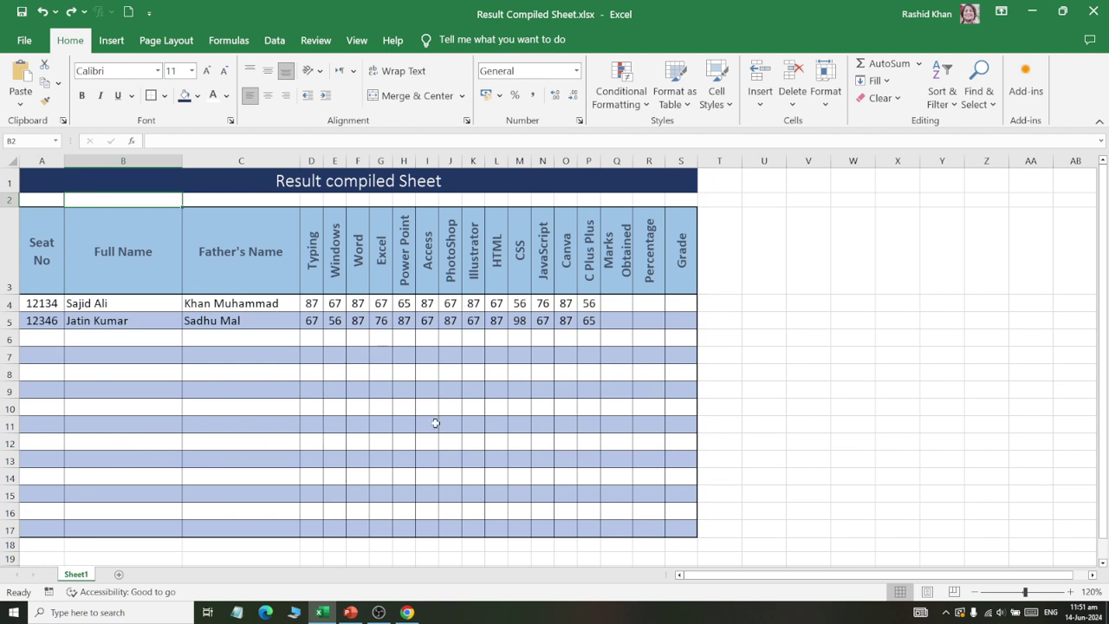
click(614, 321)
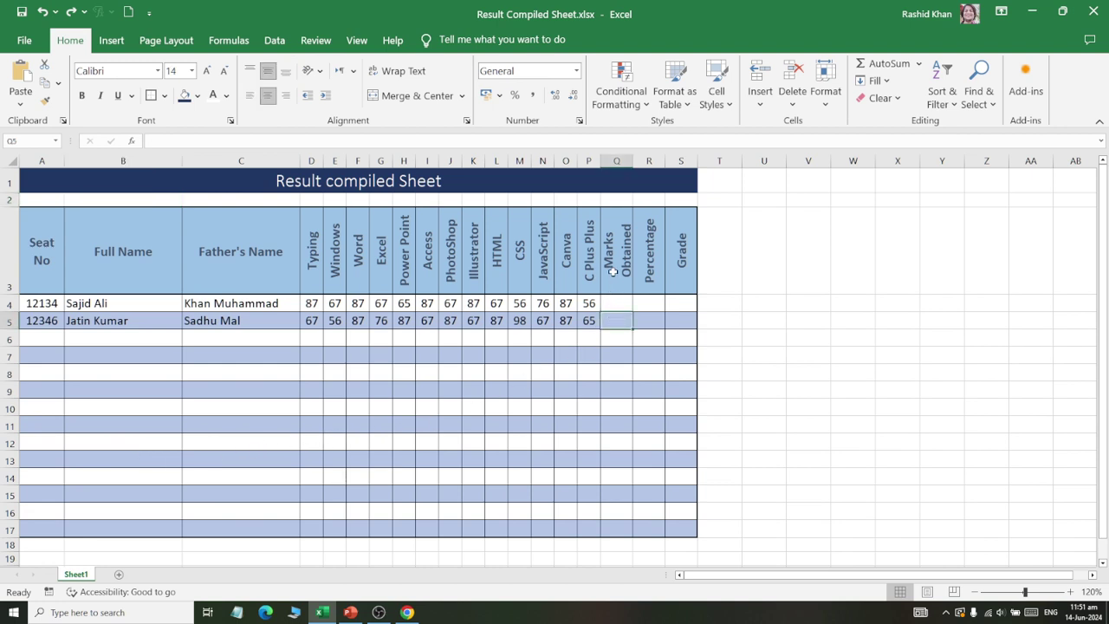
click(613, 278)
click(616, 371)
click(617, 477)
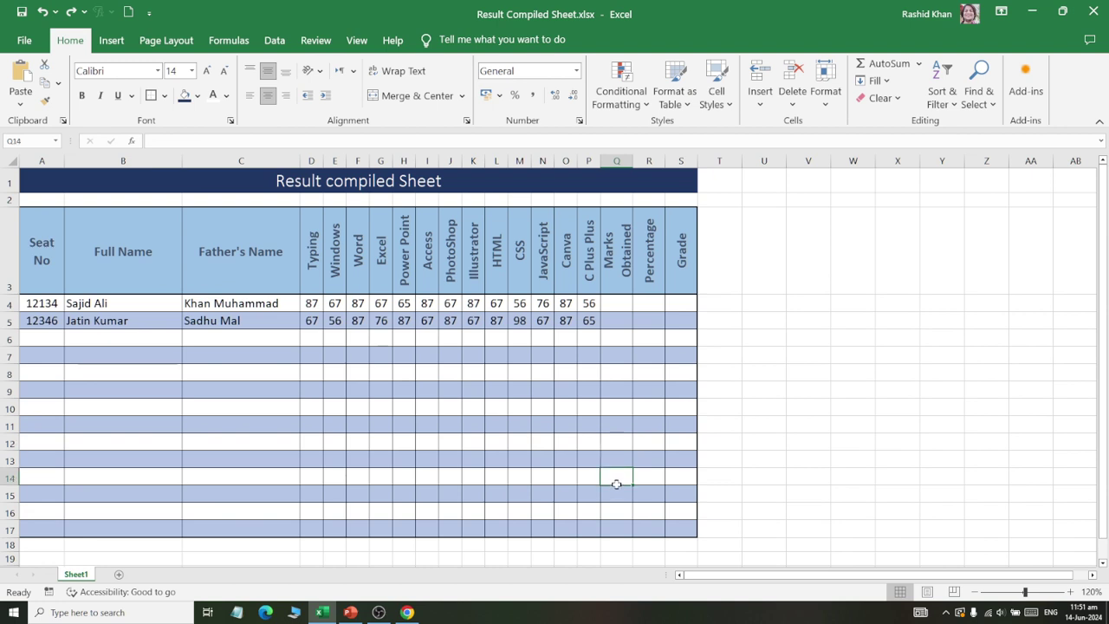
click(788, 105)
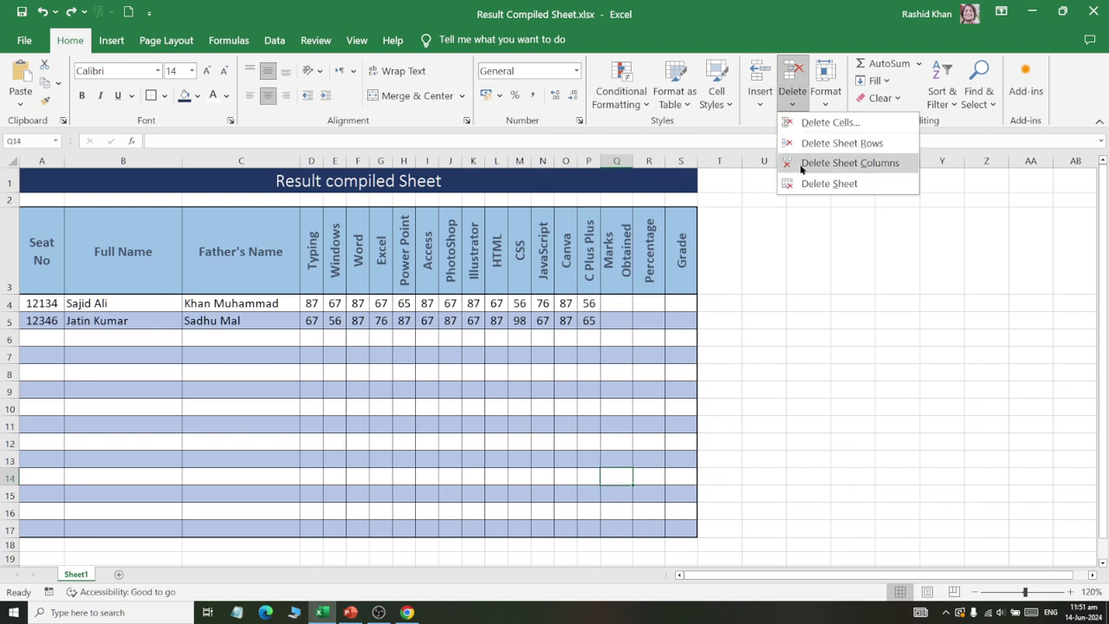
click(799, 163)
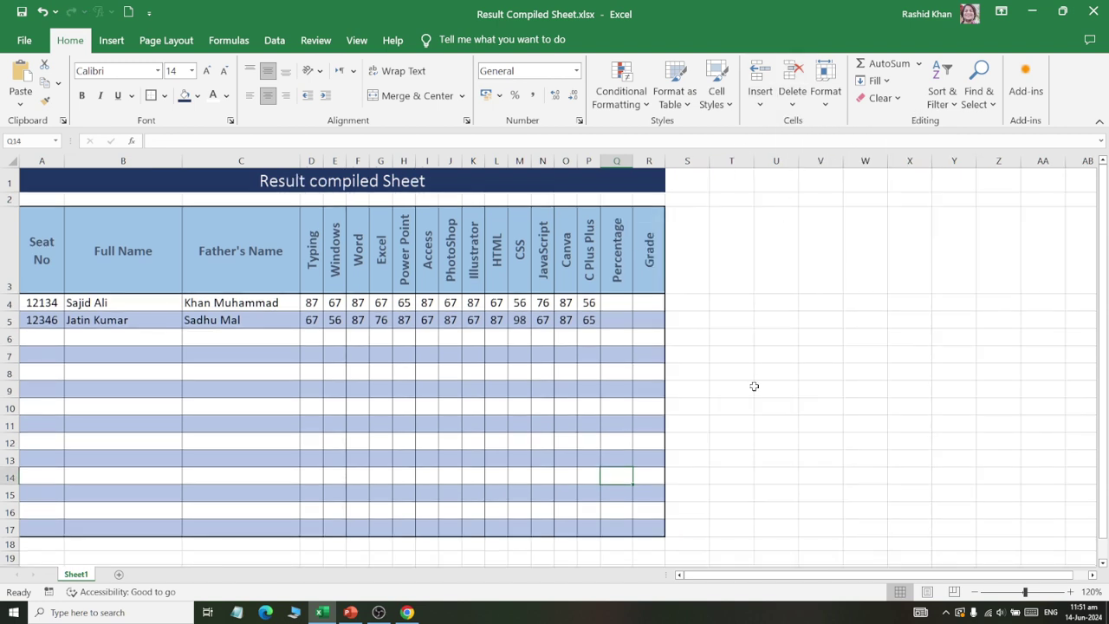
click(42, 12)
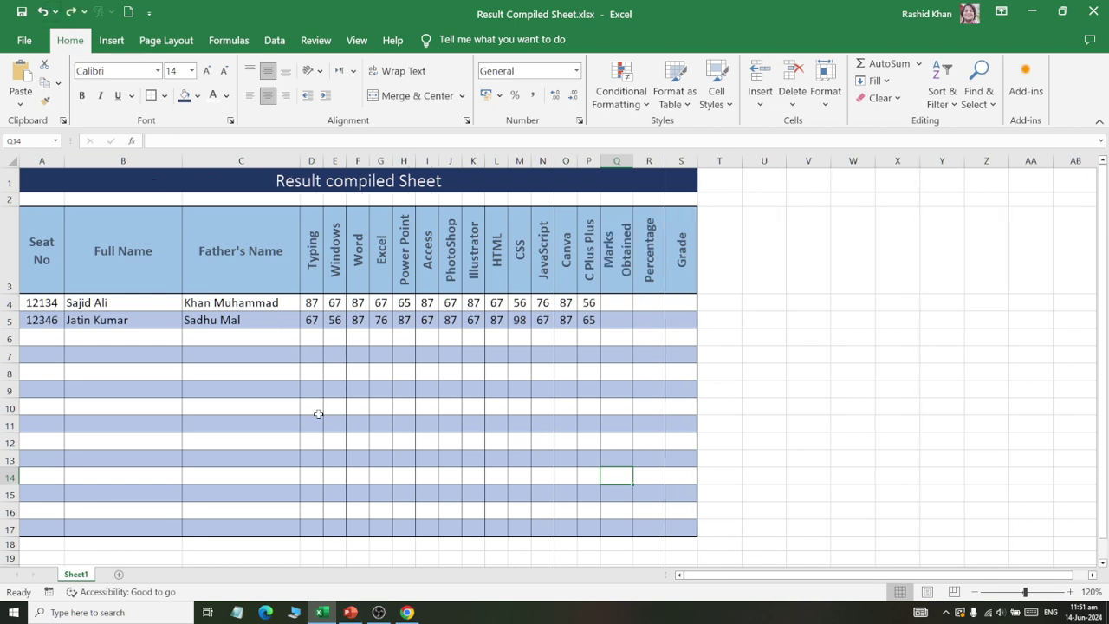
click(361, 356)
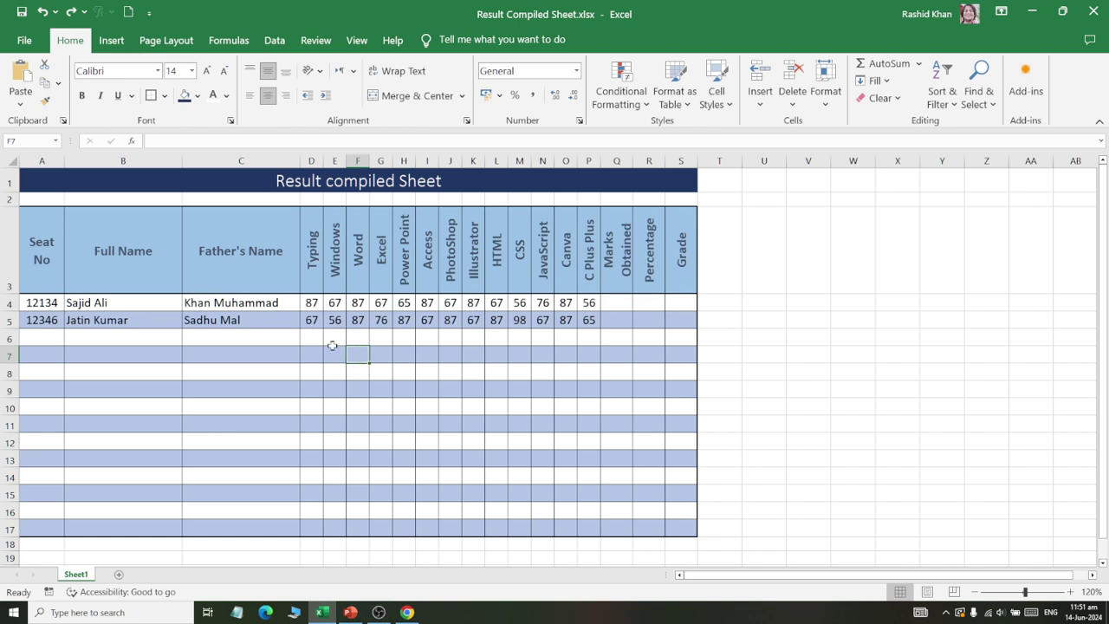
click(333, 340)
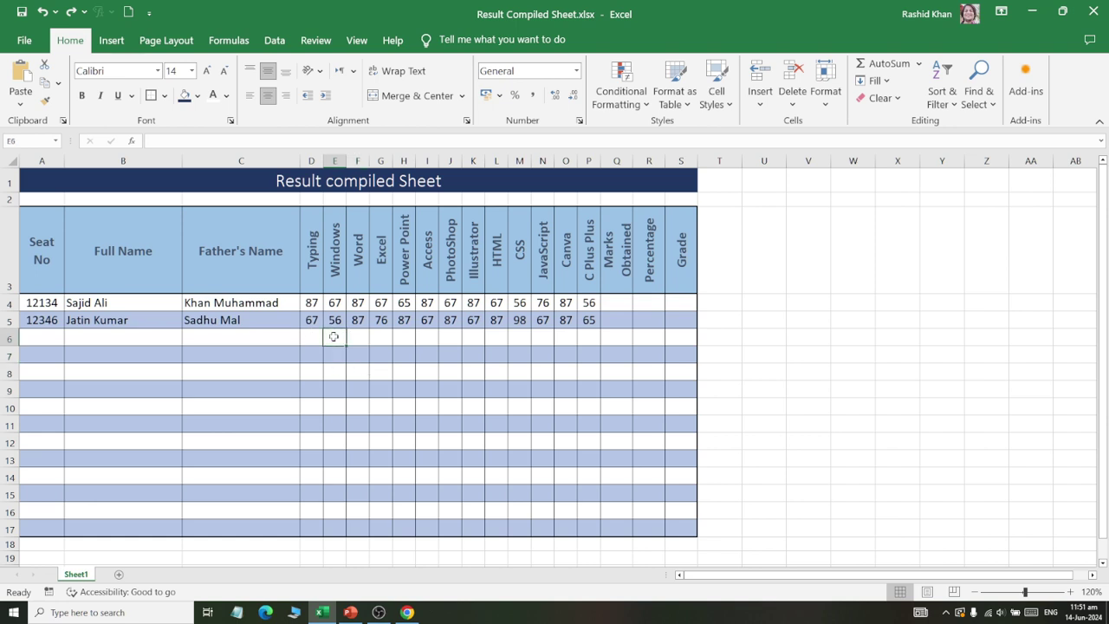
click(760, 104)
click(806, 165)
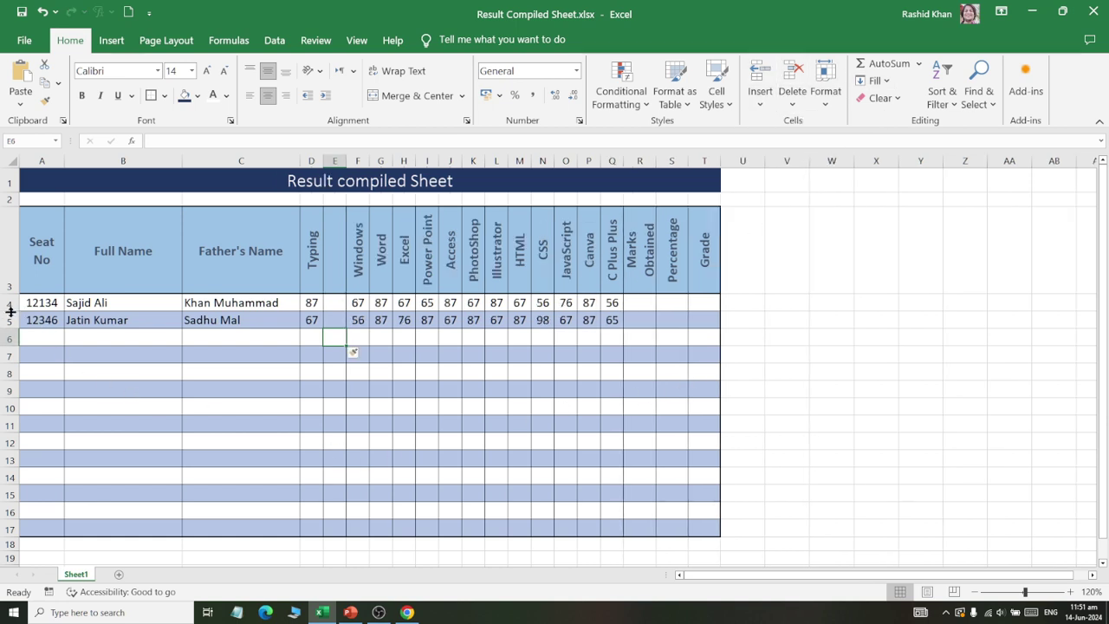
click(35, 307)
click(760, 104)
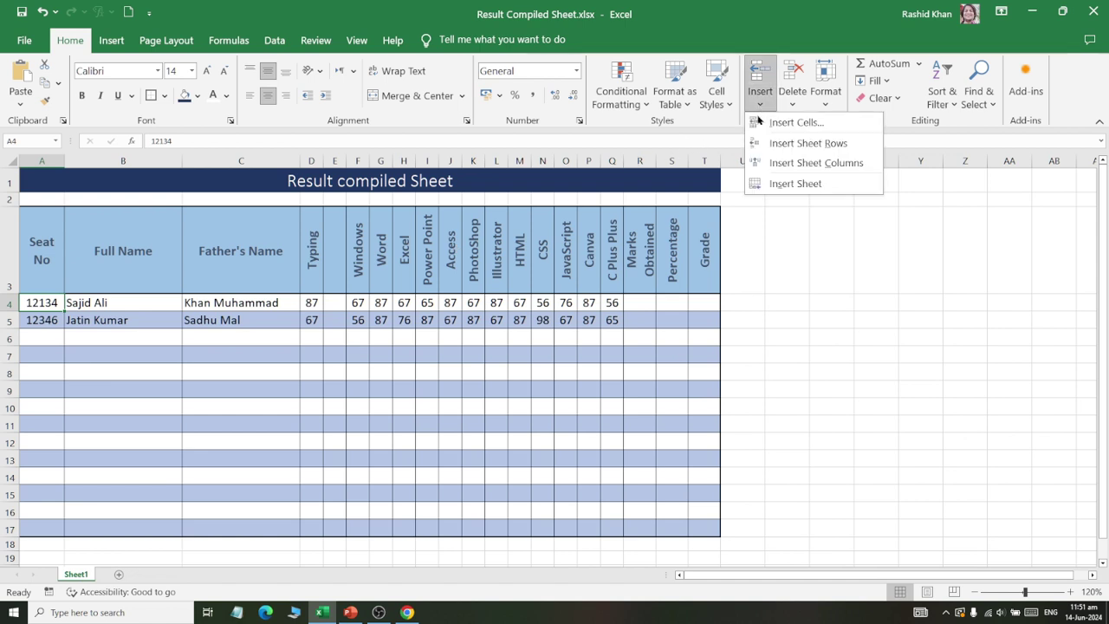
click(762, 164)
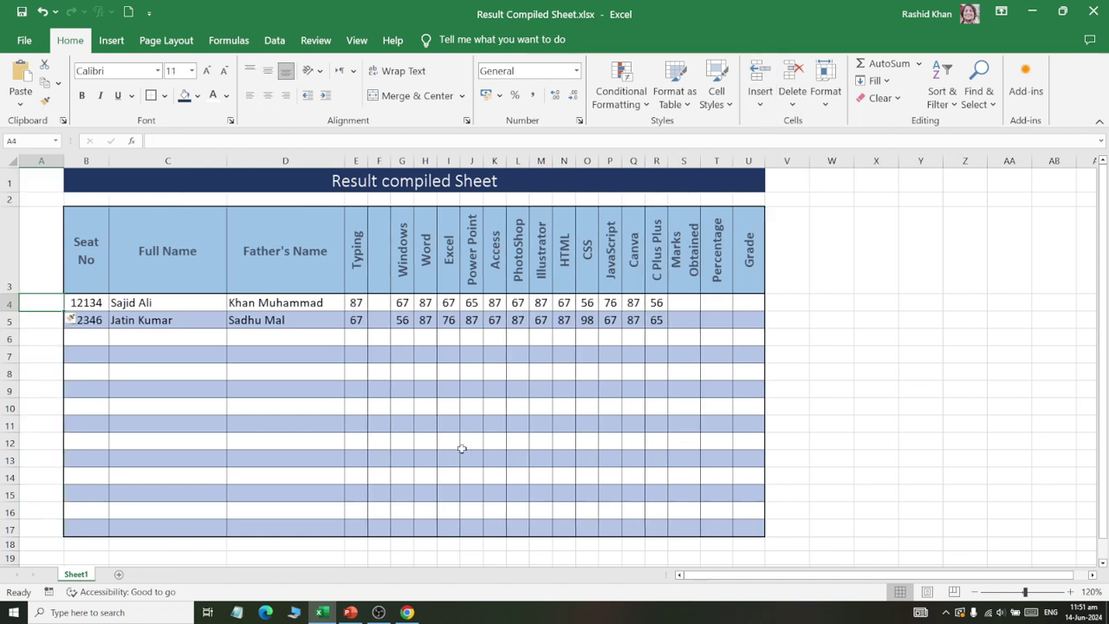
click(44, 385)
click(39, 247)
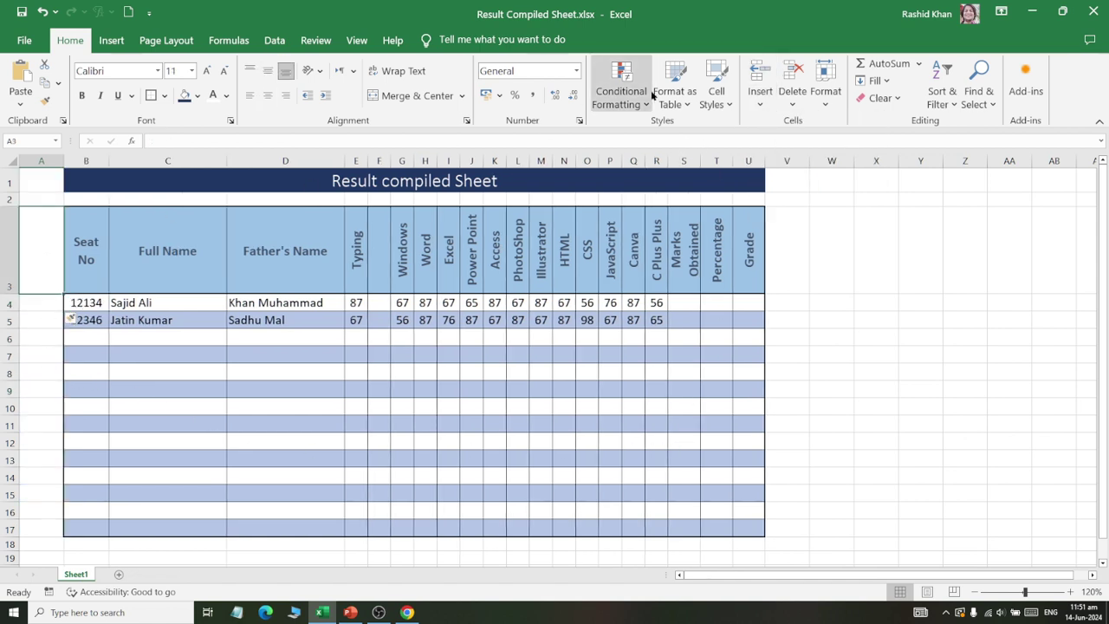
click(790, 102)
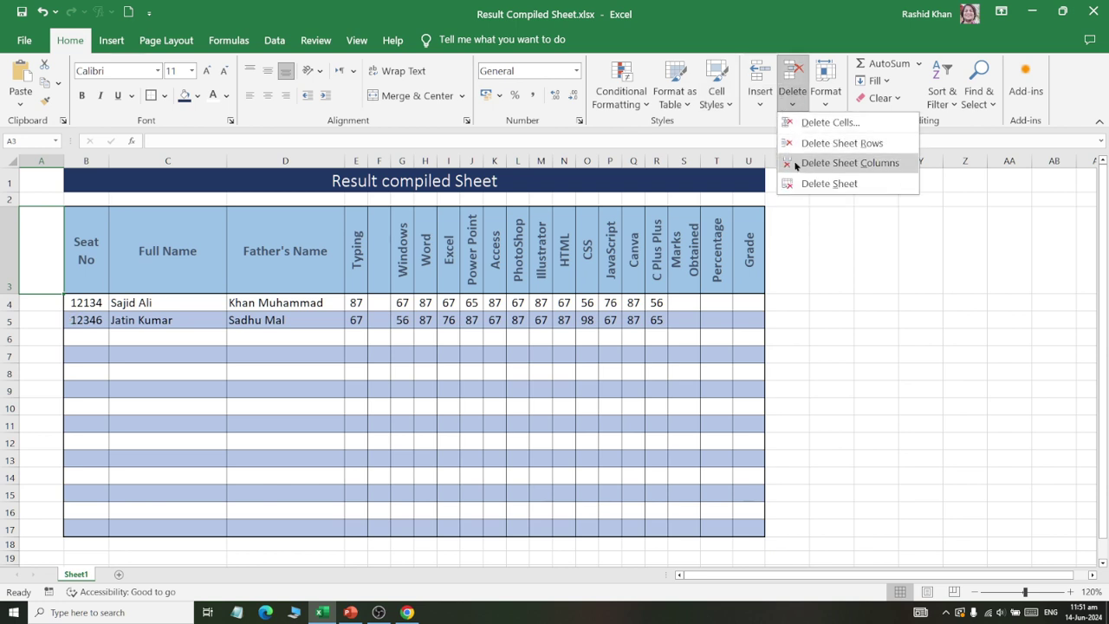
click(796, 166)
click(338, 323)
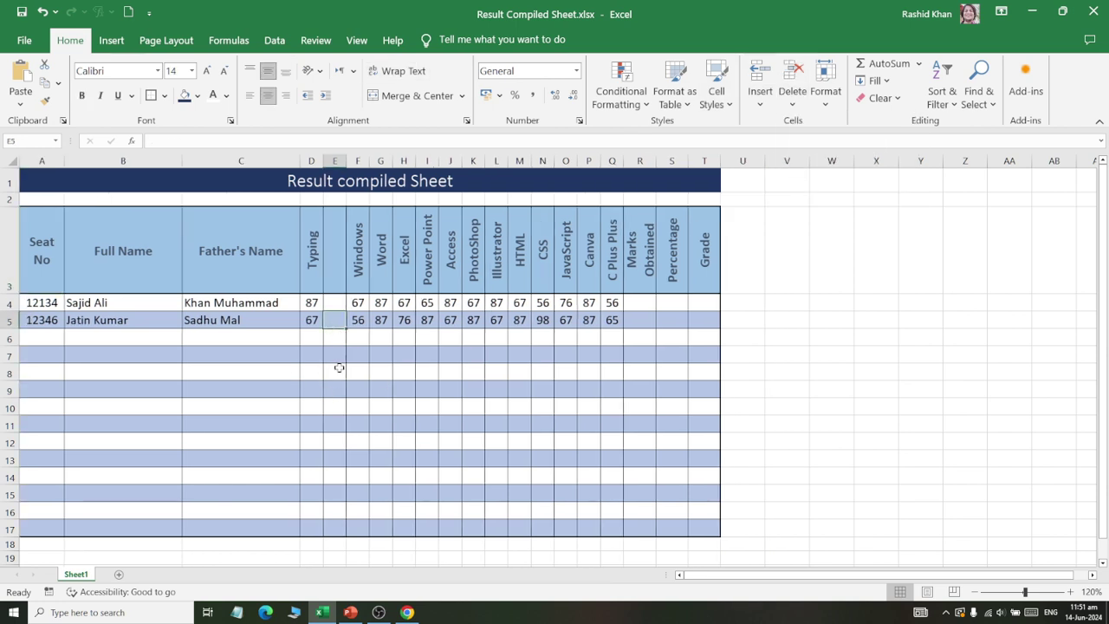
click(792, 102)
click(810, 162)
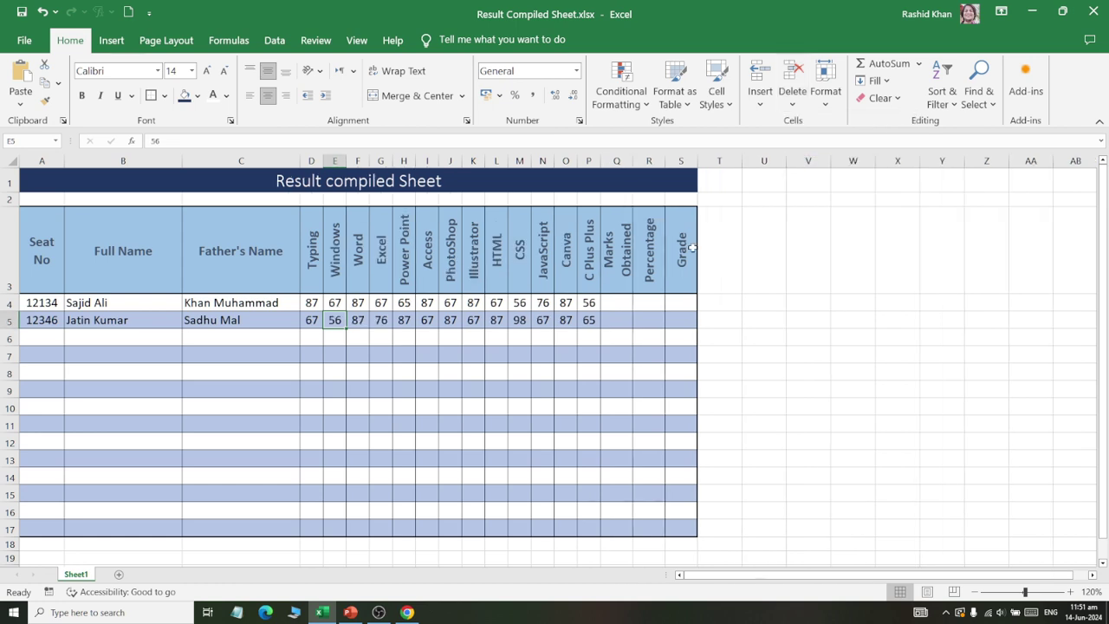
mouse_move(494, 276)
mouse_down()
mouse_move(510, 354)
mouse_move(493, 554)
mouse_up()
mouse_move(43, 386)
mouse_down()
mouse_move(614, 388)
mouse_move(801, 419)
mouse_up()
click(376, 452)
scroll(454, 518, up, 1)
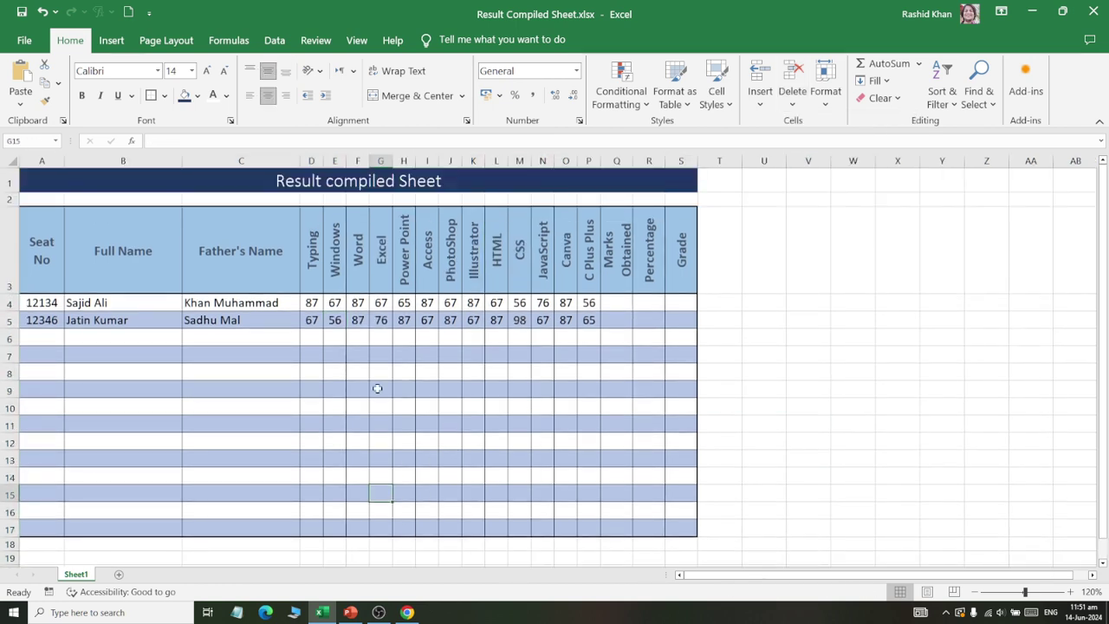